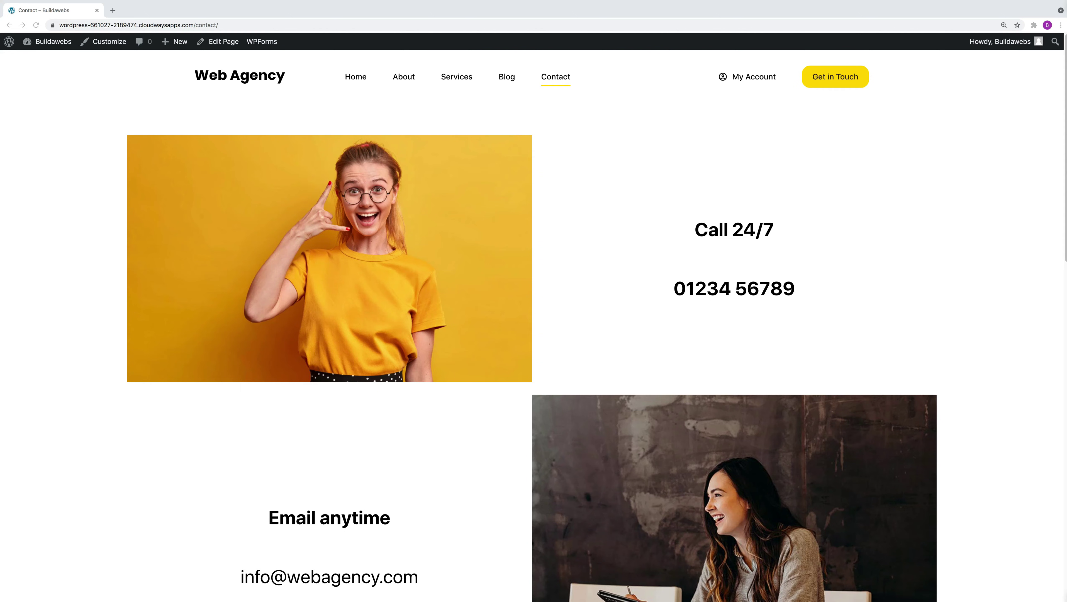
# Scroll up and down the live Contact page to review its call, email and form sections.
pyautogui.scroll(-8, 1057, 343)
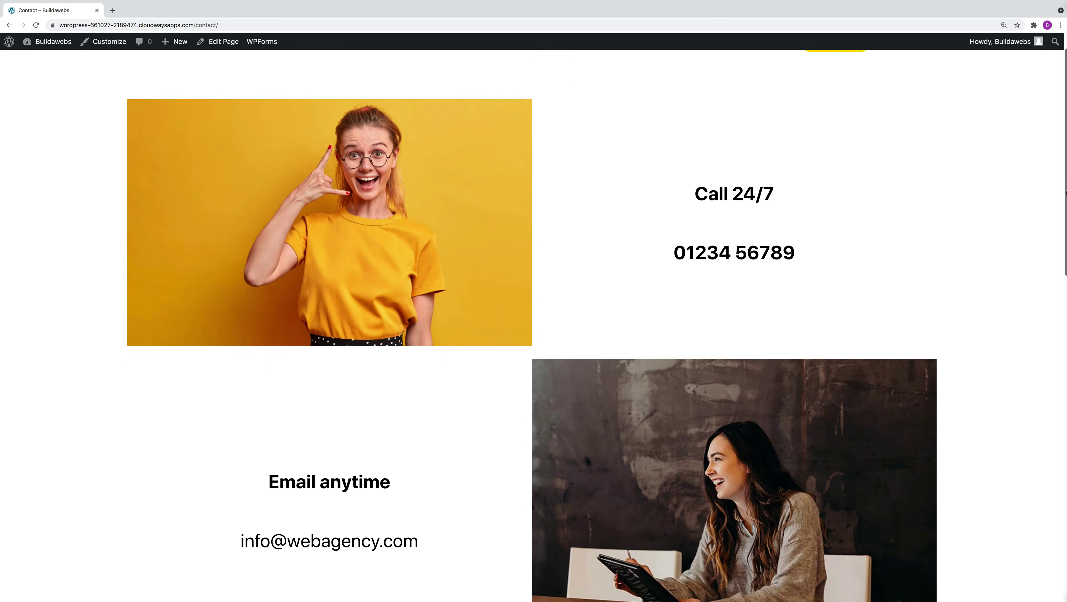
pyautogui.scroll(-10, 1045, 445)
pyautogui.scroll(11, 1055, 370)
pyautogui.scroll(7, 1058, 241)
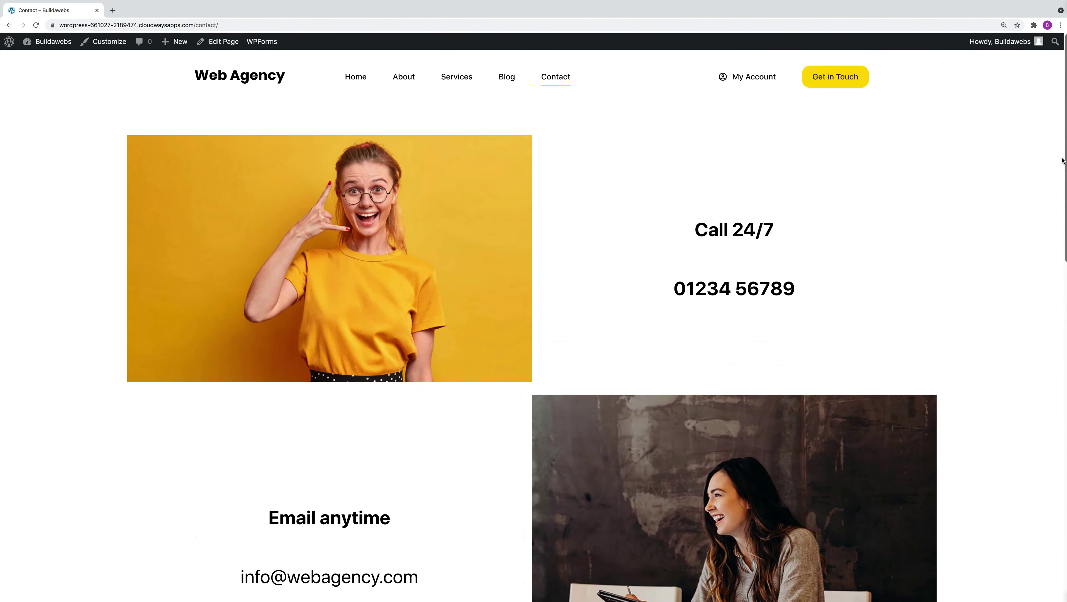
pyautogui.scroll(-2, 1059, 195)
pyautogui.scroll(-5, 1056, 207)
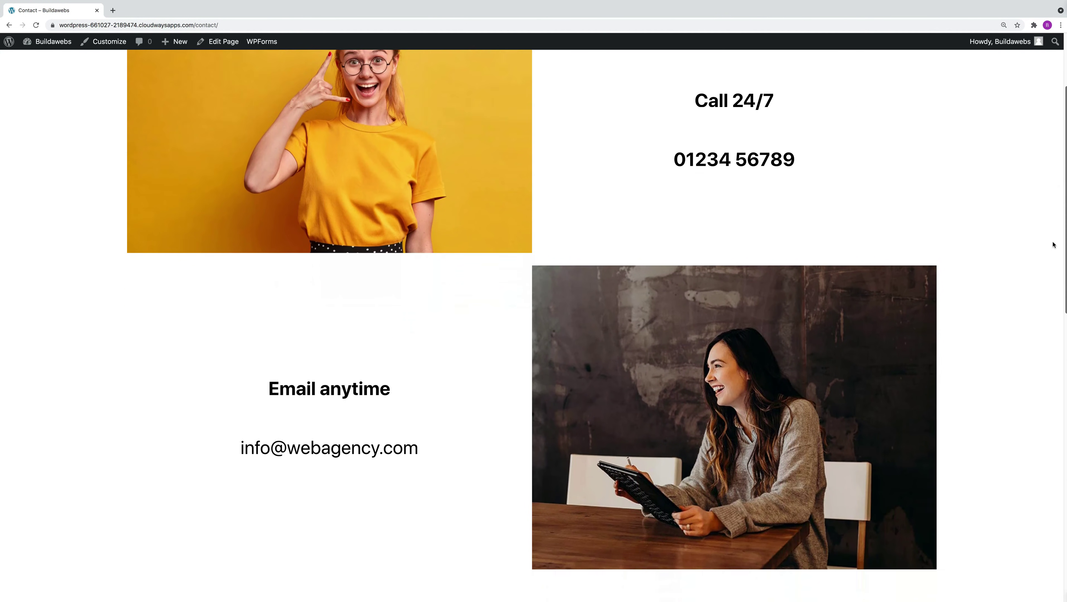
pyautogui.scroll(-10, 1037, 324)
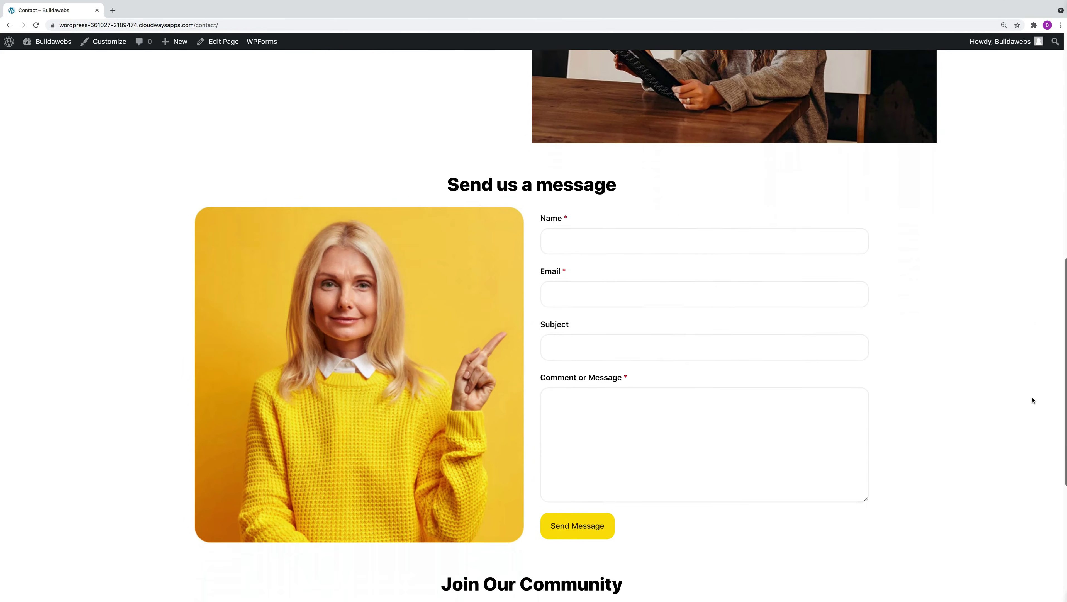
pyautogui.scroll(8, 1030, 439)
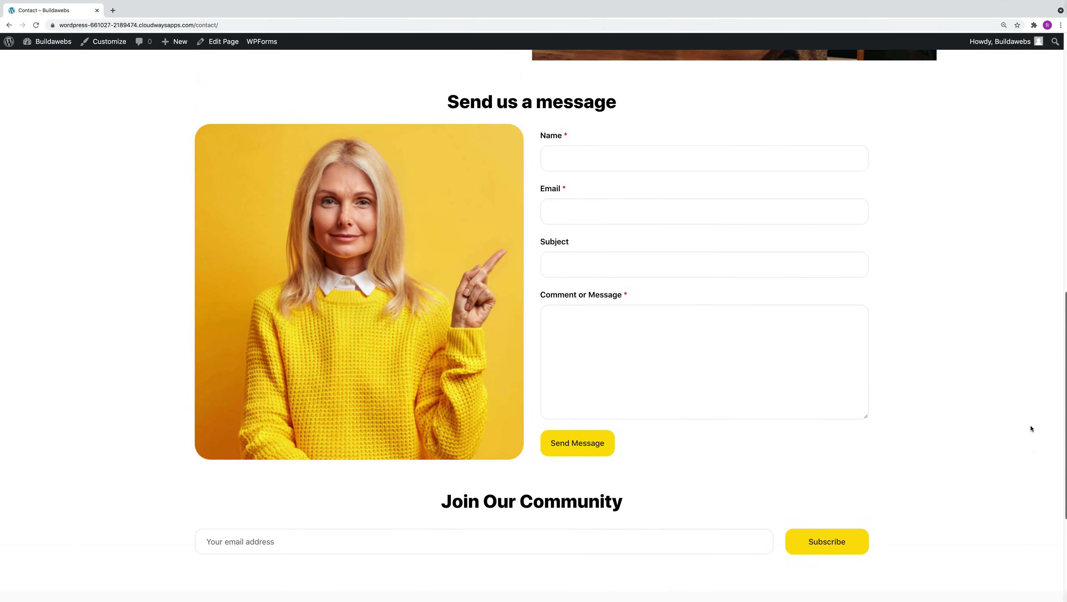
pyautogui.scroll(10, 1025, 297)
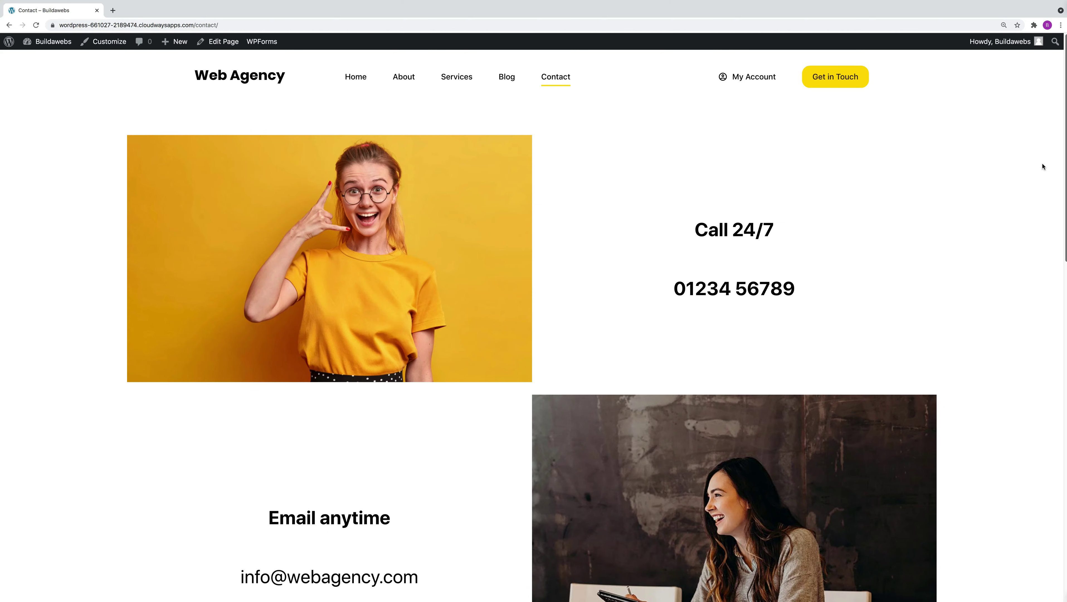
pyautogui.scroll(-15, 1042, 166)
pyautogui.scroll(6, 1048, 483)
pyautogui.scroll(10, 1055, 176)
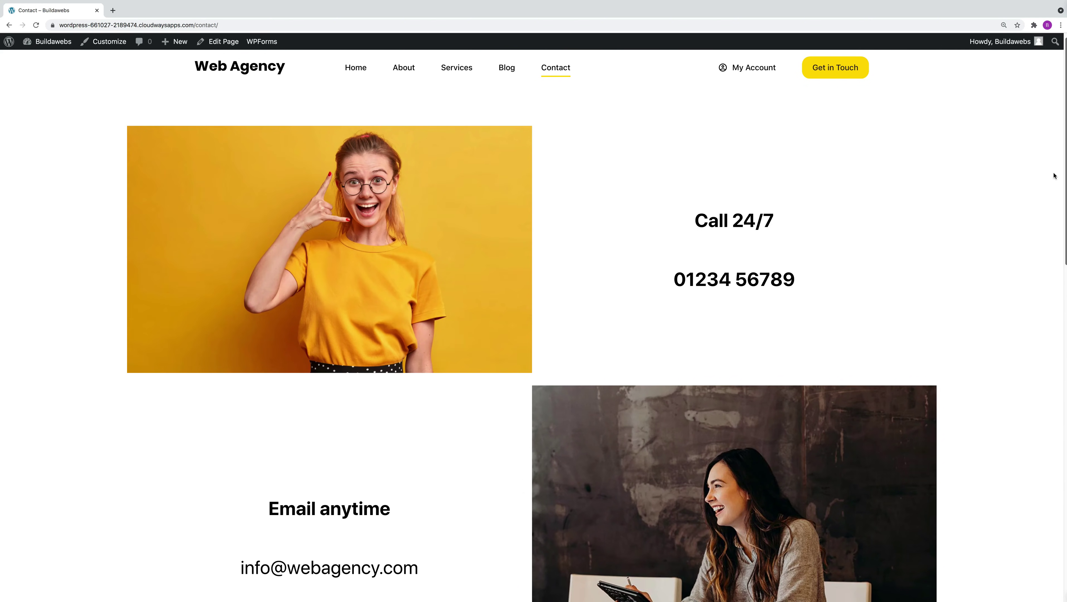
pyautogui.scroll(-1, 1053, 177)
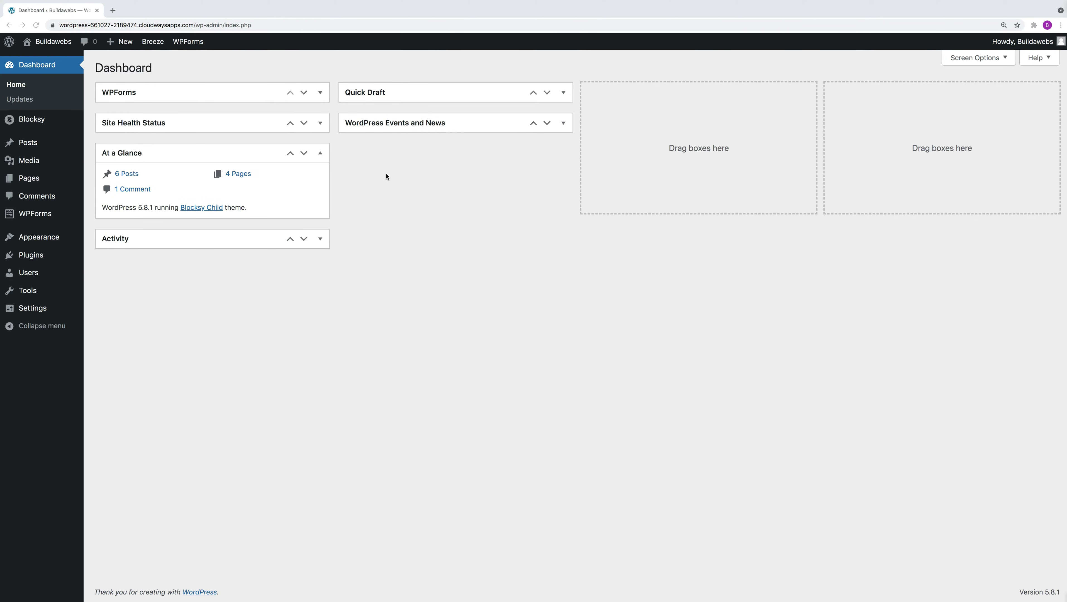
# Create a new page titled 'Contact', save it as a draft, and select its empty first block.
pyautogui.click(33, 180)
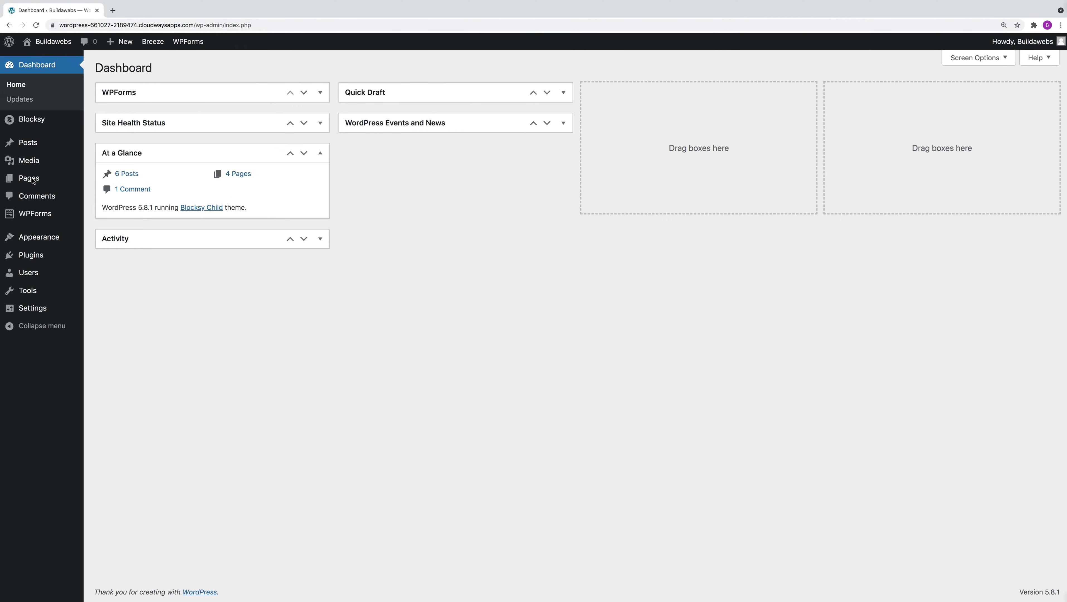
pyautogui.moveTo(33, 181)
pyautogui.click(111, 195)
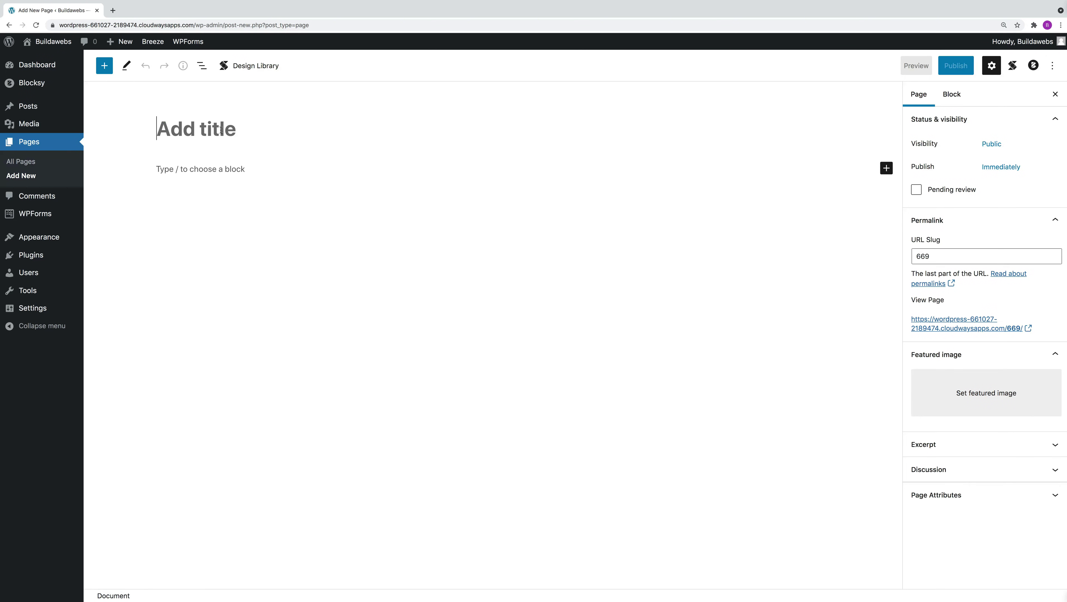
pyautogui.write('Contact')
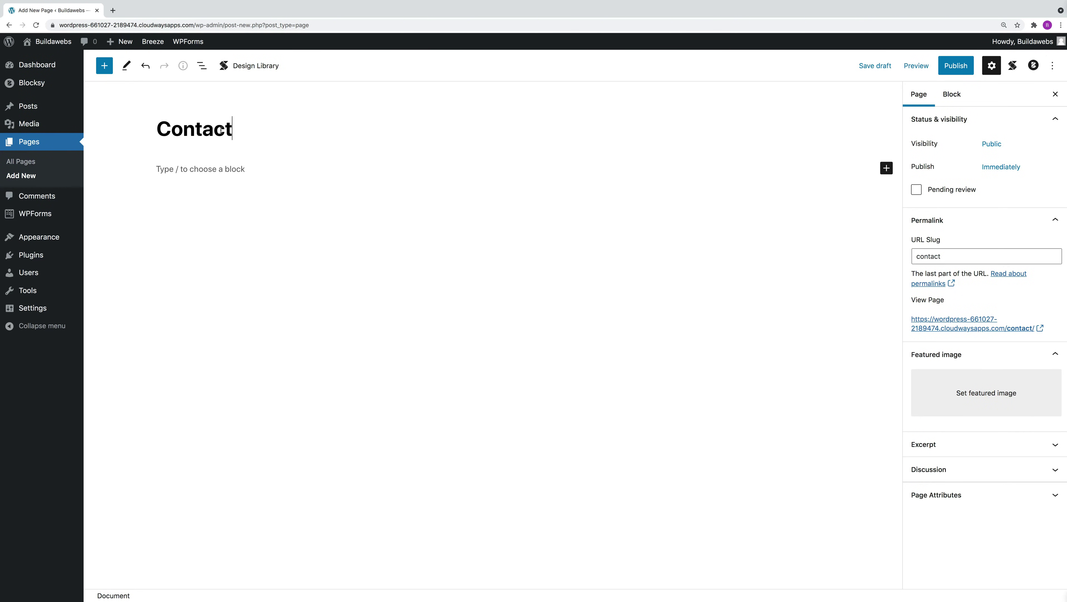
pyautogui.click(875, 66)
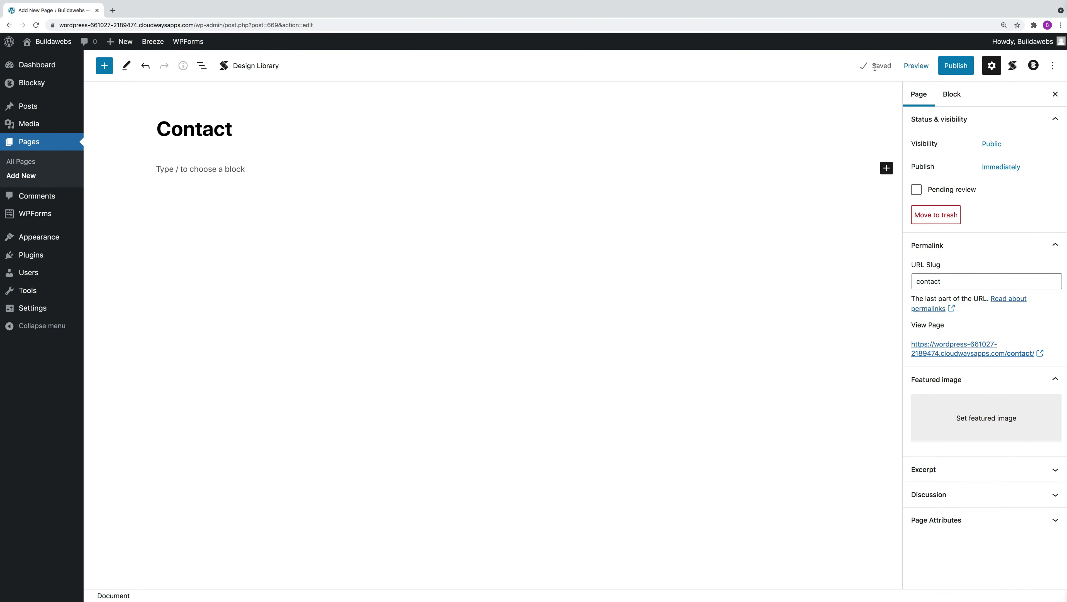
pyautogui.click(227, 169)
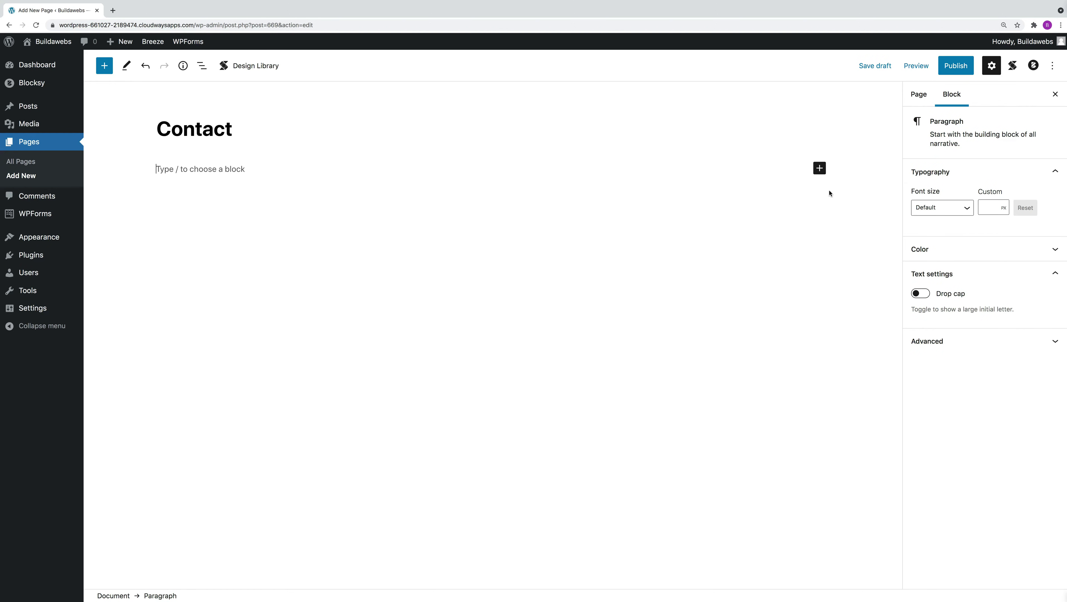
# Insert a Media & Text block using the woman-in-yellow photo from the Media Library.
pyautogui.click(819, 169)
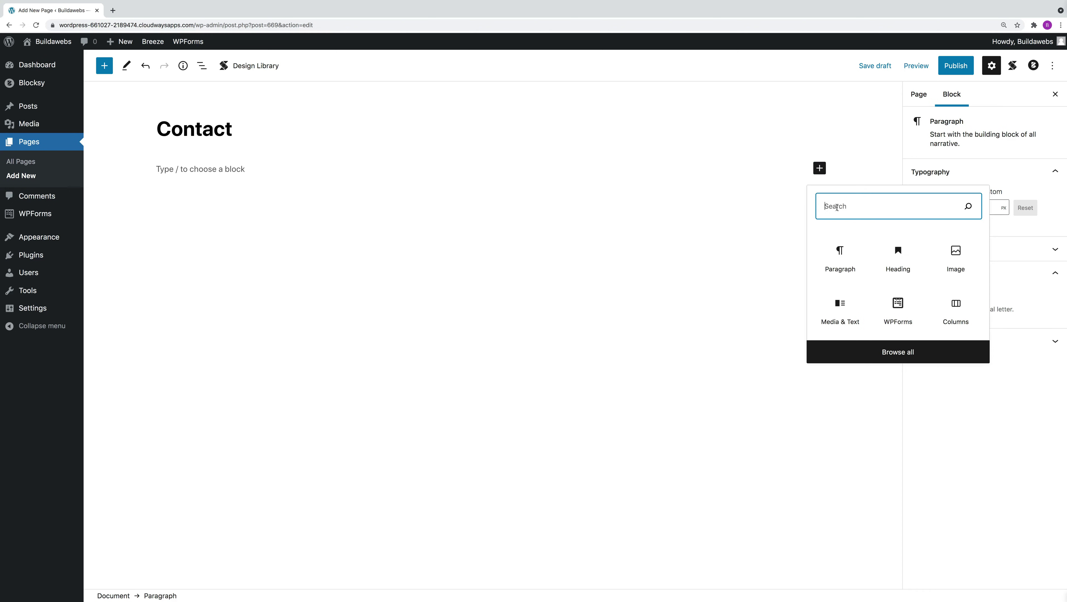
pyautogui.write('medi')
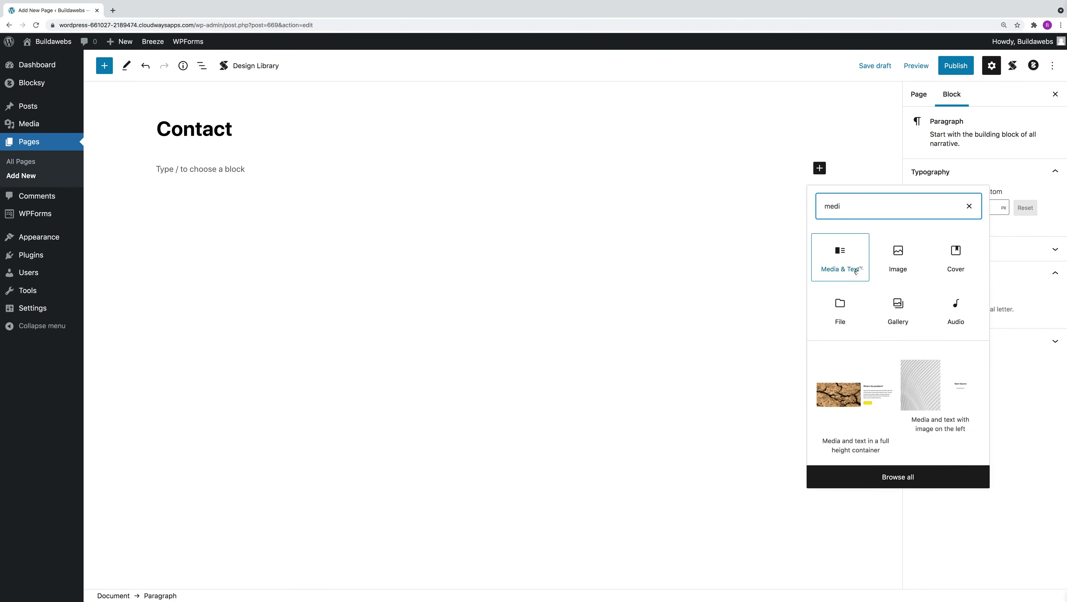
pyautogui.click(845, 262)
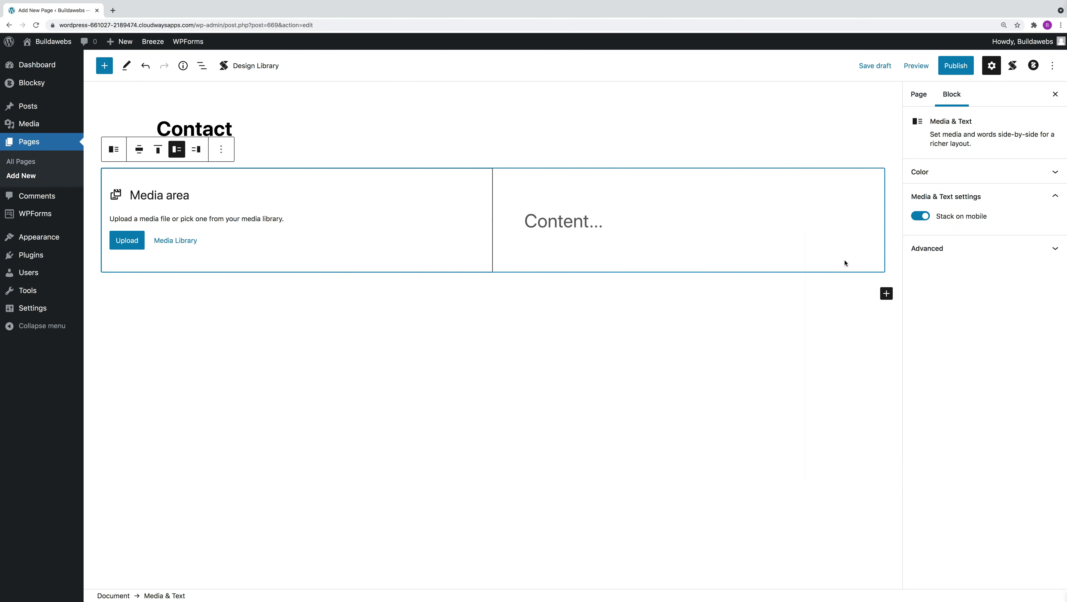
pyautogui.click(177, 241)
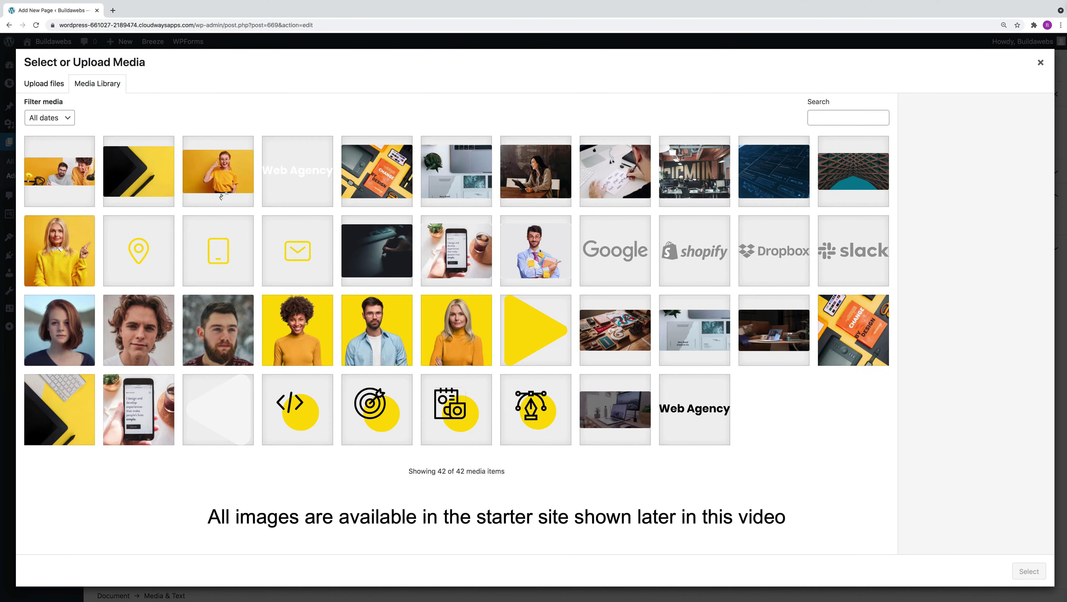
pyautogui.click(221, 197)
pyautogui.click(1029, 570)
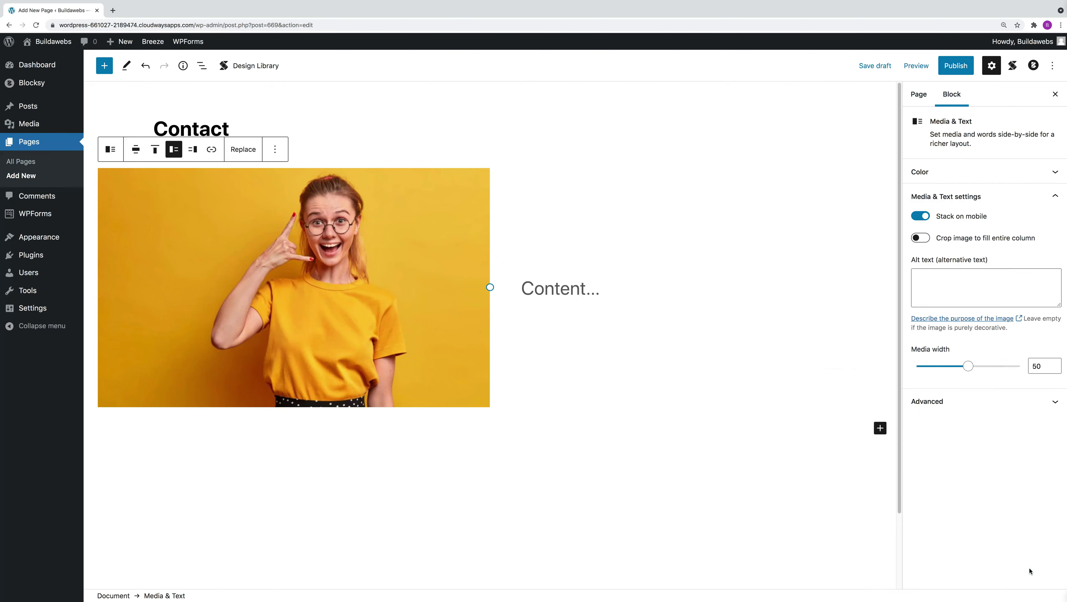
# Write bold, centred 'Call 24/7' in the text side beside the photo.
pyautogui.click(568, 288)
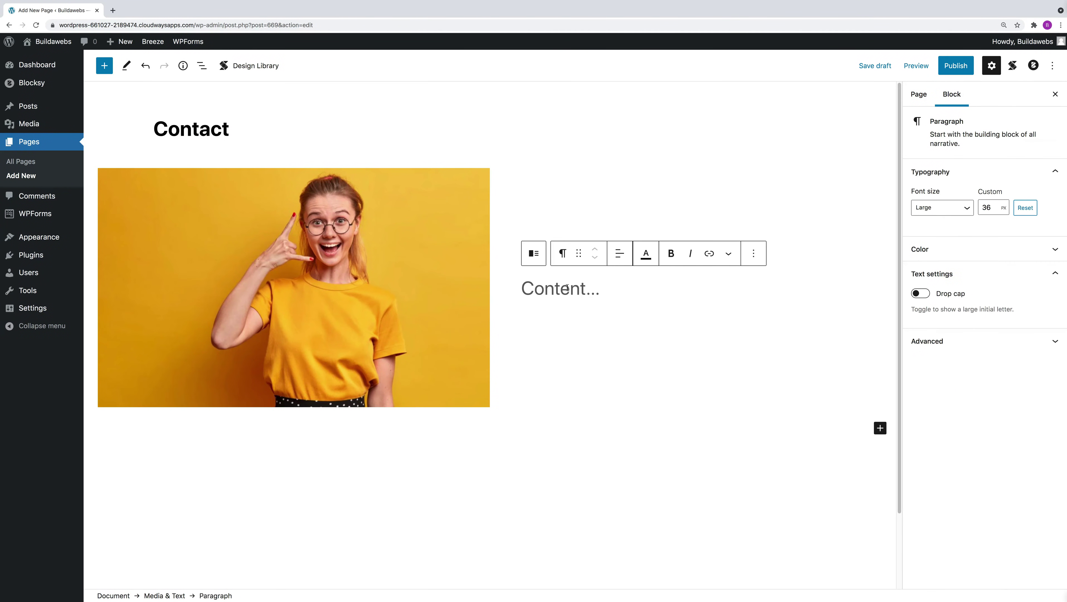
pyautogui.write('C')
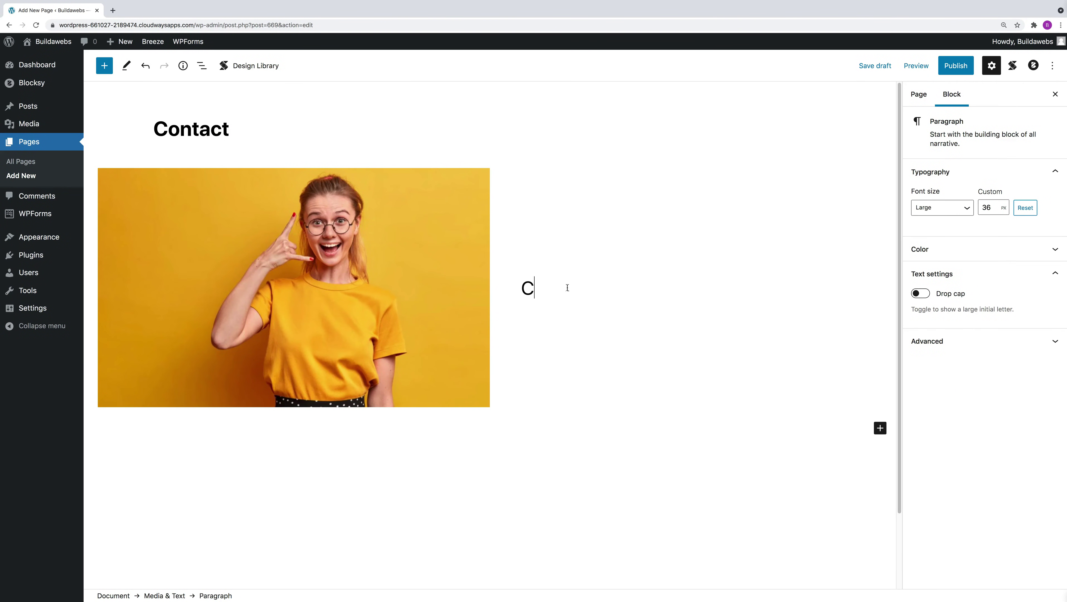
pyautogui.write('all 24/')
pyautogui.press('BackSpace')
pyautogui.press('BackSpace')
pyautogui.press('BackSpace')
pyautogui.press('BackSpace')
pyautogui.press('BackSpace')
pyautogui.press('BackSpace')
pyautogui.press('BackSpace')
pyautogui.press('BackSpace')
pyautogui.click(670, 254)
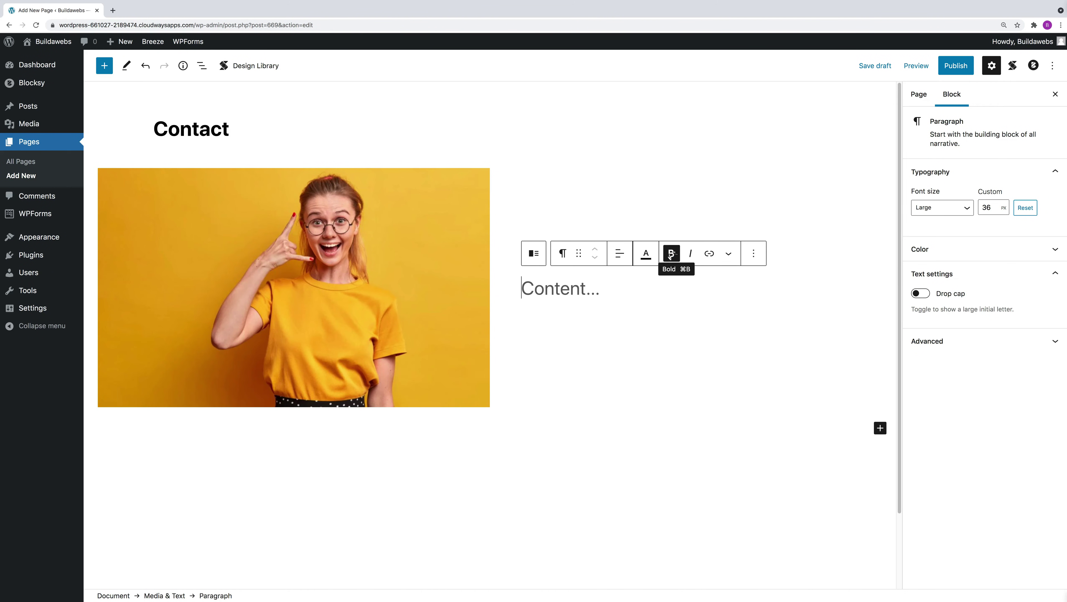
pyautogui.write('Call')
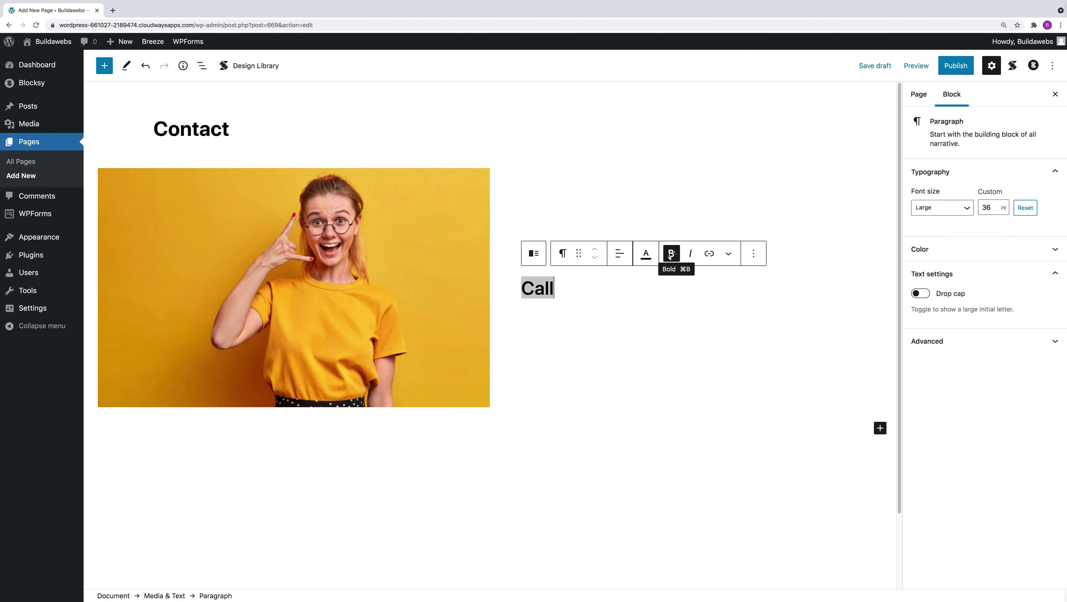
pyautogui.write(' 24/7')
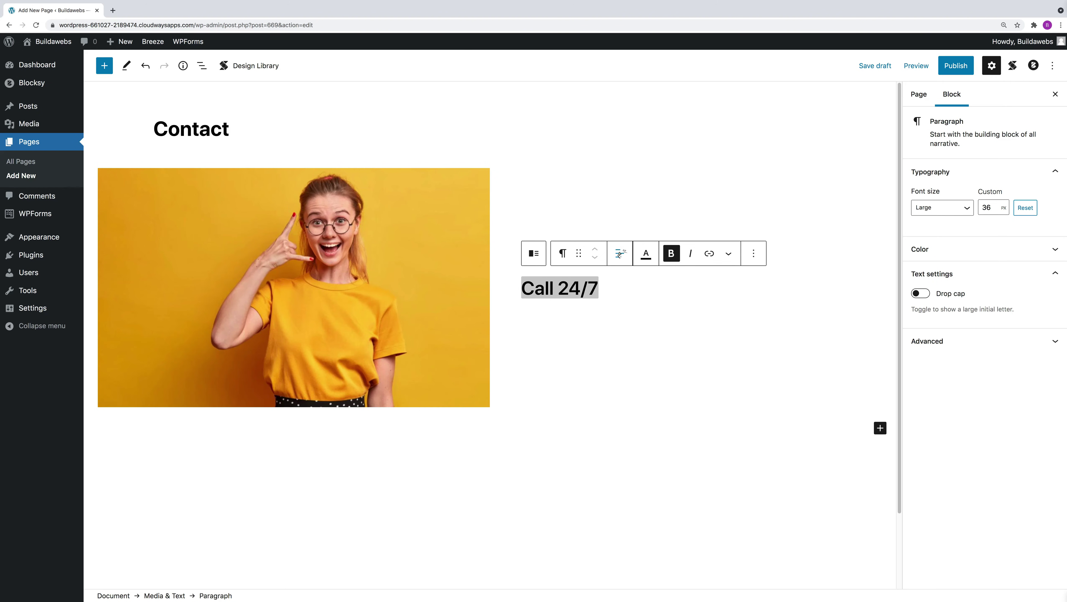
pyautogui.click(620, 253)
pyautogui.click(662, 306)
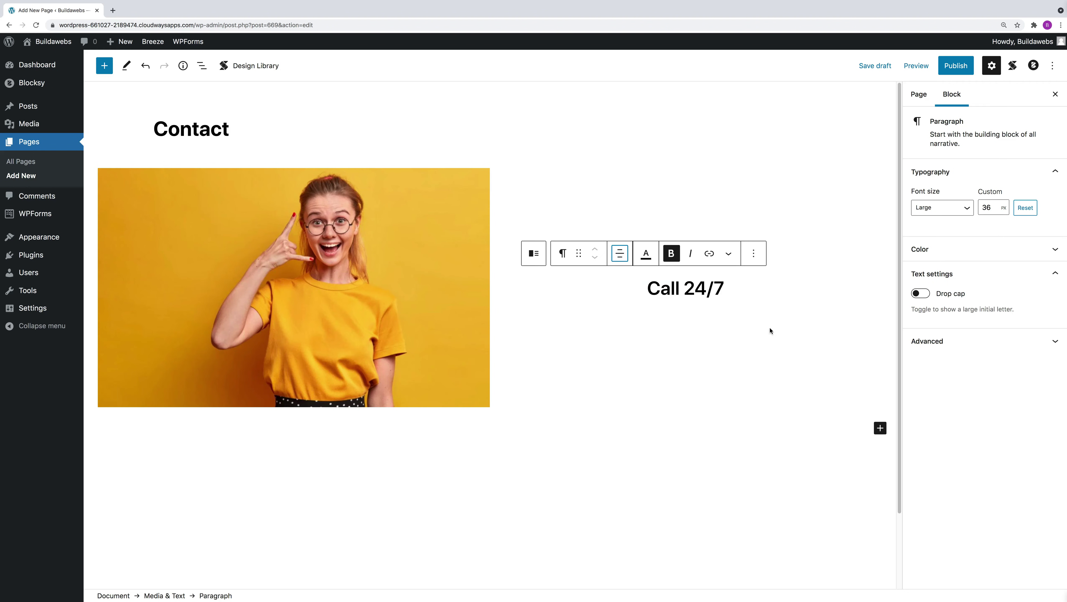
pyautogui.tripleClick(730, 292)
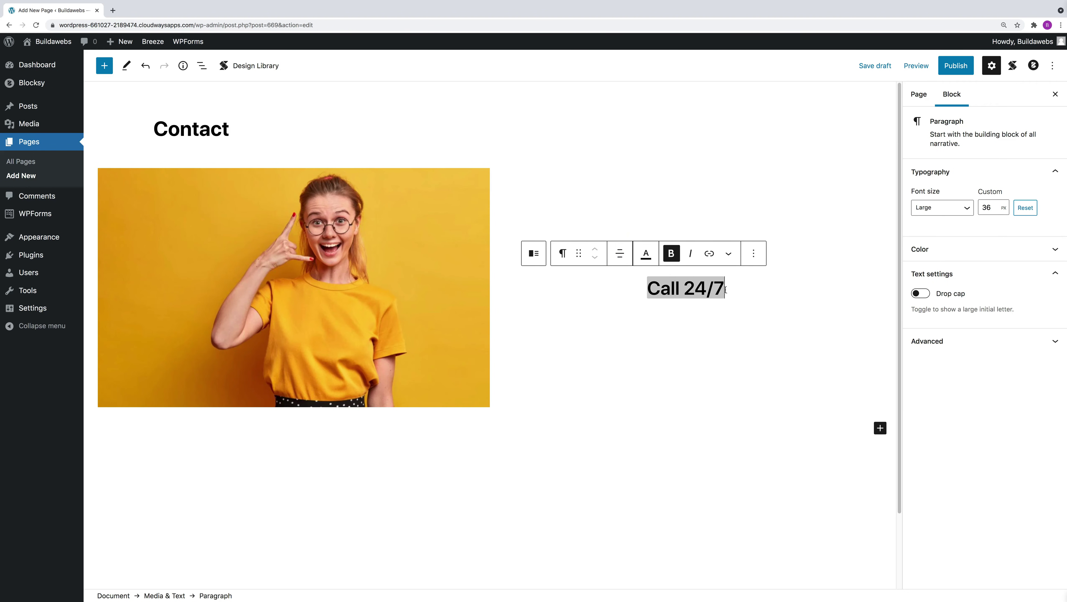
pyautogui.write('01234 5678')
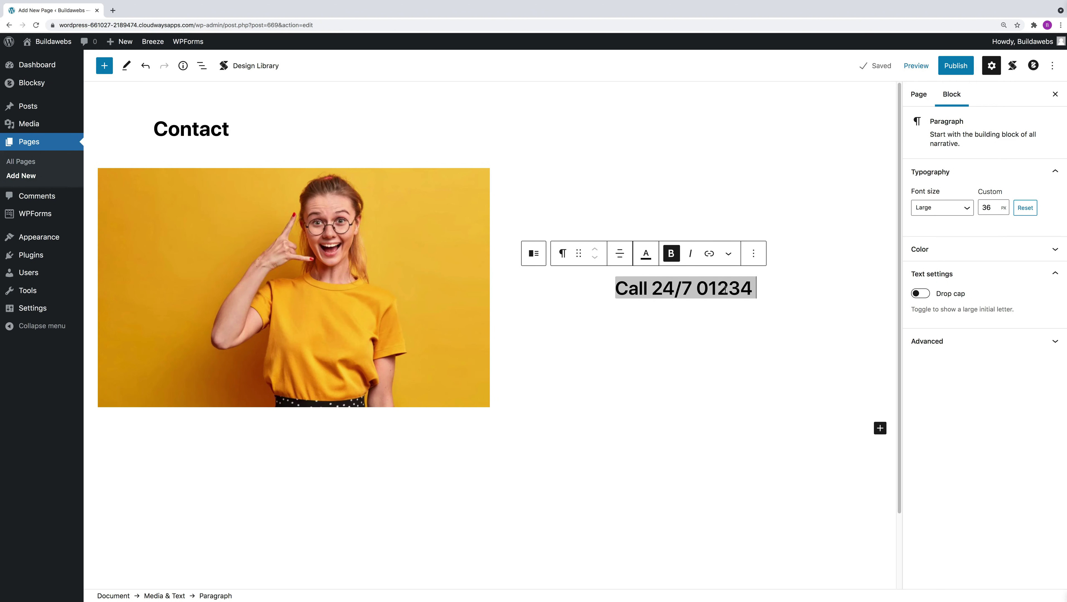
pyautogui.write('9')
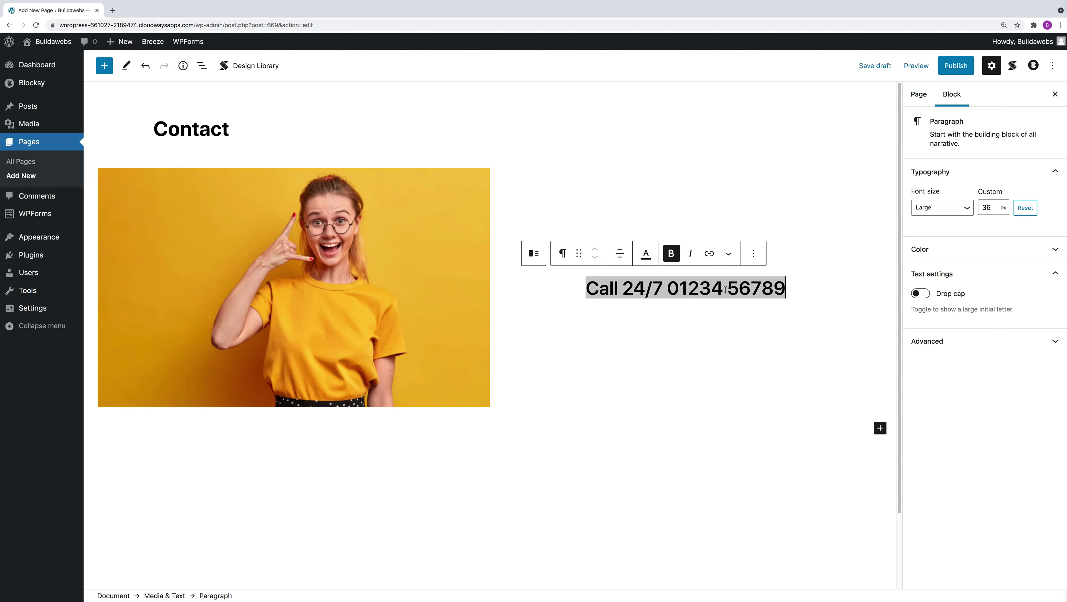
pyautogui.click(667, 289)
pyautogui.press('Return')
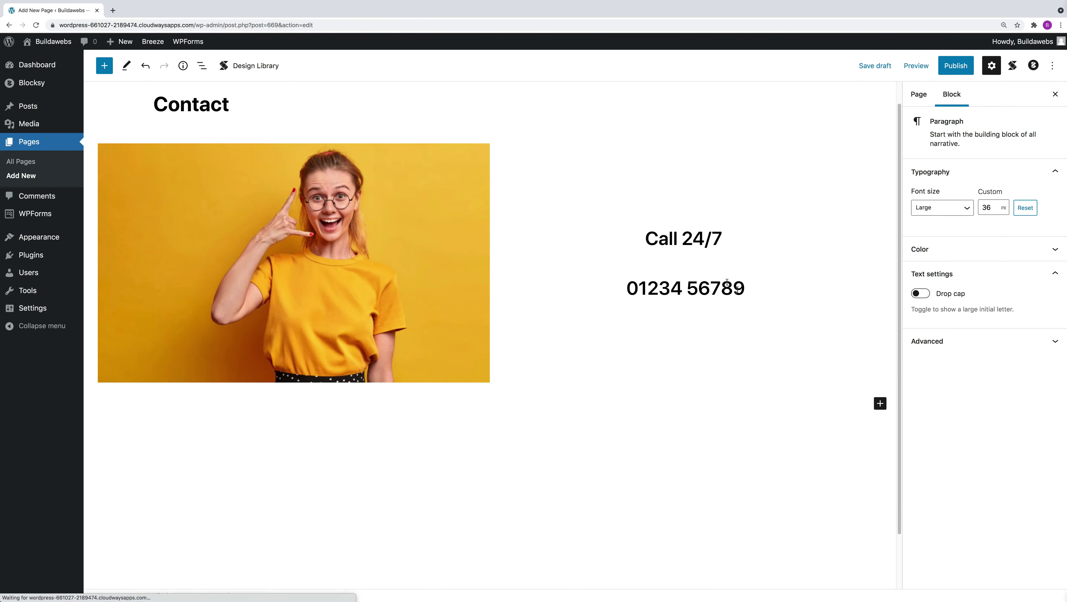
pyautogui.click(322, 231)
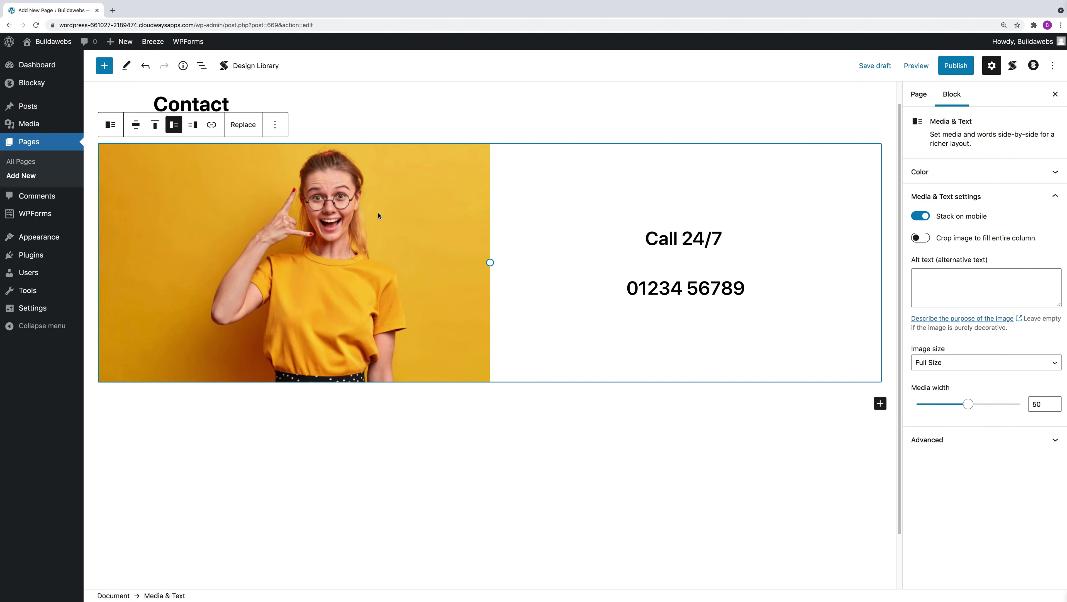
# Duplicate the call section and show the copy's image on the right.
pyautogui.click(275, 124)
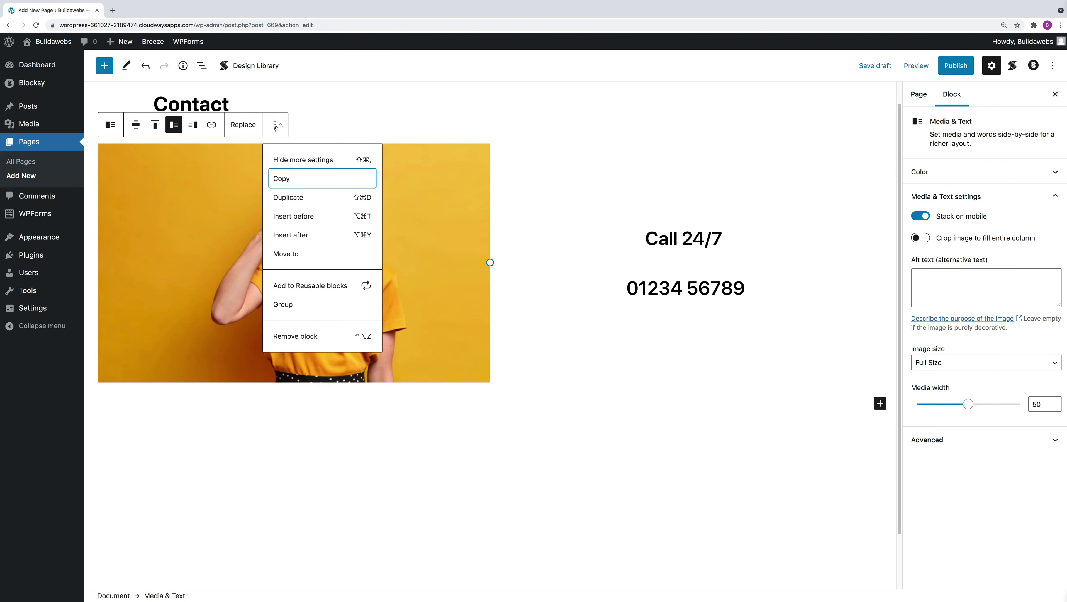
pyautogui.click(299, 198)
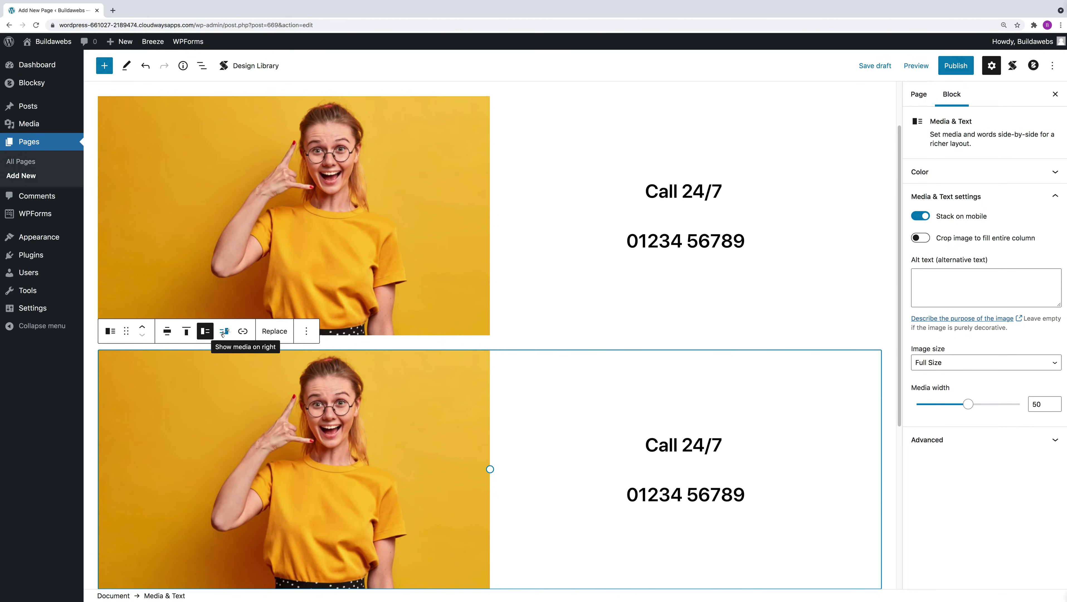
pyautogui.click(223, 331)
pyautogui.click(205, 331)
pyautogui.click(224, 331)
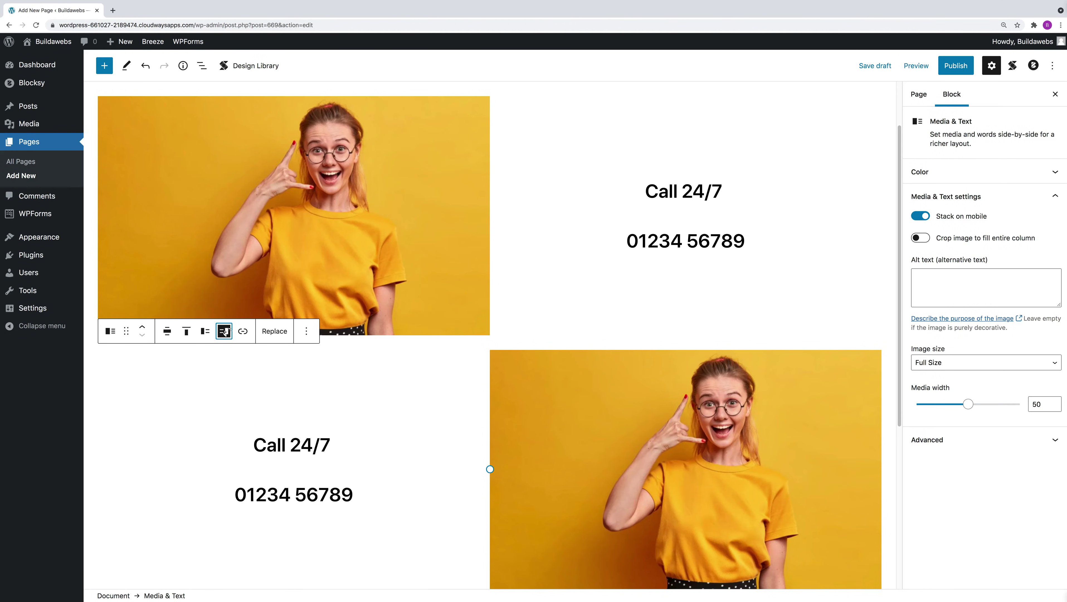
# Replace the copy's 'Call 24/7' line with 'Email anytime'.
pyautogui.click(332, 445)
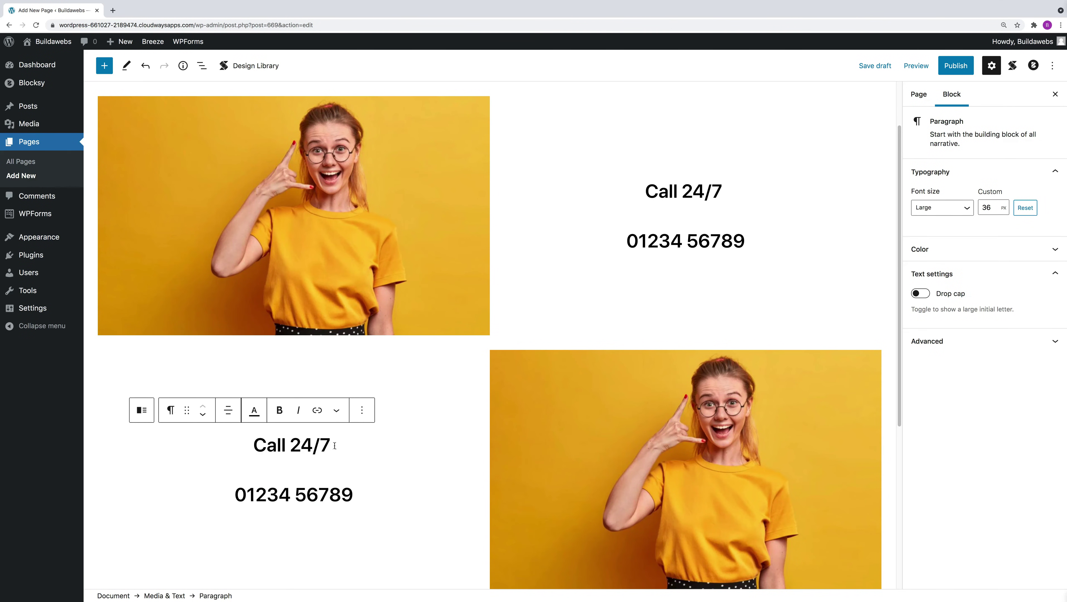
pyautogui.hotkey('ctrl', 'a')
pyautogui.hotkey('ctrl', 'b')
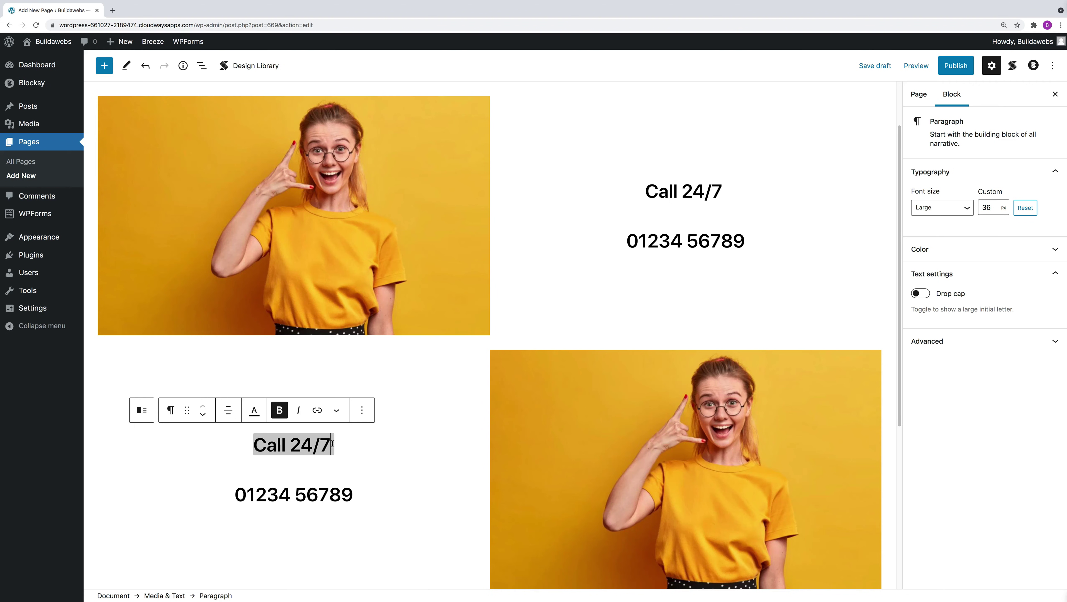
pyautogui.press('BackSpace')
pyautogui.press('BackSpace')
pyautogui.press('BackSpace')
pyautogui.press('BackSpace')
pyautogui.press('BackSpace')
pyautogui.press('BackSpace')
pyautogui.press('BackSpace')
pyautogui.press('BackSpace')
pyautogui.press('BackSpace')
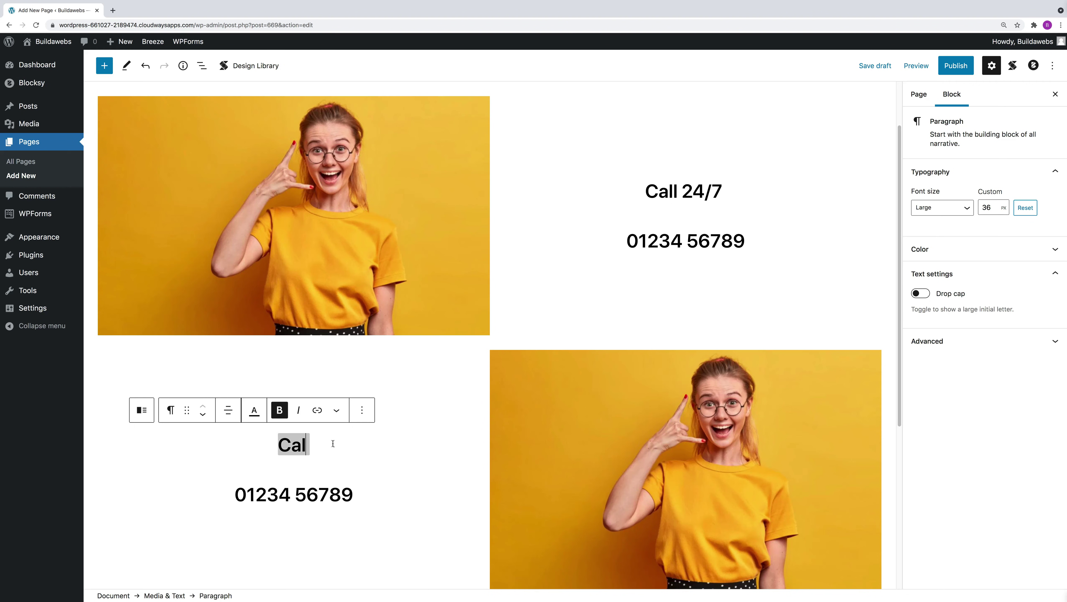
pyautogui.write('Email anytime')
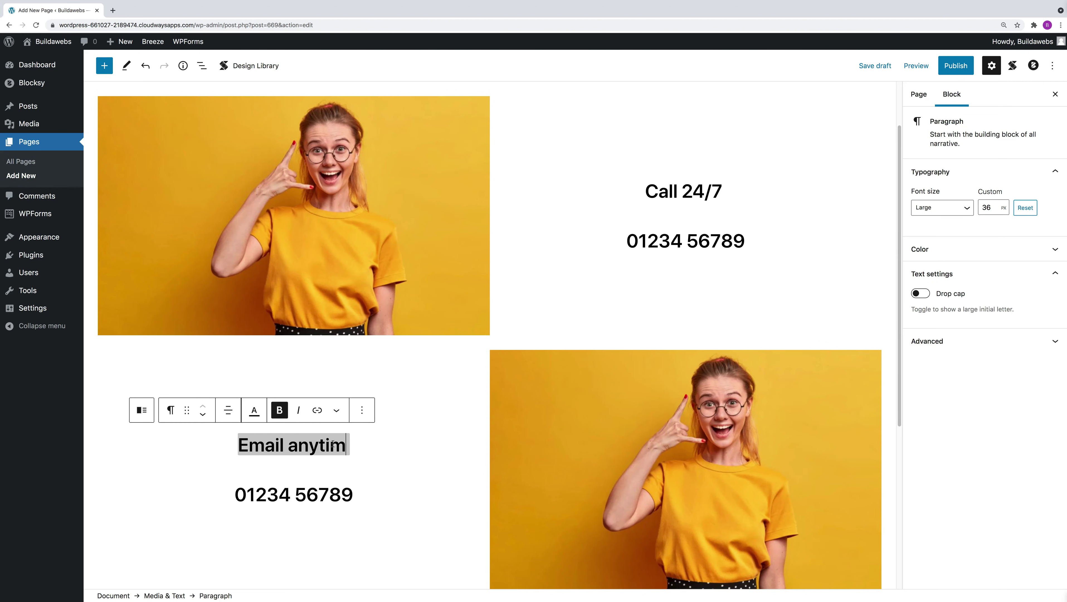
# Replace the copy's phone number with the agency's email address.
pyautogui.click(351, 496)
pyautogui.press('BackSpace')
pyautogui.press('BackSpace')
pyautogui.press('BackSpace')
pyautogui.press('BackSpace')
pyautogui.press('BackSpace')
pyautogui.press('BackSpace')
pyautogui.press('BackSpace')
pyautogui.press('BackSpace')
pyautogui.press('BackSpace')
pyautogui.press('BackSpace')
pyautogui.press('BackSpace')
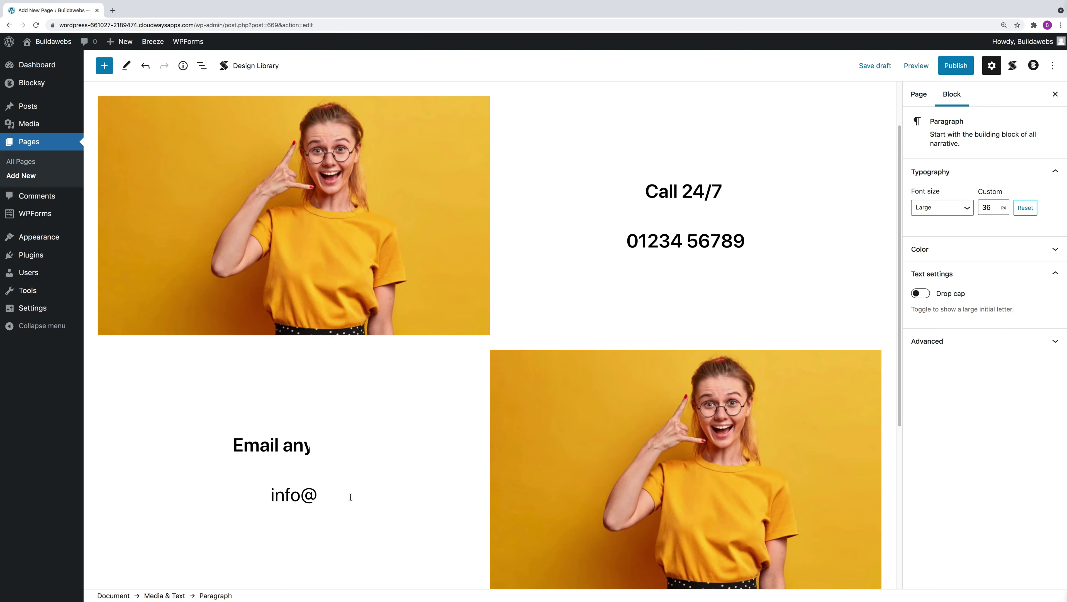
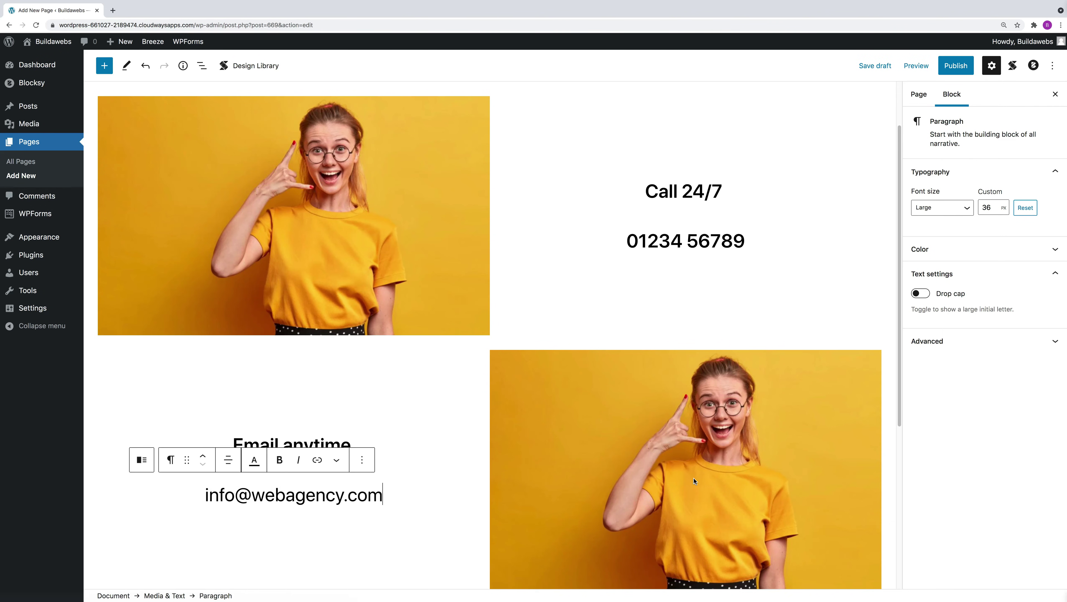
# Replace the email section's photo with the brooke-cagle image of a woman holding a tablet.
pyautogui.click(690, 458)
pyautogui.click(274, 330)
pyautogui.click(307, 369)
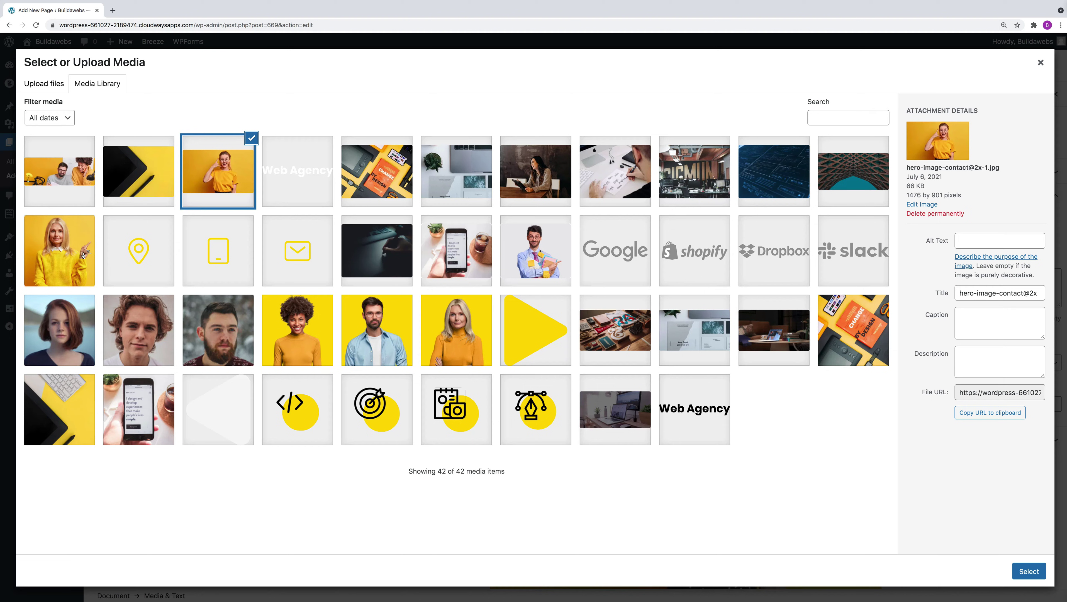
pyautogui.click(540, 191)
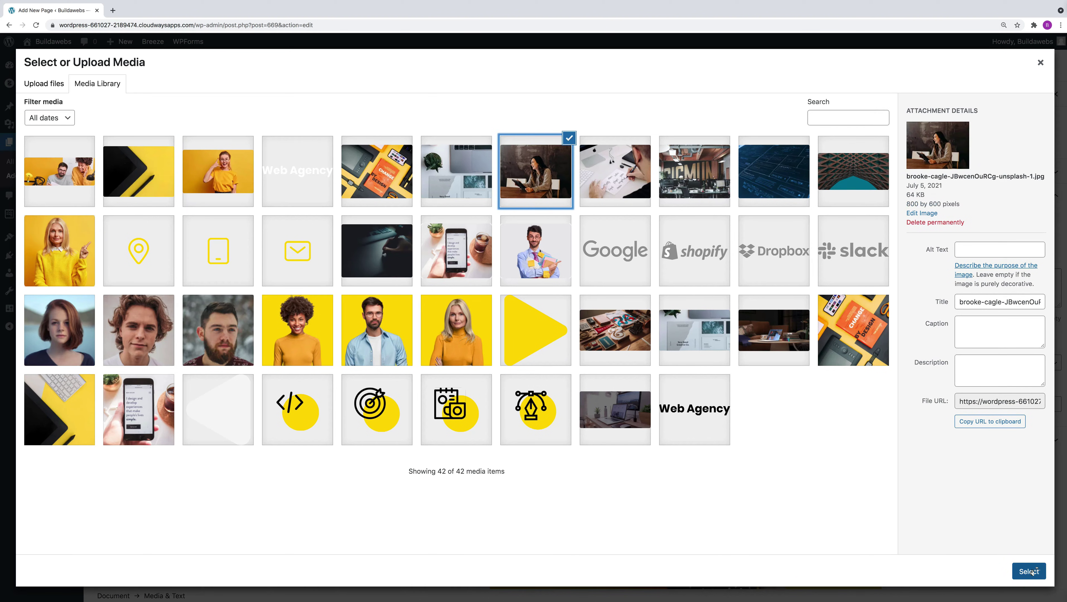
pyautogui.click(1028, 571)
pyautogui.scroll(-2, 690, 422)
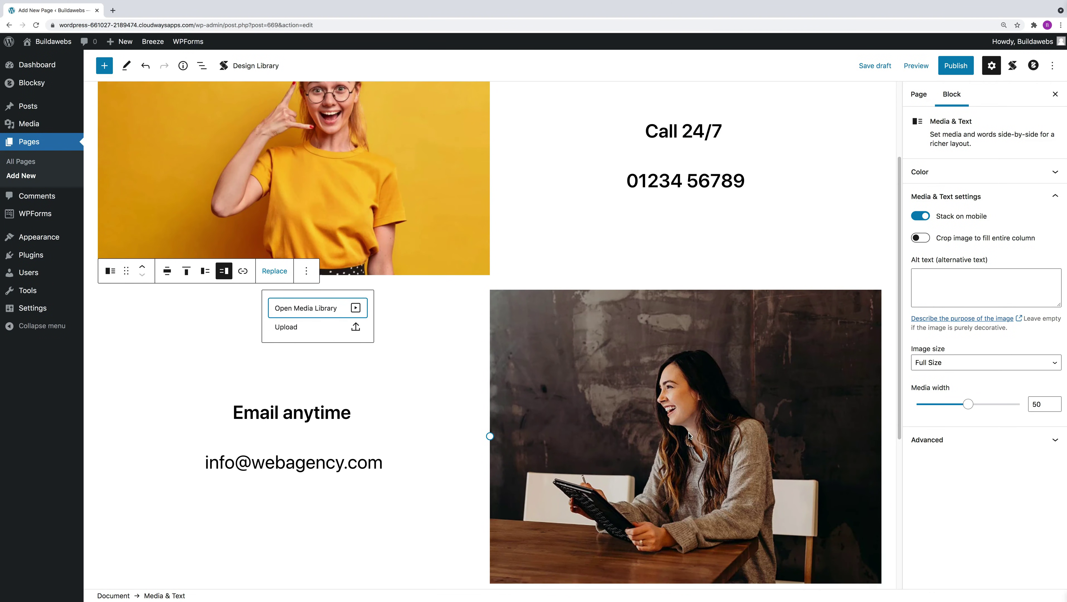
pyautogui.scroll(-5, 689, 435)
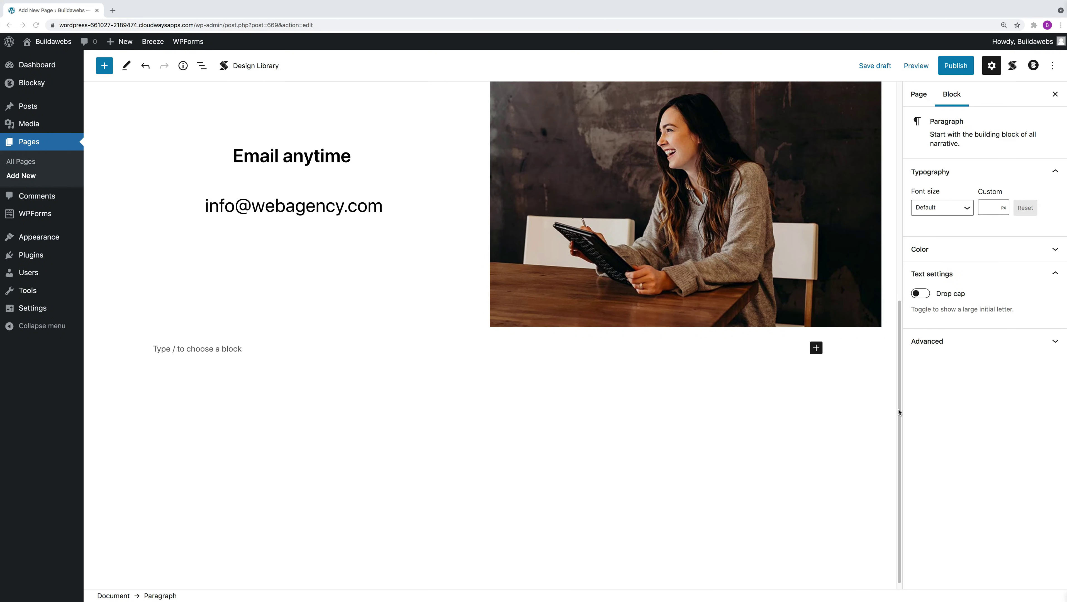
# Add a centred 'Send us a message' heading below the email section, followed by an empty block.
pyautogui.click(817, 348)
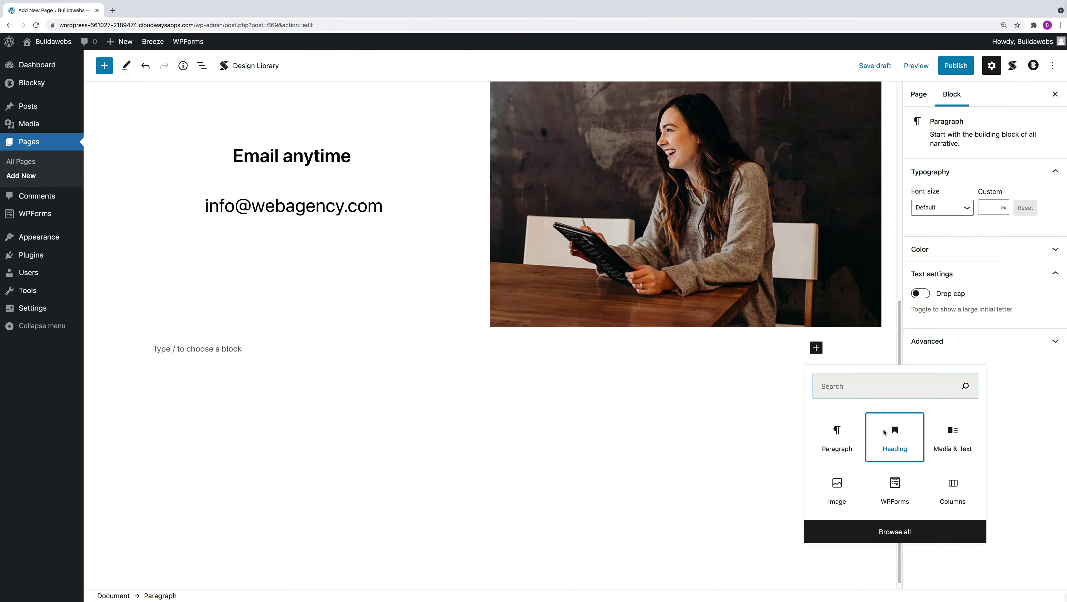
pyautogui.click(885, 434)
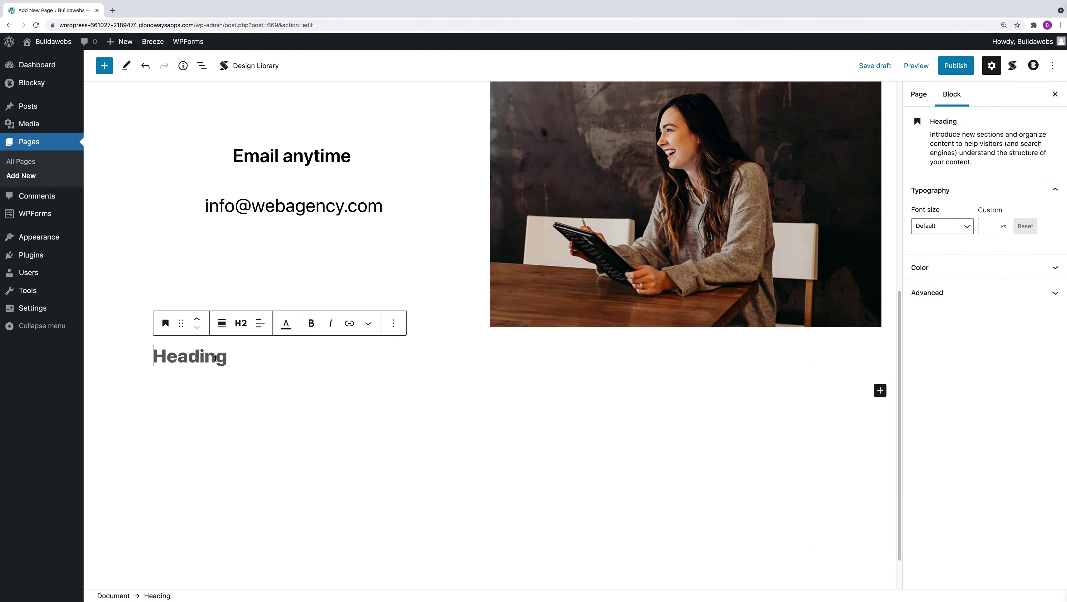
pyautogui.write('S')
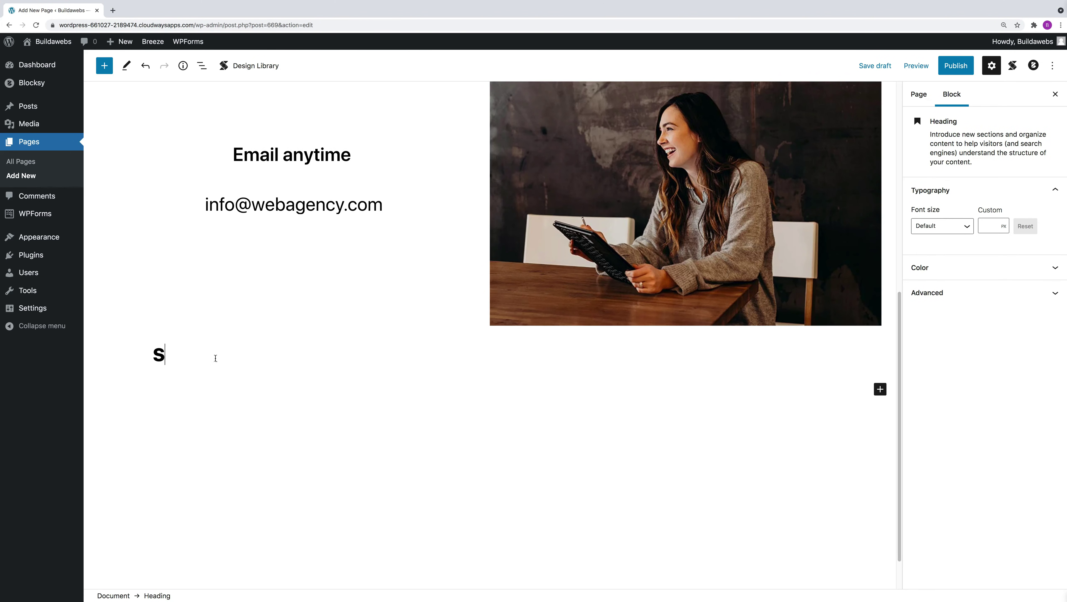
pyautogui.write('end us a message')
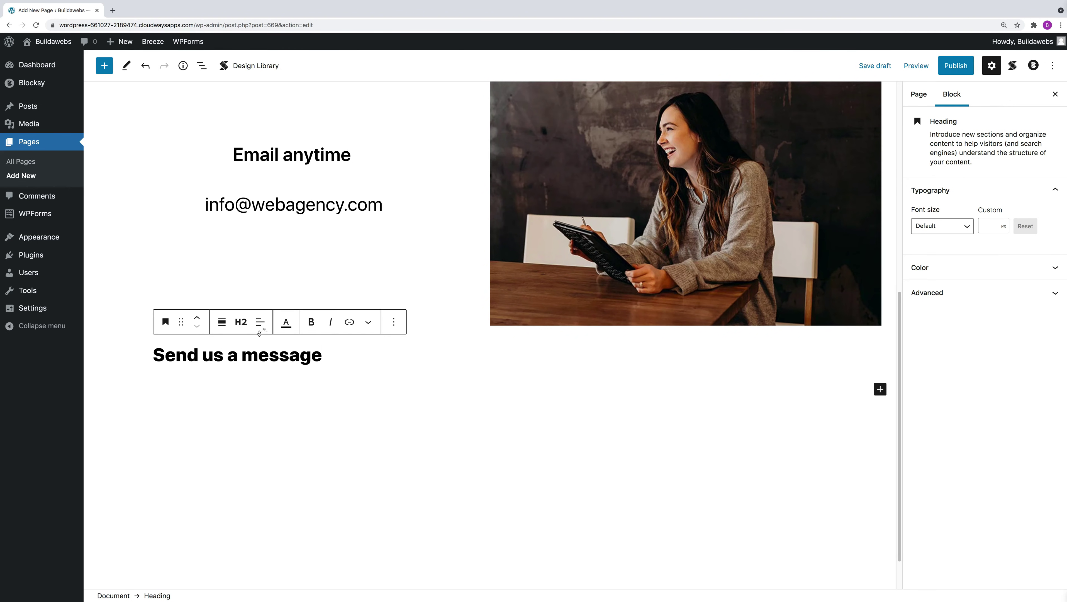
pyautogui.click(259, 322)
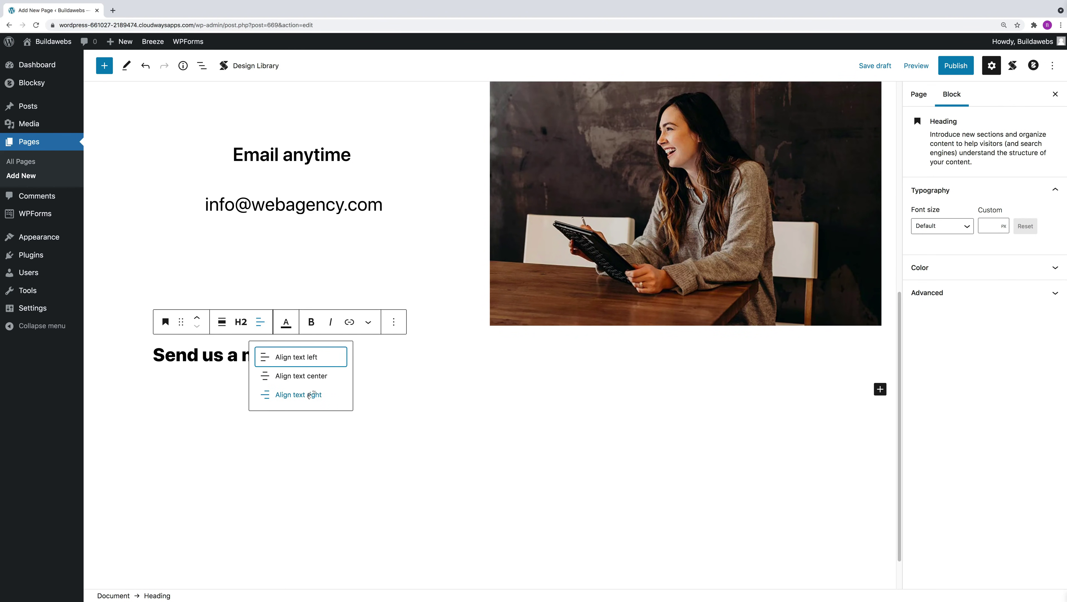
pyautogui.click(312, 377)
pyautogui.click(578, 361)
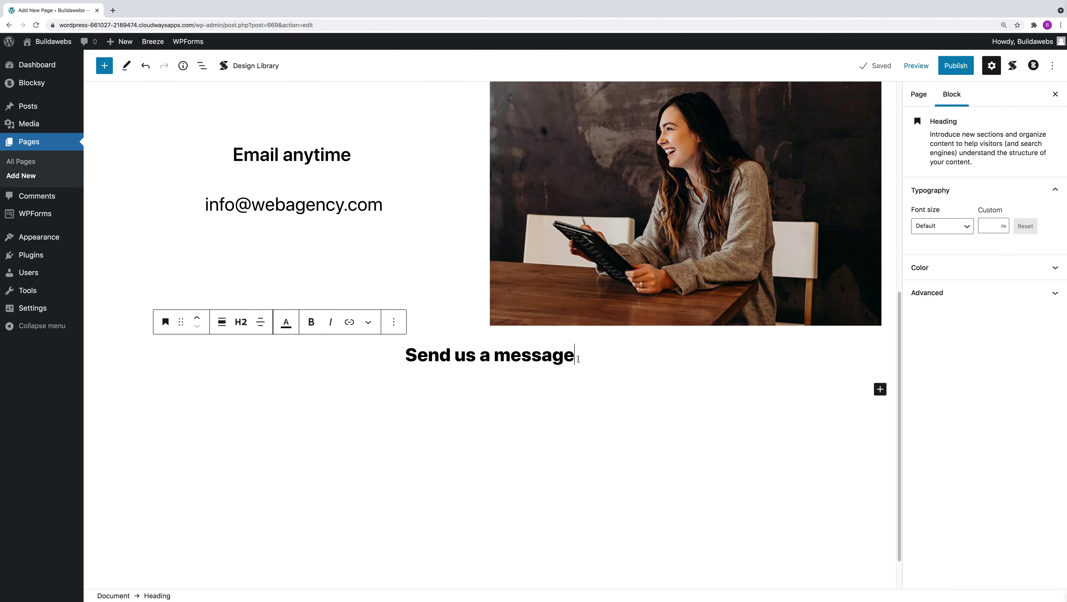
pyautogui.press('Return')
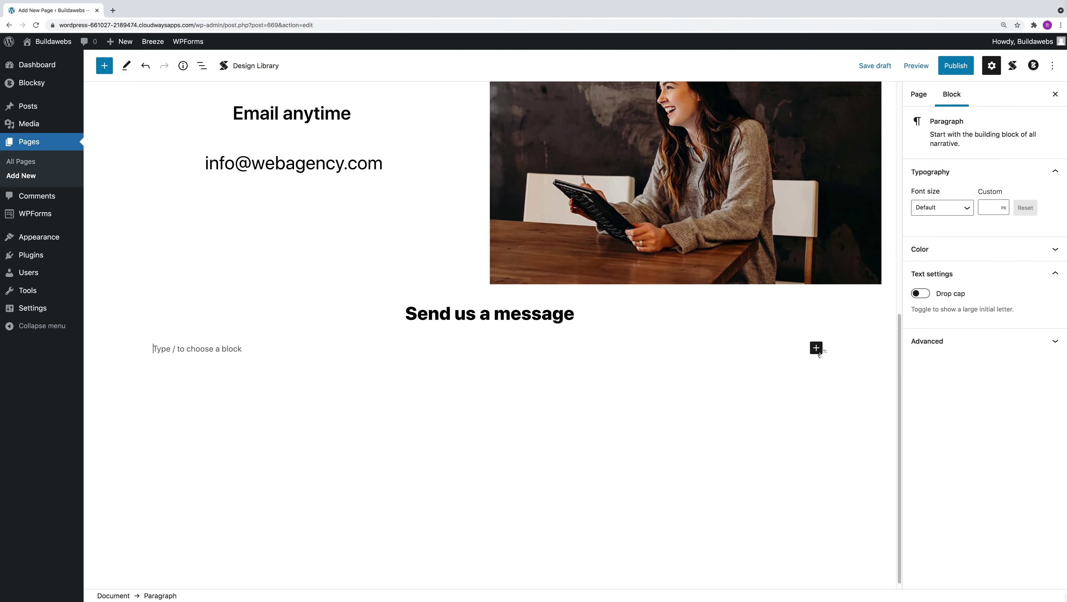
# Add a Columns block split into two equal columns under the heading.
pyautogui.click(816, 347)
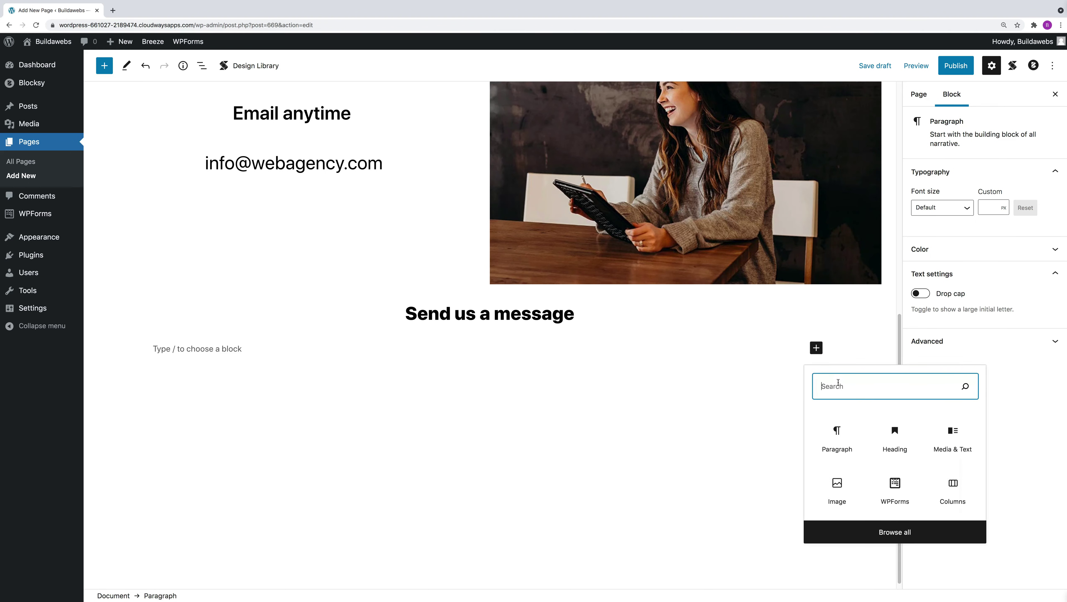
pyautogui.write('column')
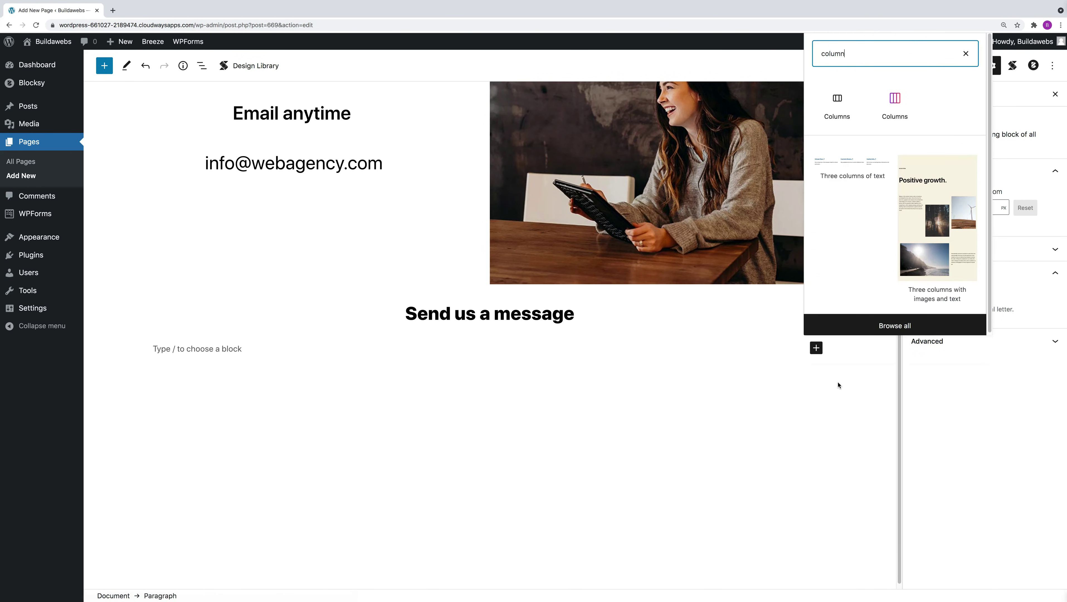
pyautogui.click(837, 107)
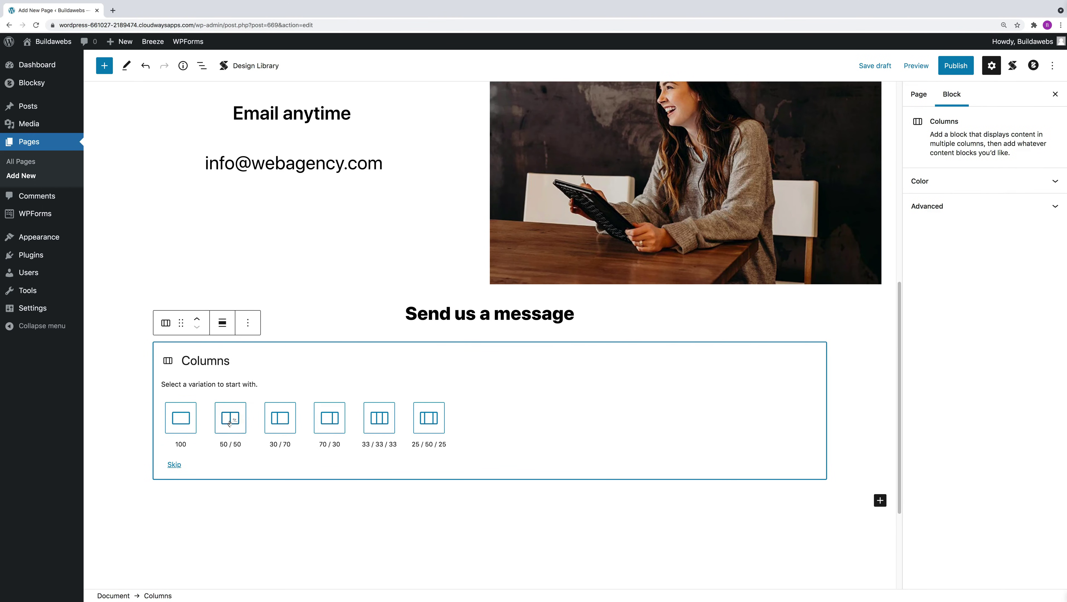
pyautogui.click(229, 421)
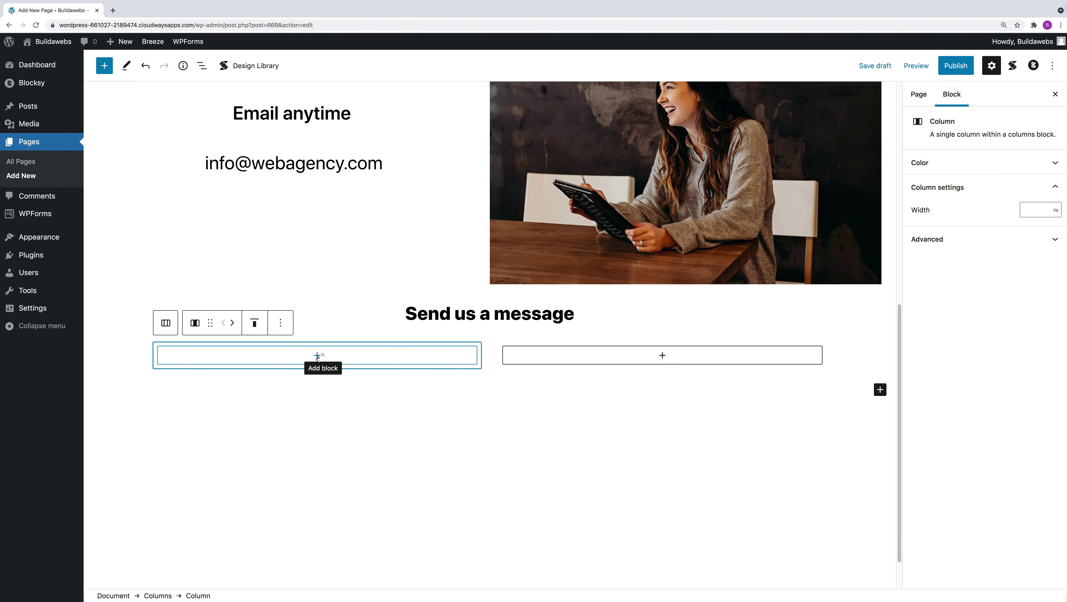
pyautogui.click(317, 355)
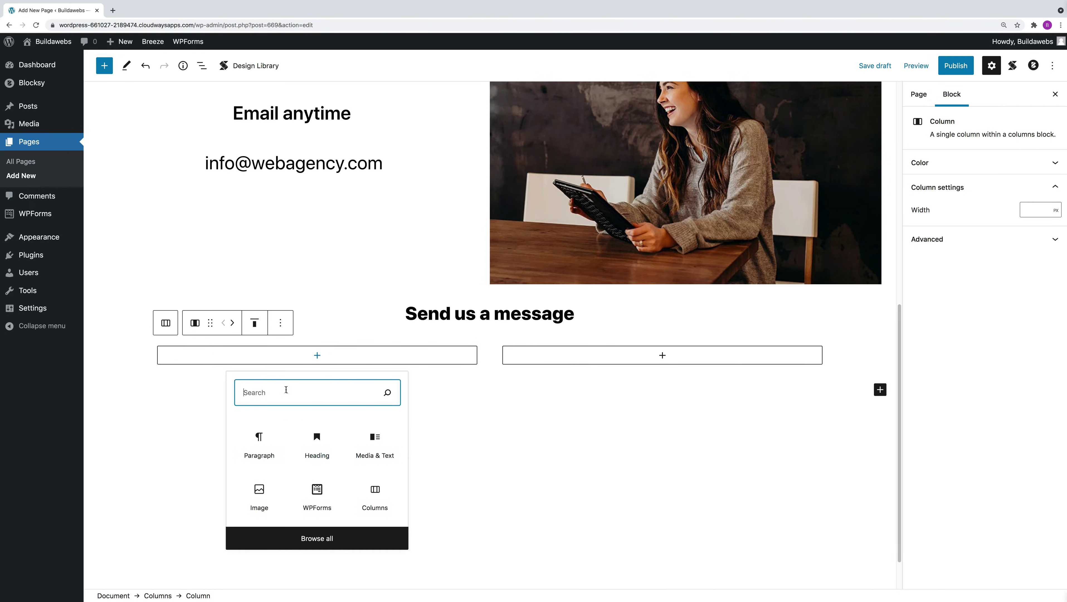
pyautogui.write('image')
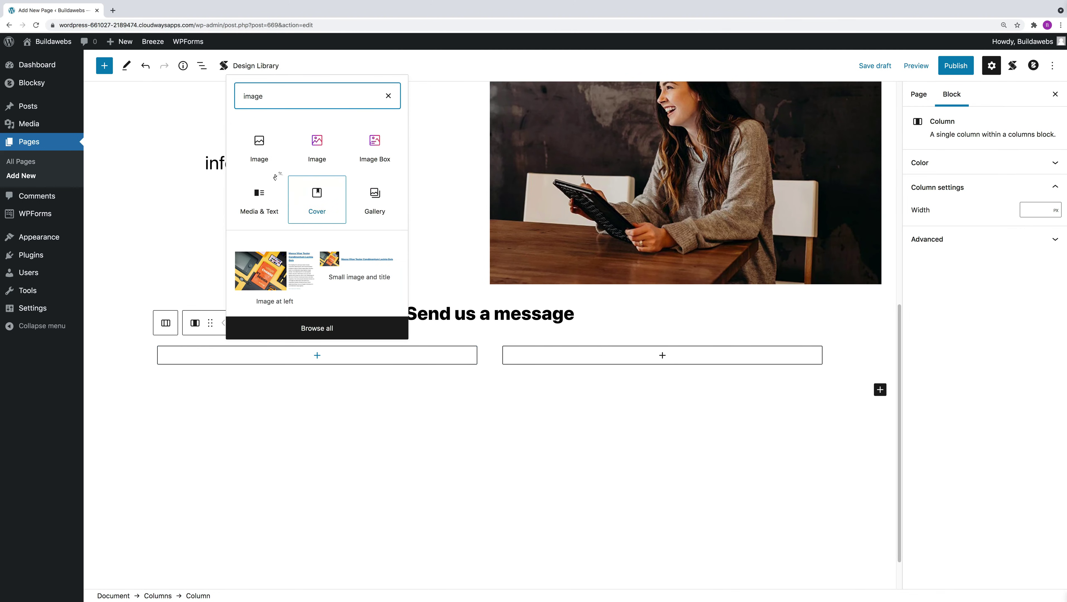
pyautogui.click(265, 154)
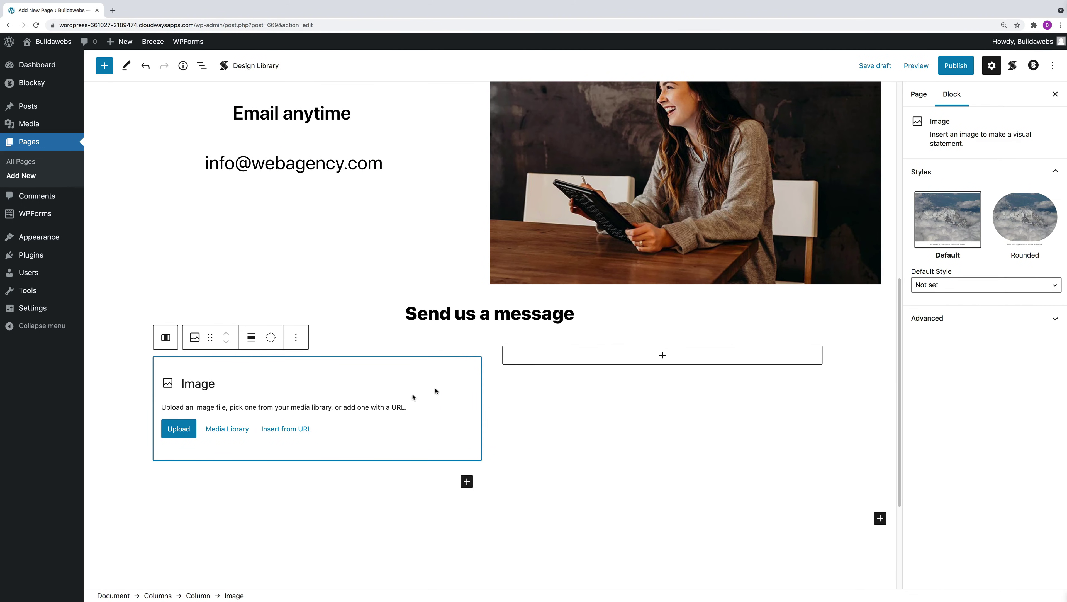
pyautogui.click(218, 429)
pyautogui.click(66, 243)
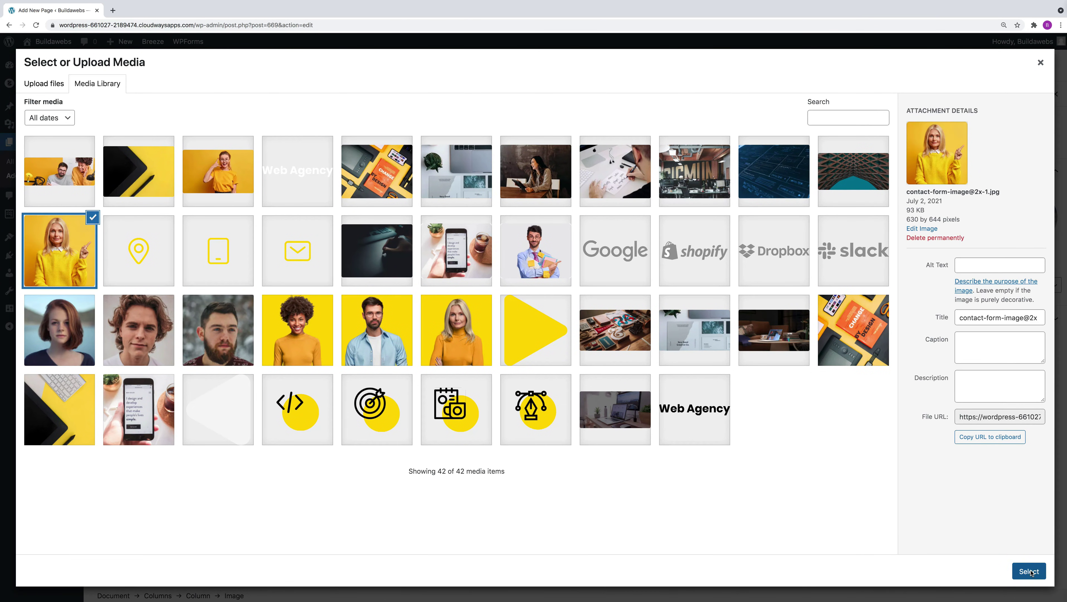
pyautogui.click(1030, 573)
pyautogui.scroll(4, 669, 300)
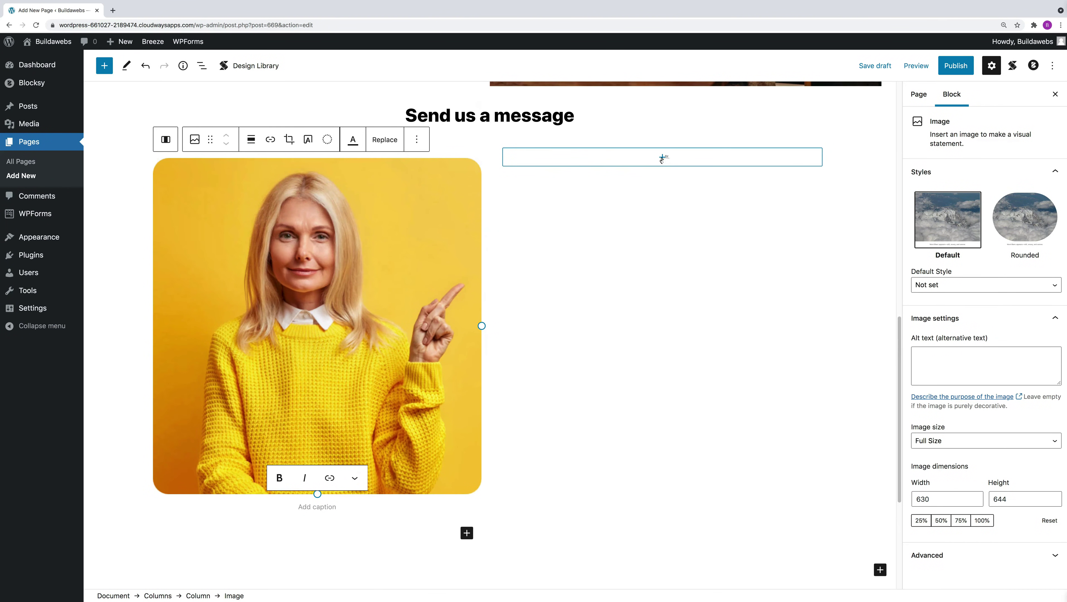
# Add a WPForms block showing the Simple Contact Form to the right column.
pyautogui.click(662, 157)
pyautogui.write('wp')
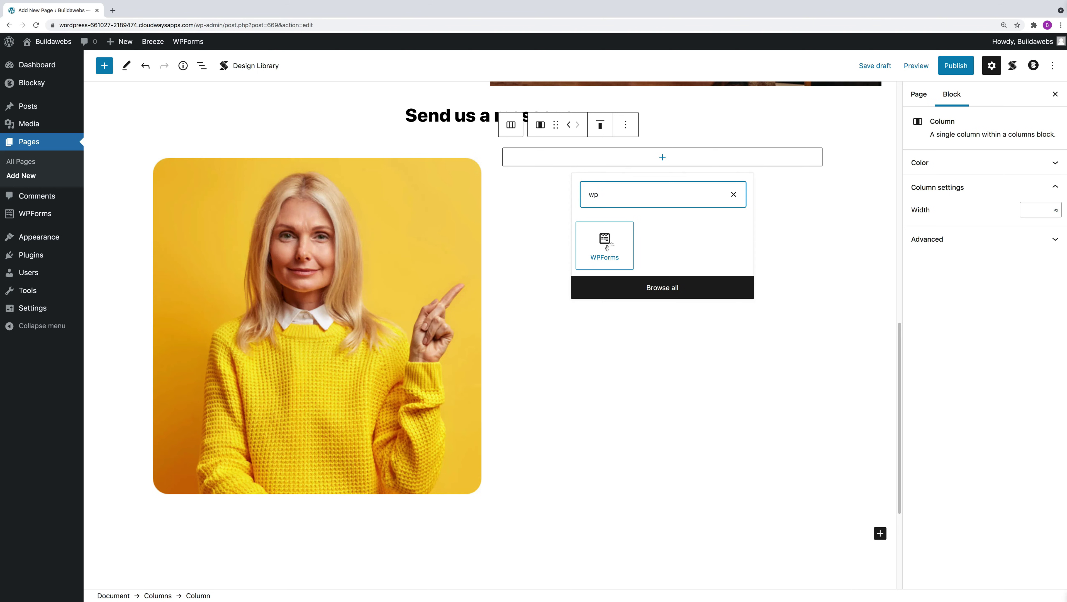
pyautogui.click(607, 246)
pyautogui.click(635, 251)
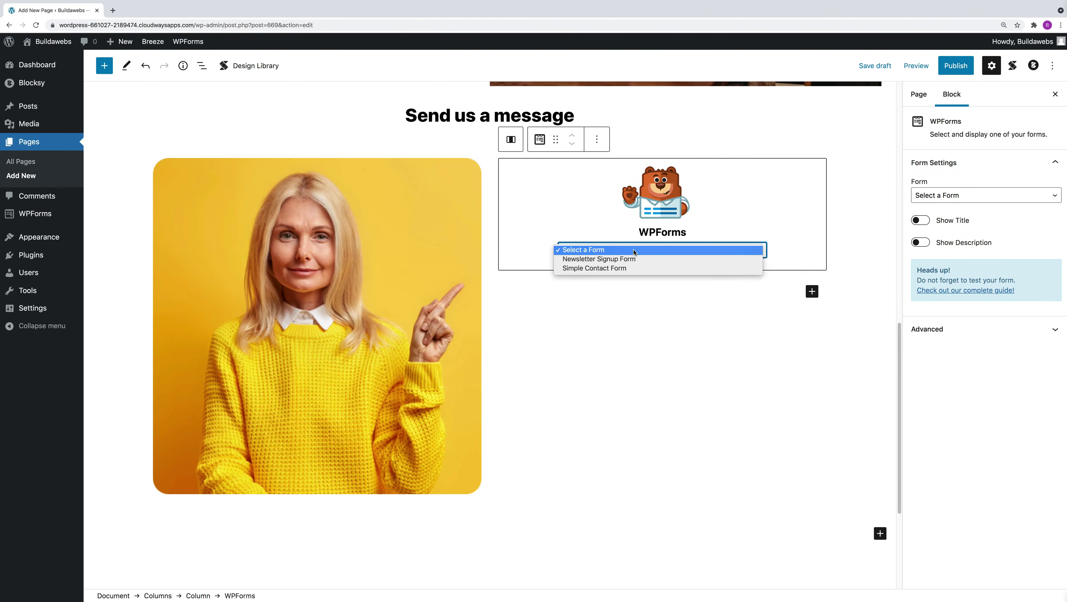
pyautogui.click(620, 270)
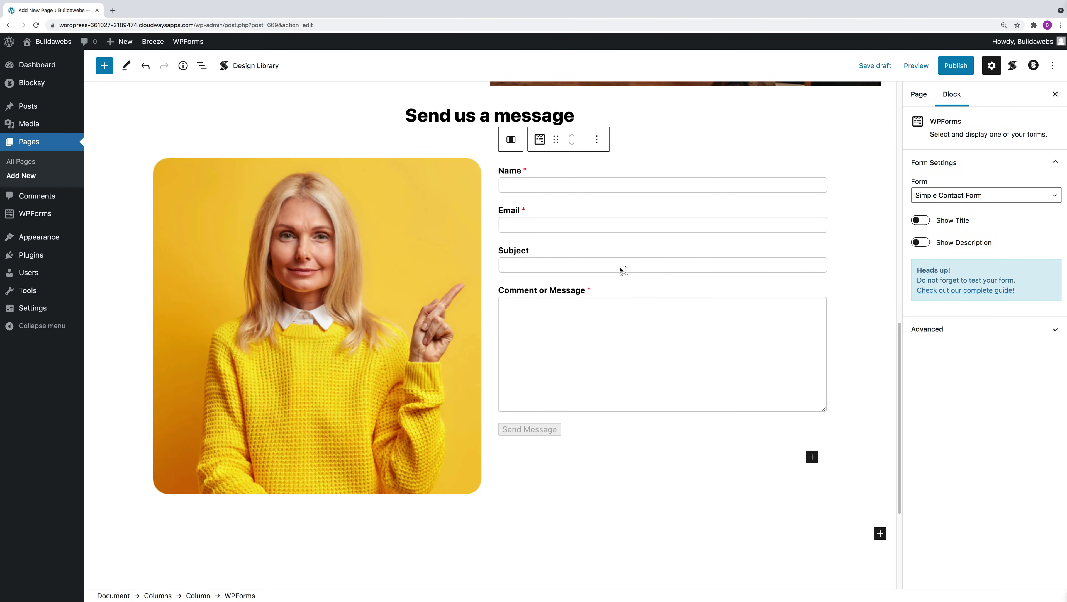
pyautogui.scroll(-5, 667, 441)
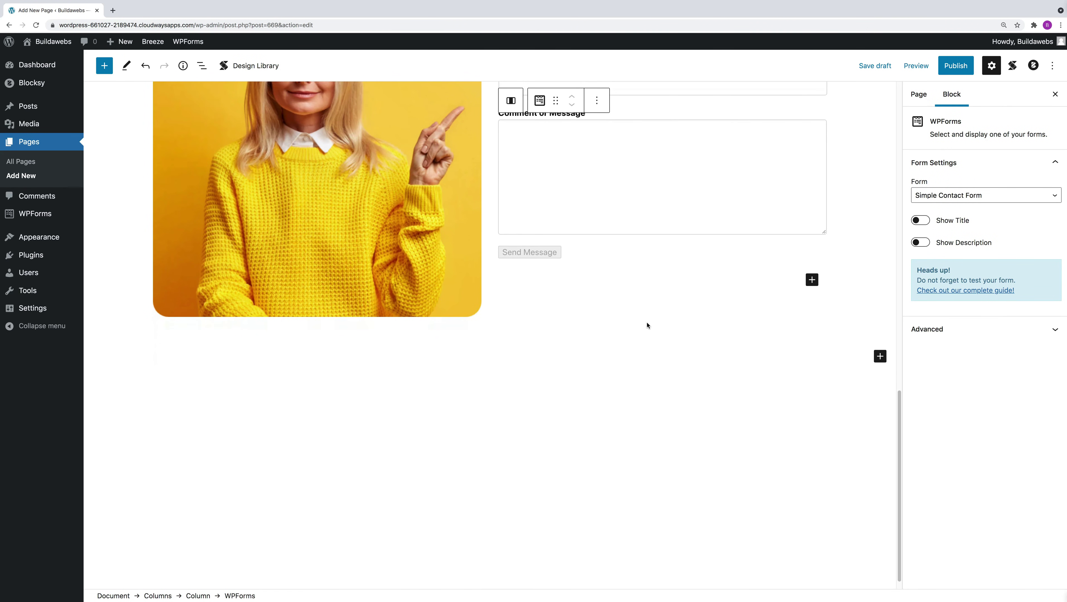
# Add a centre-aligned 'Join Our Community' heading beneath the photo-and-form columns.
pyautogui.click(879, 357)
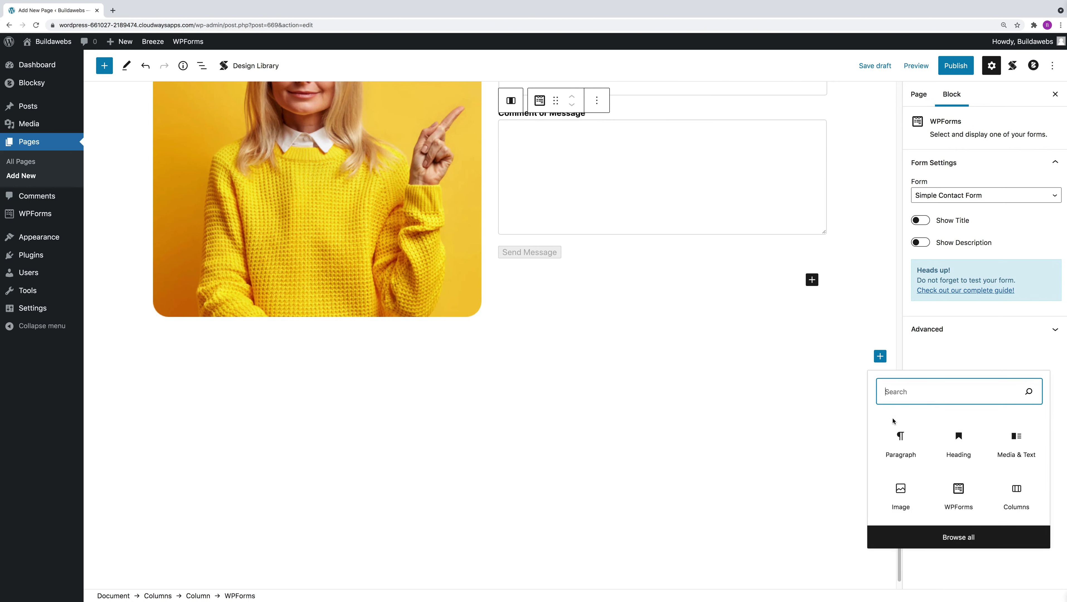
pyautogui.click(953, 447)
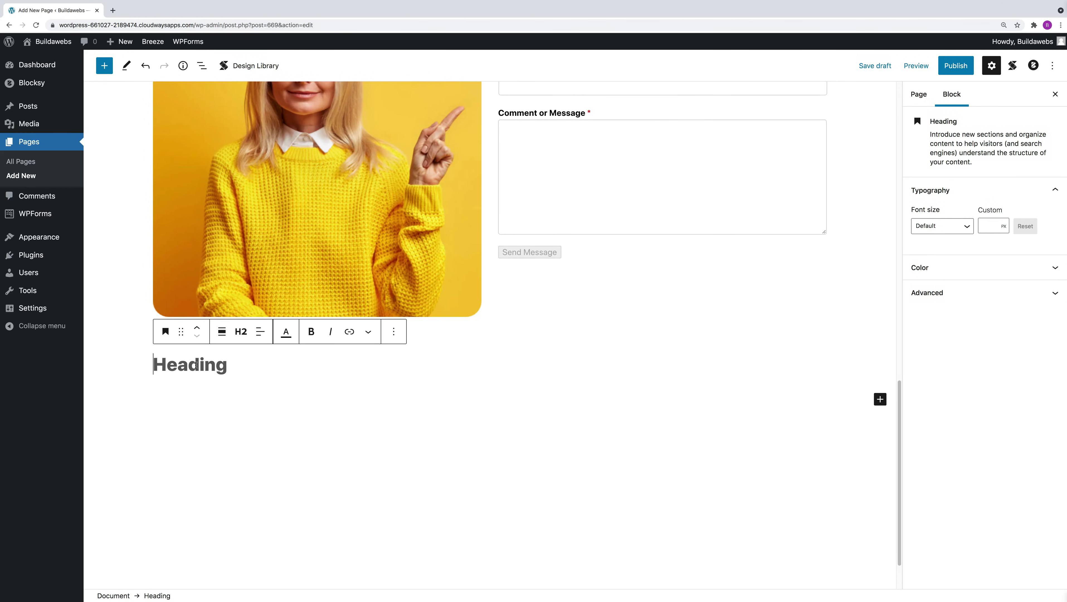
pyautogui.scroll(3, 196, 365)
pyautogui.write('Joi')
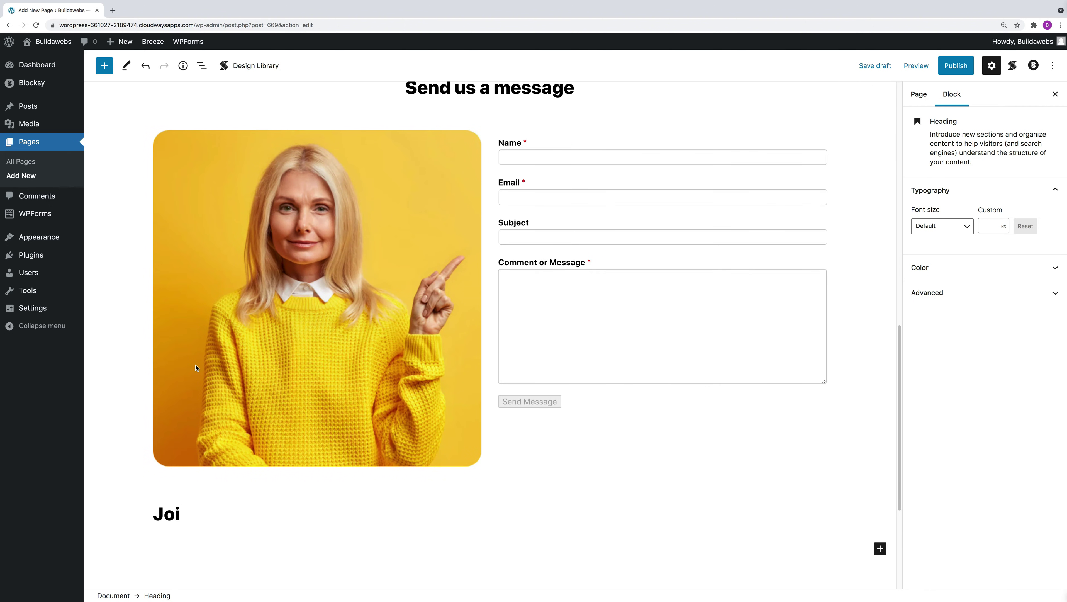
pyautogui.write('n Our Community')
pyautogui.click(259, 481)
pyautogui.click(303, 536)
pyautogui.scroll(-2, 597, 515)
pyautogui.scroll(-2, 597, 514)
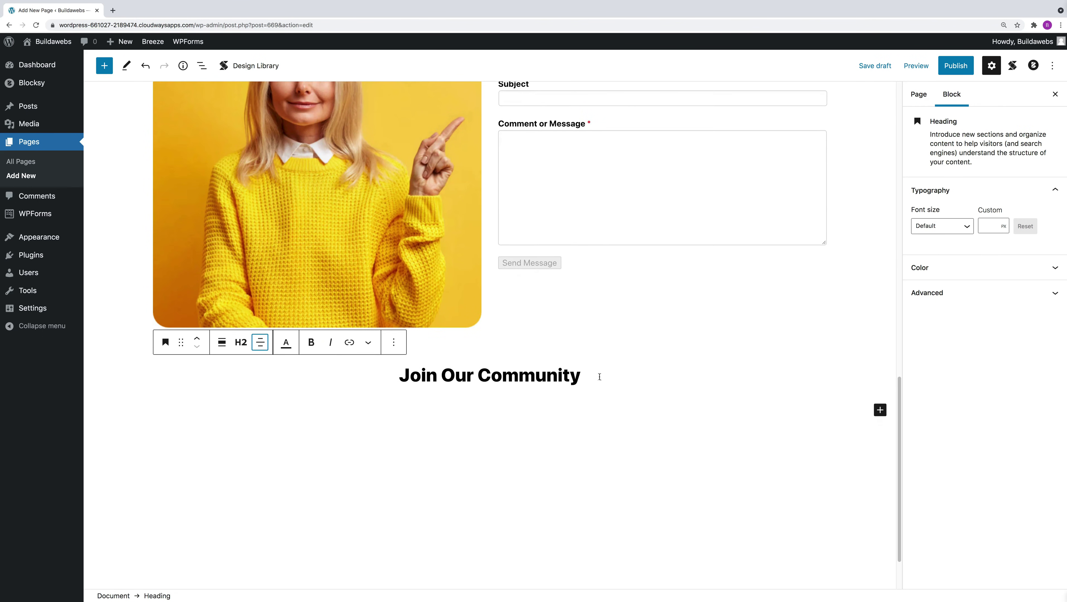
pyautogui.click(880, 411)
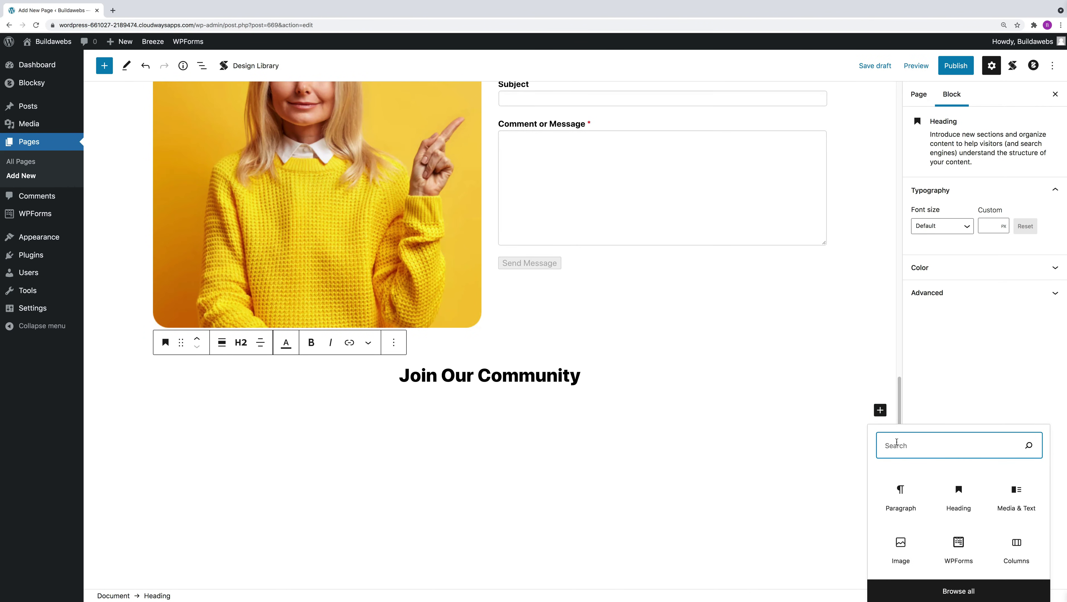
# Insert a WPForms block showing the Newsletter Signup Form under the Join Our Community heading.
pyautogui.write('wp')
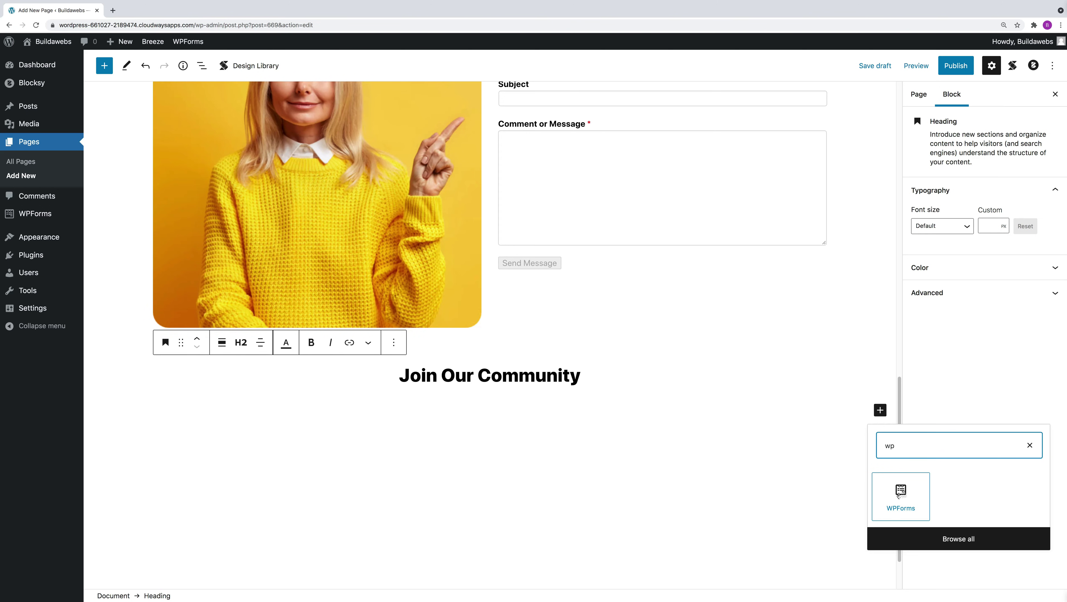
pyautogui.click(898, 495)
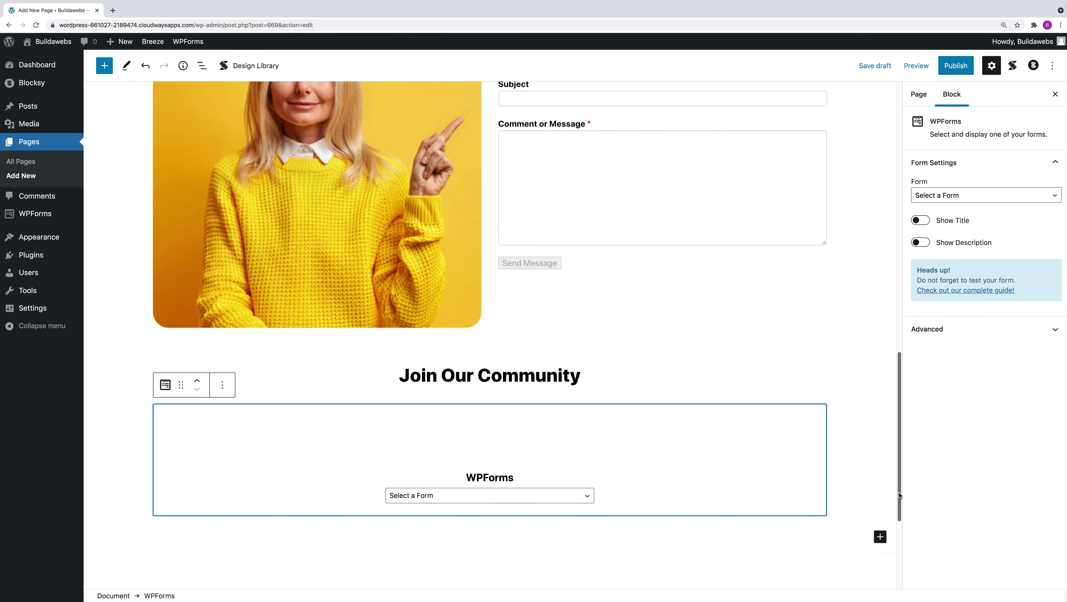
pyautogui.click(472, 501)
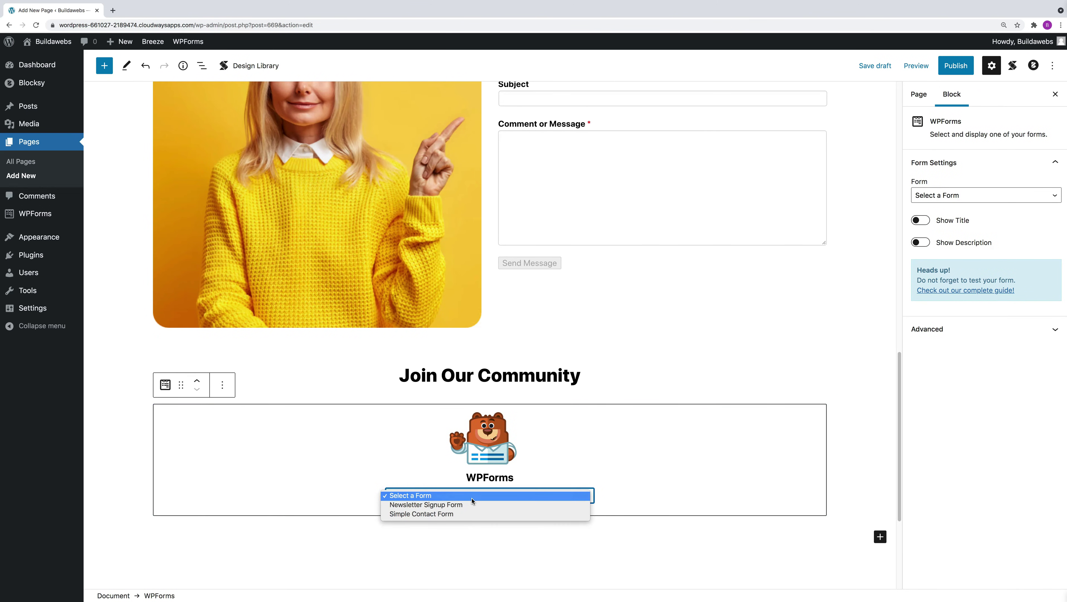
pyautogui.click(459, 508)
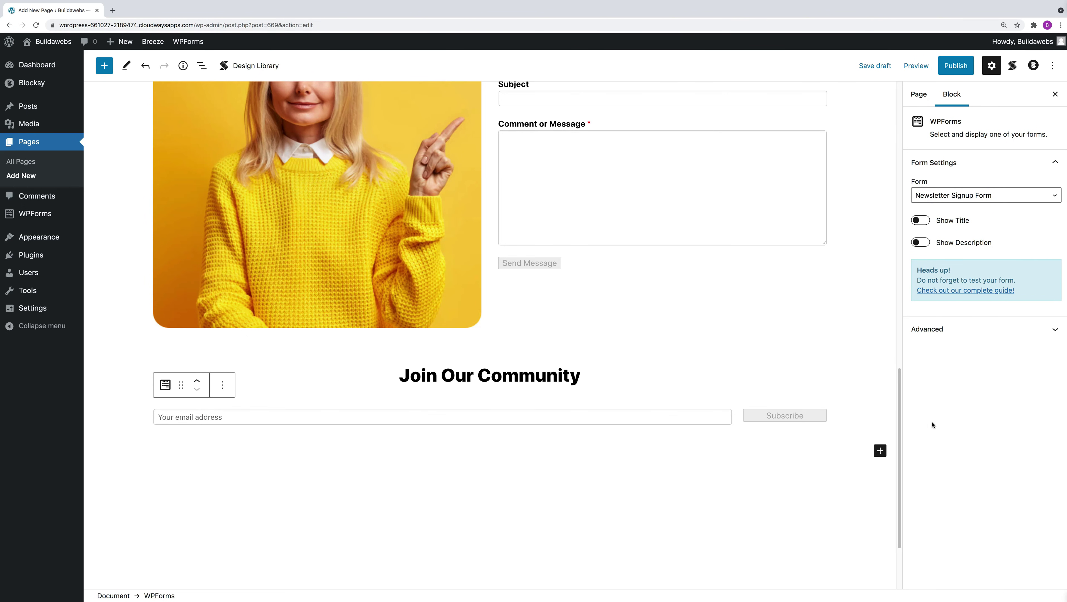
# Save the Contact page as a draft again and bring up the Preview options.
pyautogui.scroll(-1, 835, 470)
pyautogui.scroll(1, 834, 475)
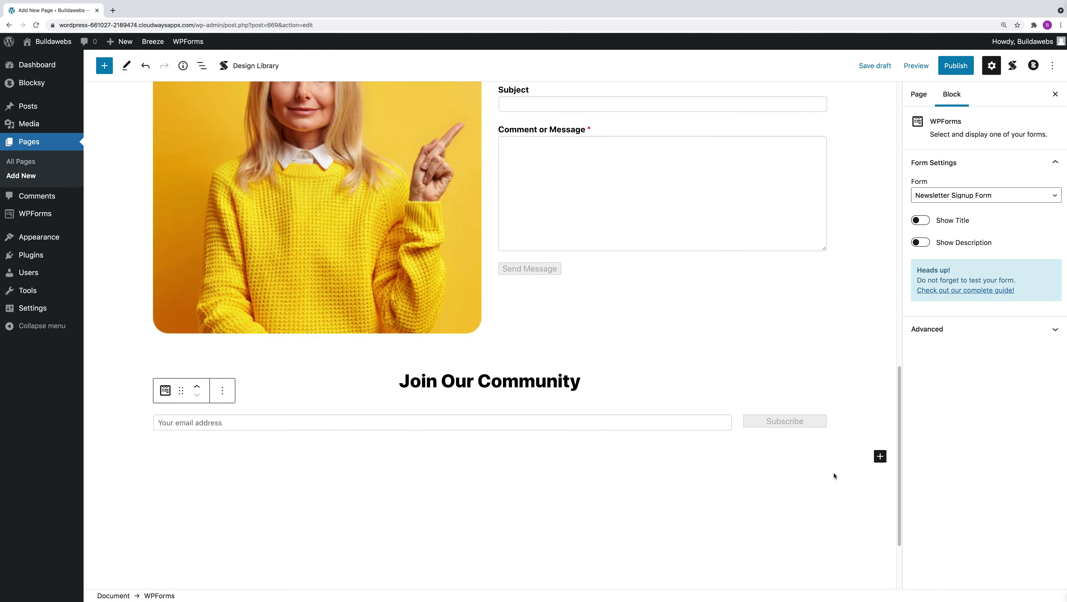
pyautogui.scroll(2, 833, 475)
pyautogui.scroll(5, 833, 475)
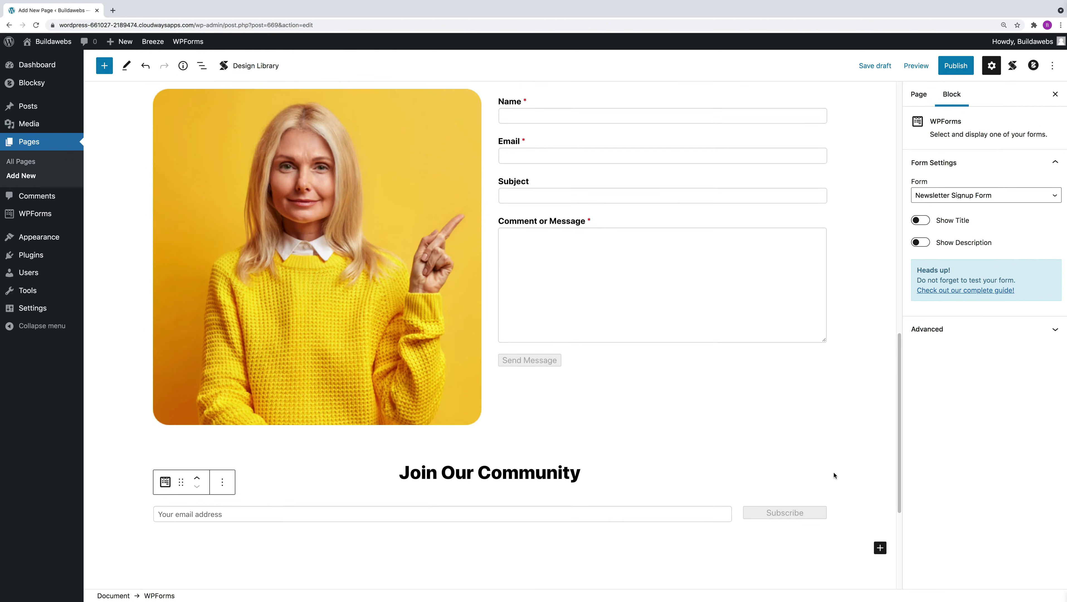
pyautogui.scroll(10, 827, 458)
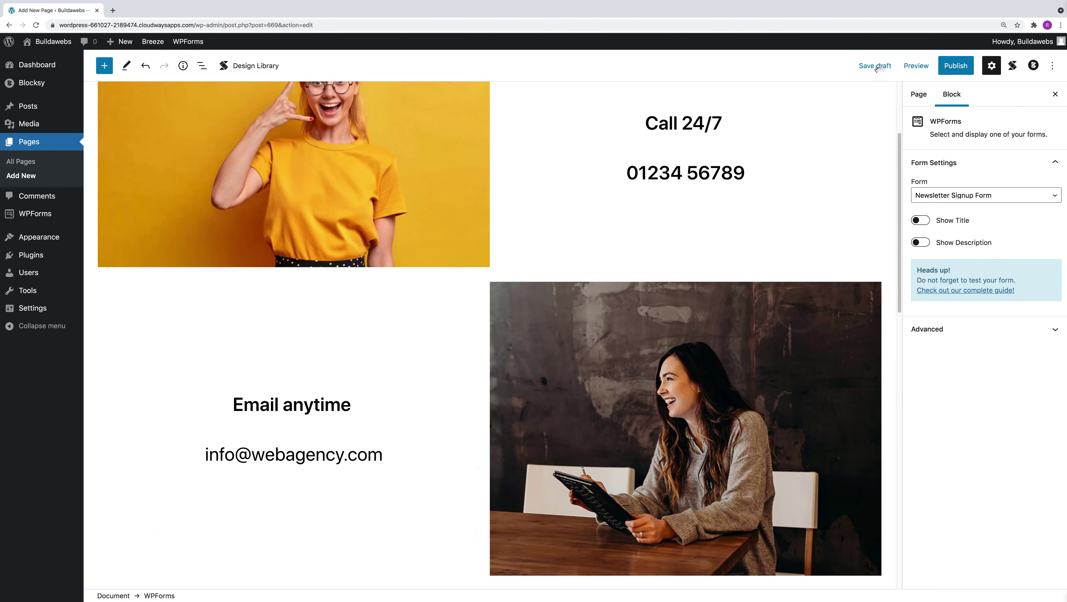
pyautogui.click(883, 67)
pyautogui.click(914, 66)
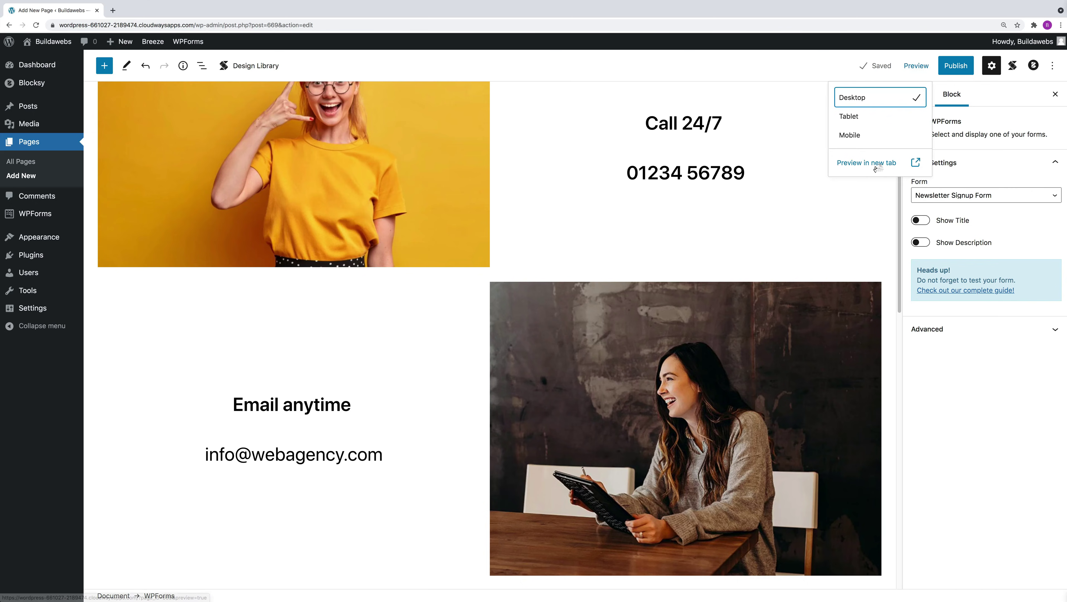
# Preview the Contact draft in a new tab, checking its call, email, form and newsletter sections.
pyautogui.click(874, 165)
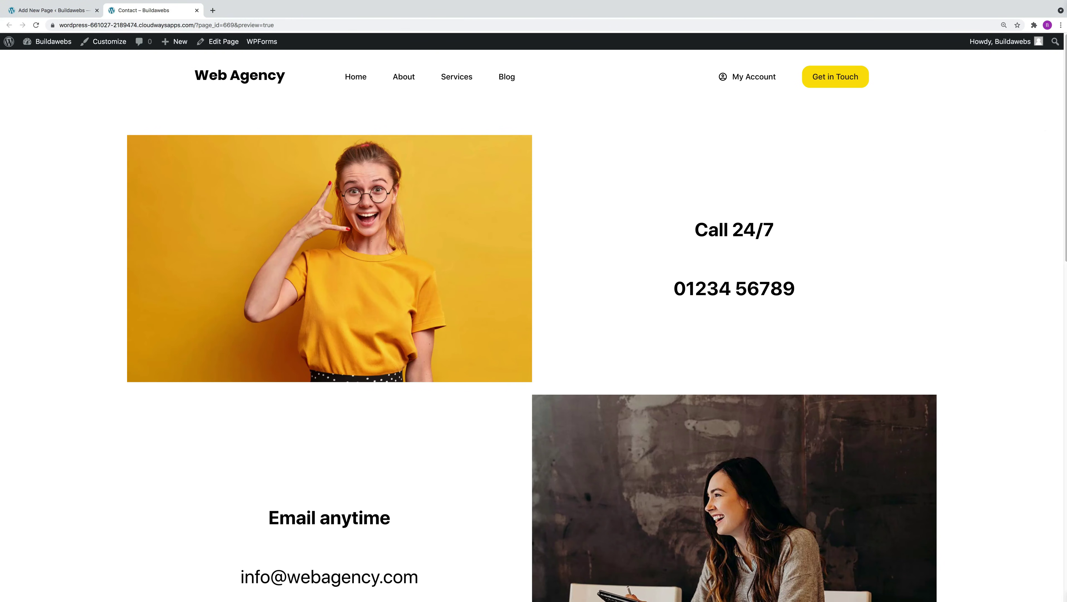
pyautogui.scroll(-7, 1054, 169)
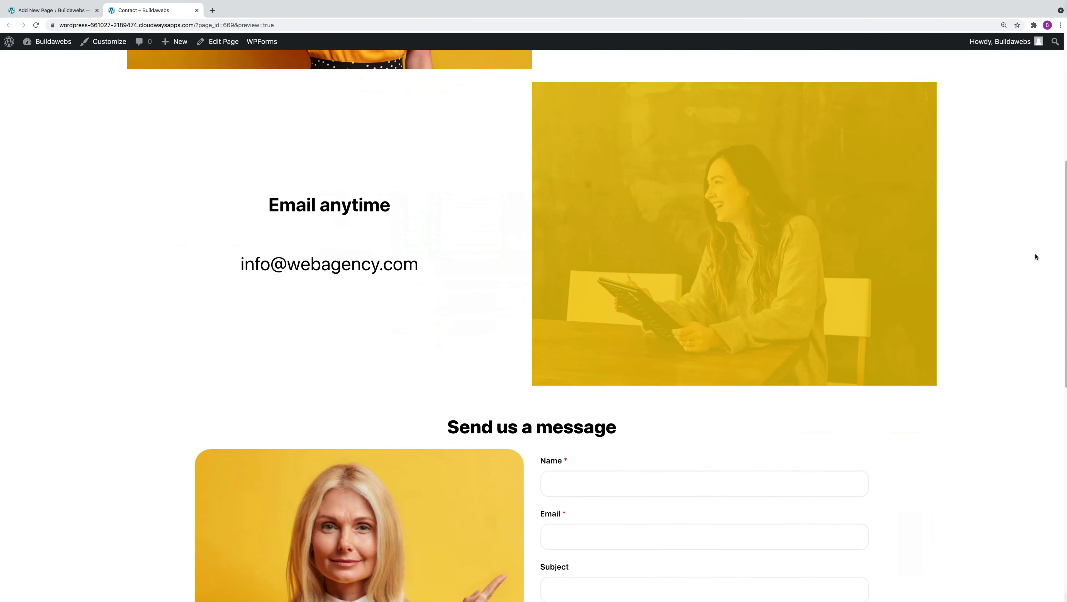
pyautogui.scroll(-12, 1030, 295)
pyautogui.moveTo(1035, 257); pyautogui.dragTo(998, 327)
pyautogui.scroll(4, 998, 379)
pyautogui.scroll(15, 997, 295)
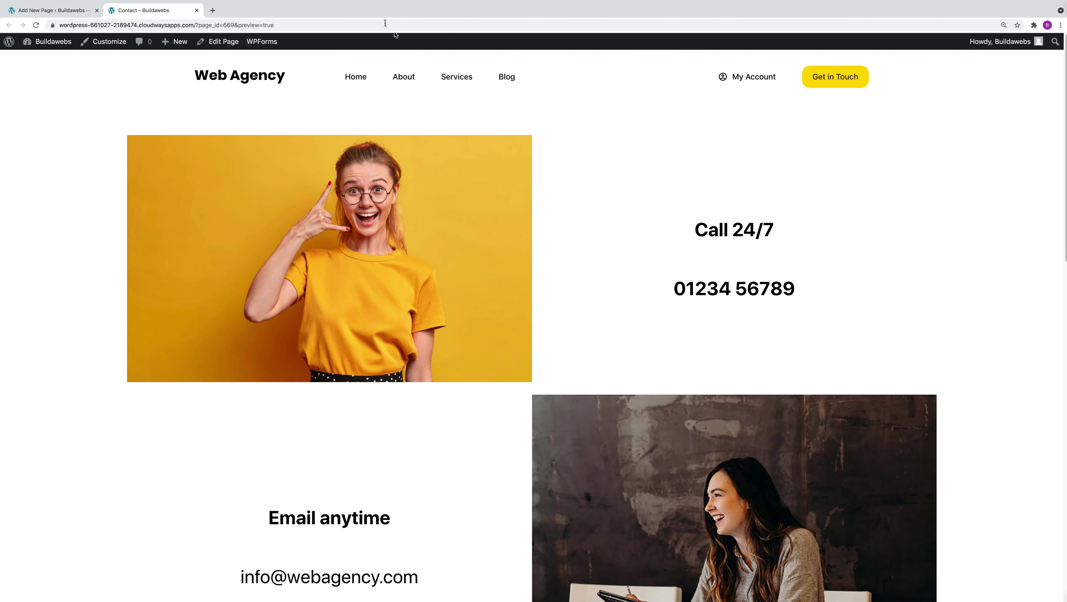
pyautogui.click(53, 10)
# In the pre-publish panel, trial an October 24 schedule, reset to Immediately, and show Visibility: Public.
pyautogui.click(807, 227)
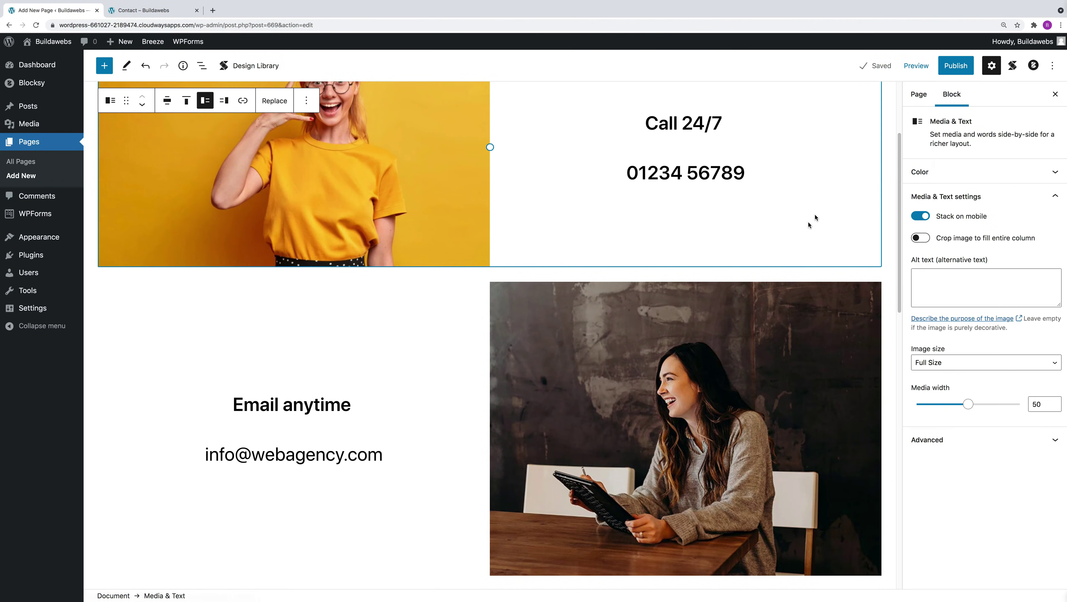
pyautogui.click(955, 68)
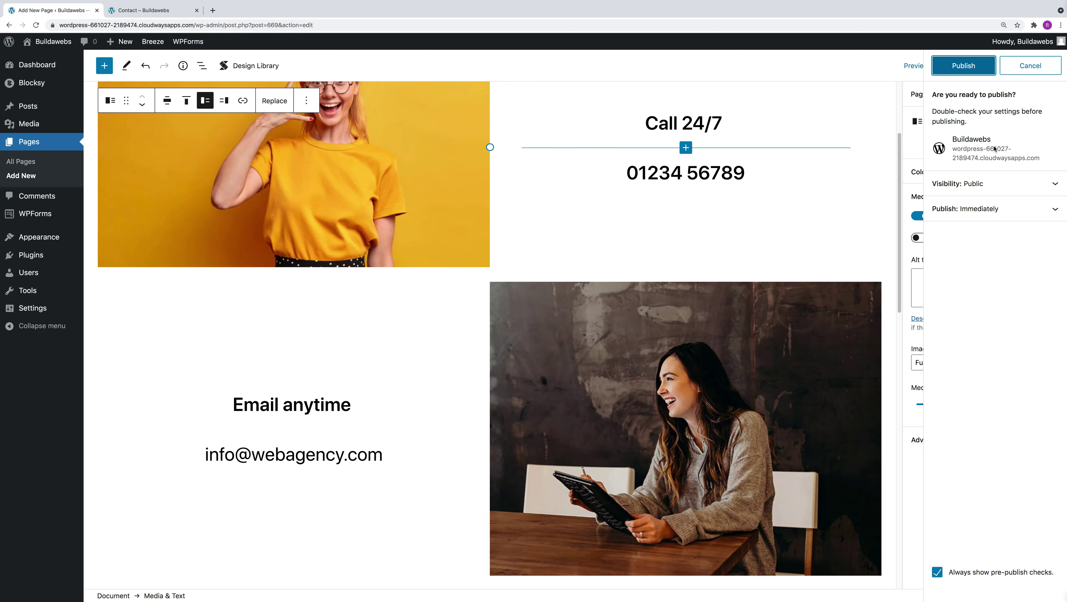
pyautogui.click(972, 212)
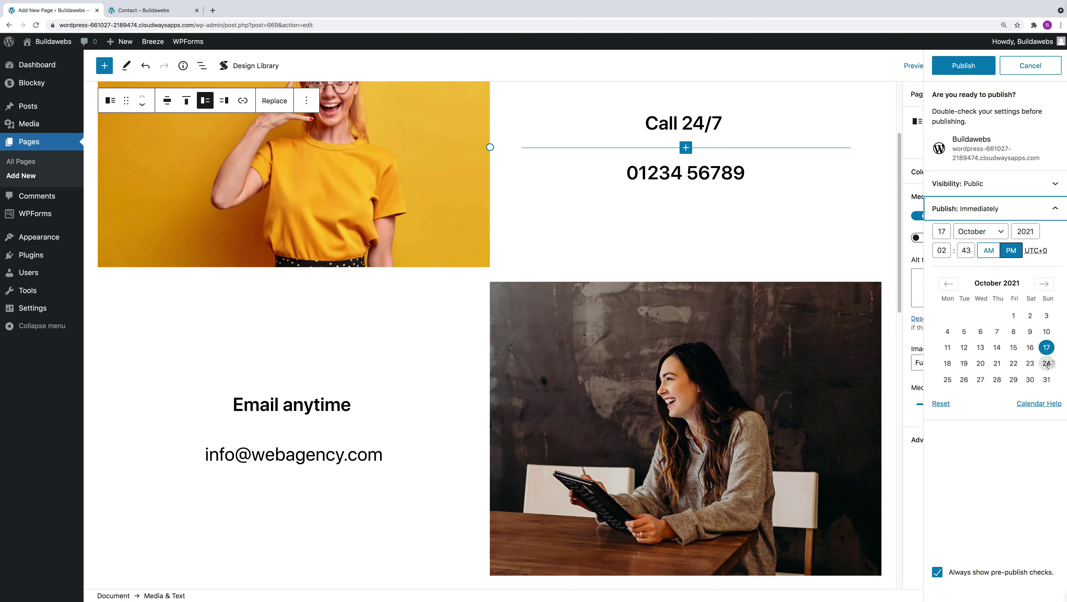
pyautogui.click(1046, 363)
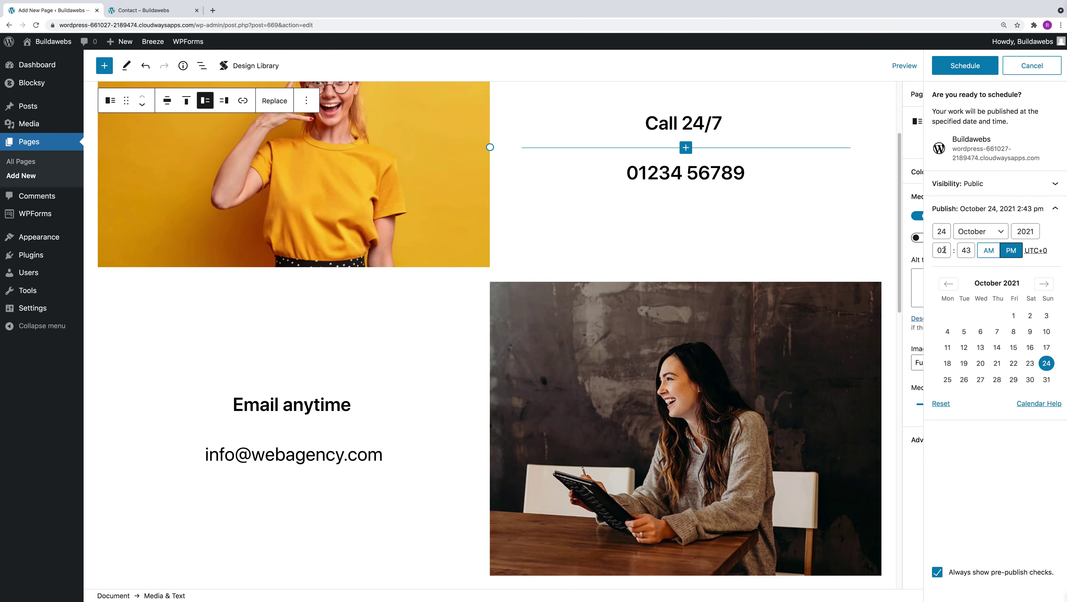
pyautogui.click(989, 251)
pyautogui.click(1011, 250)
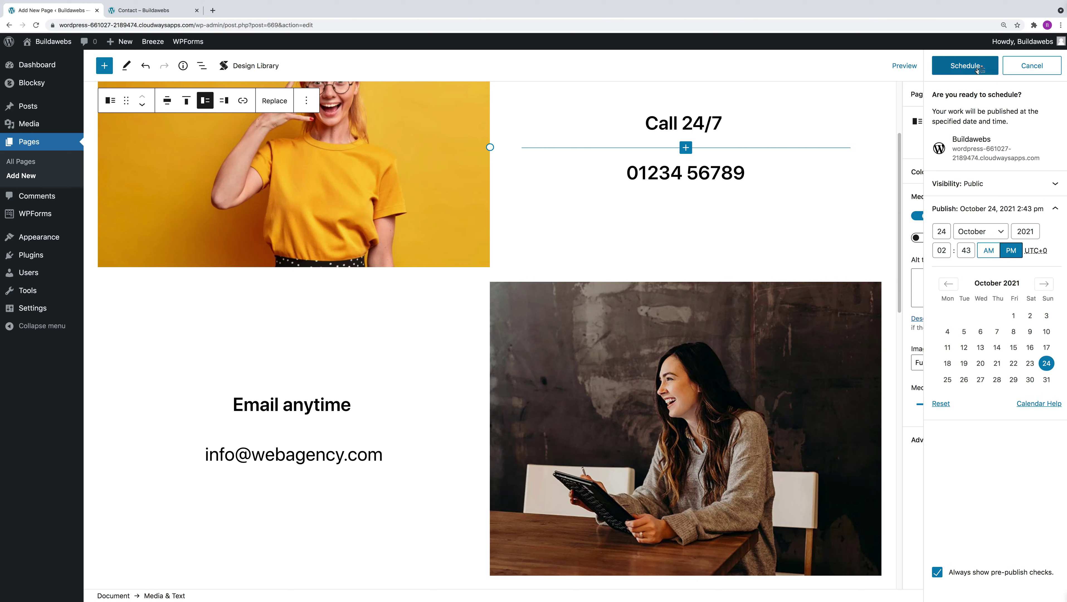
pyautogui.click(942, 403)
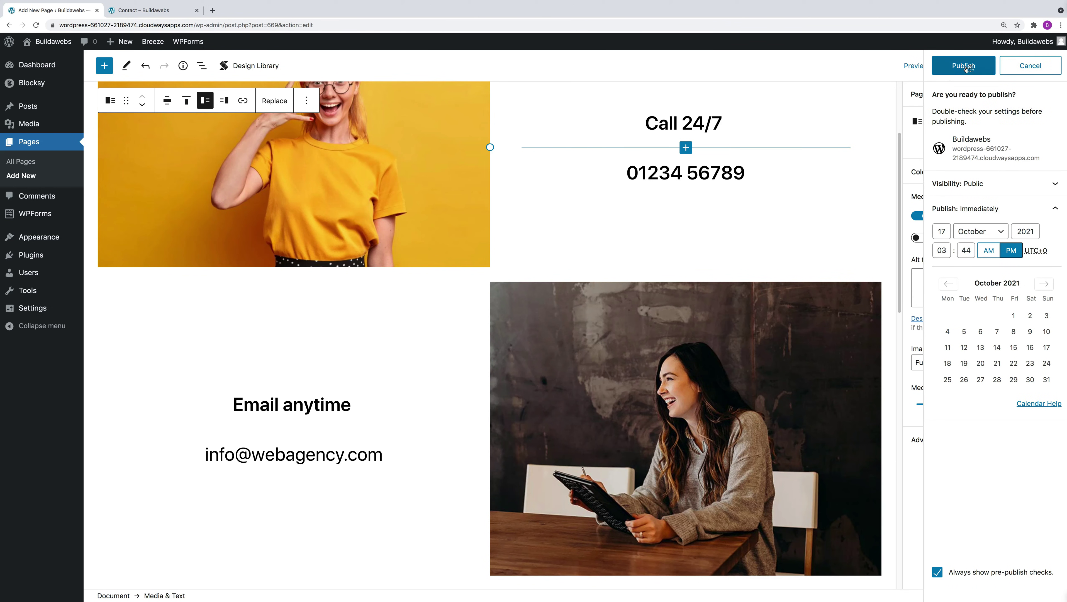
pyautogui.click(970, 185)
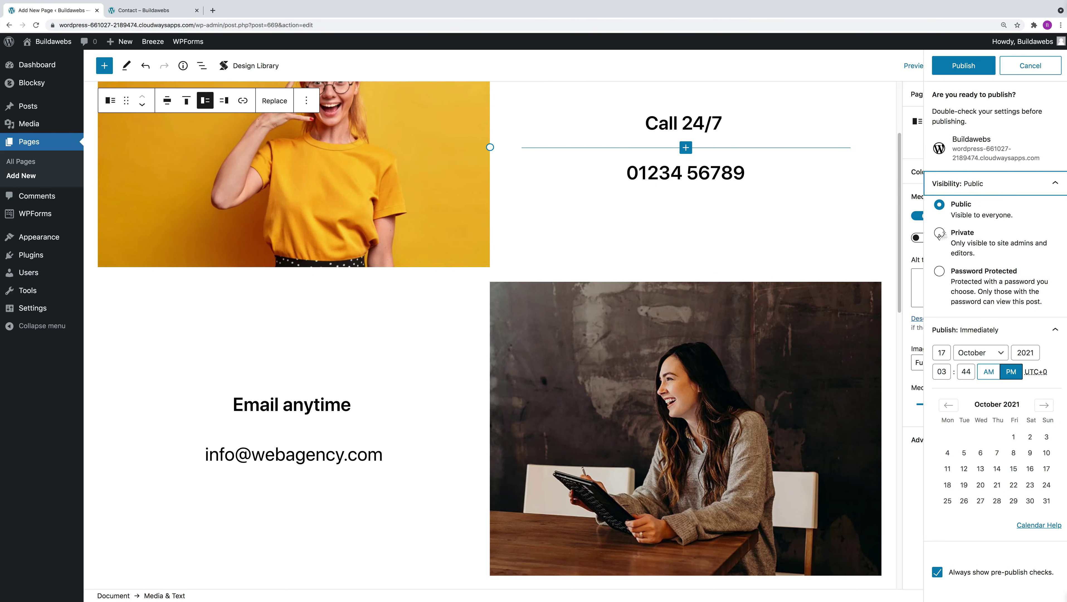
# Try Private and Password Protected visibility, return to Public, and publish the Contact page.
pyautogui.click(940, 233)
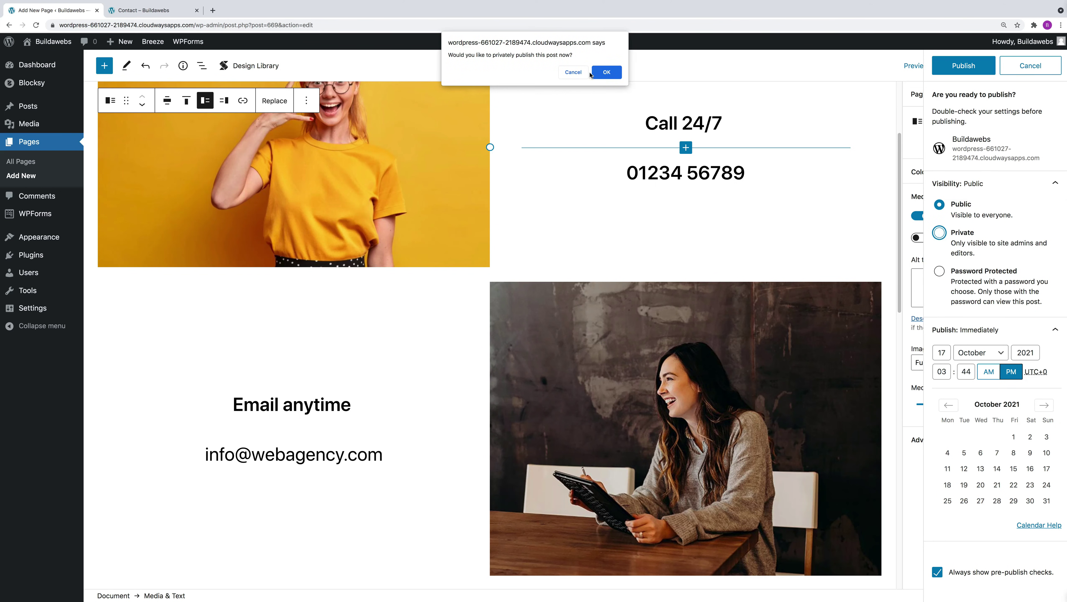
pyautogui.click(573, 72)
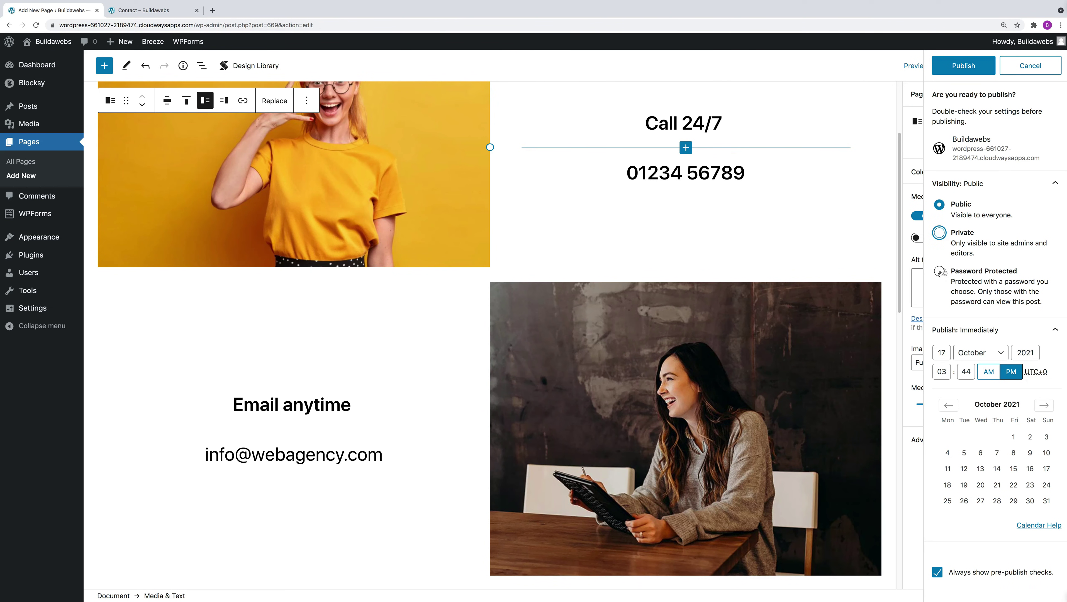
pyautogui.click(939, 272)
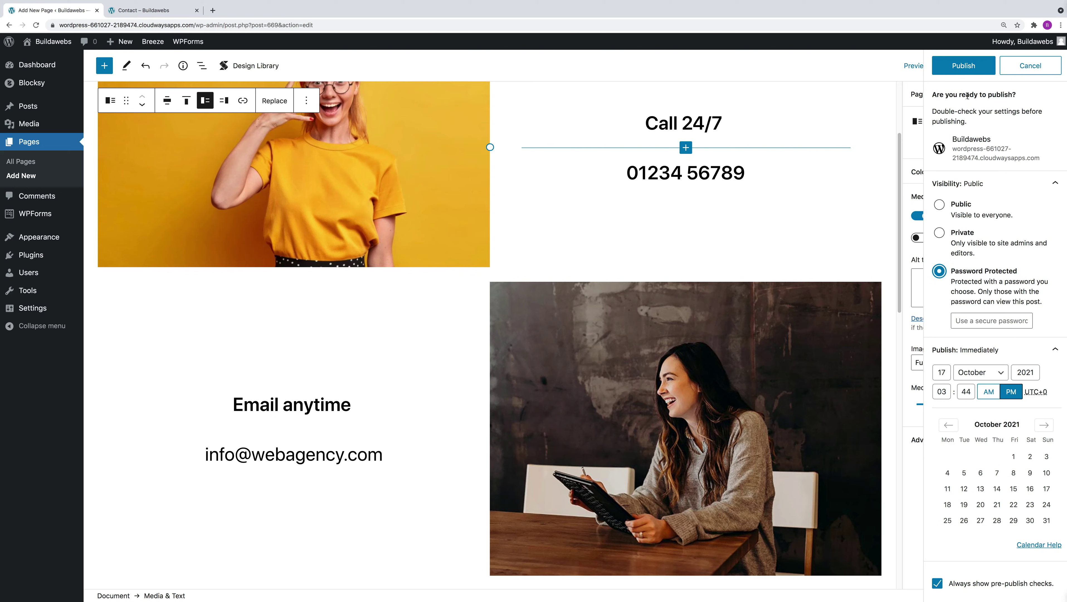
pyautogui.click(939, 205)
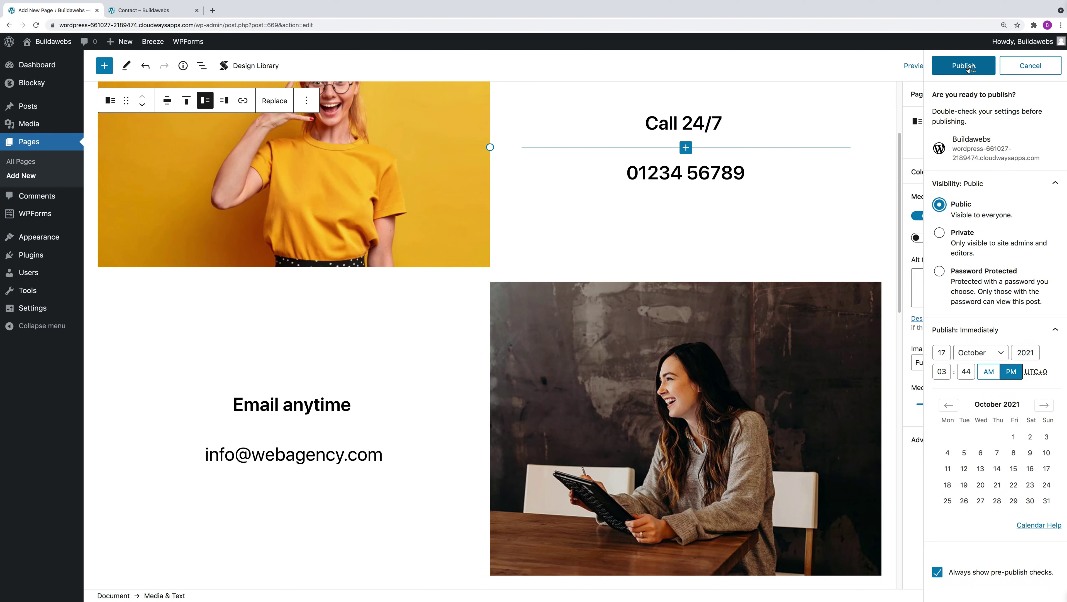
pyautogui.click(968, 70)
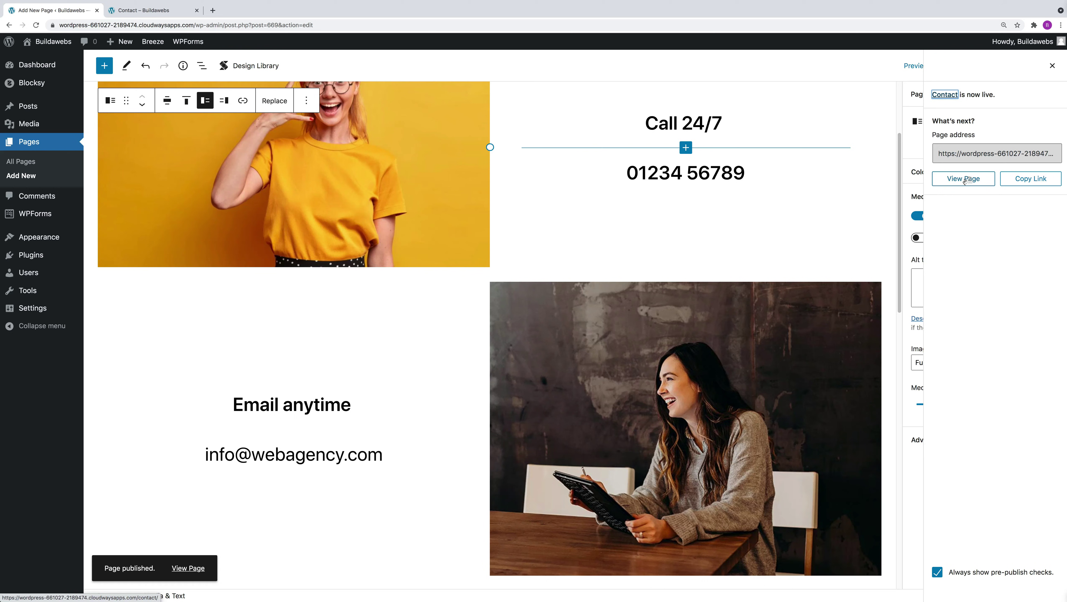
# View the live Contact page at /contact/ and scroll through its call, email and form sections.
pyautogui.click(965, 180)
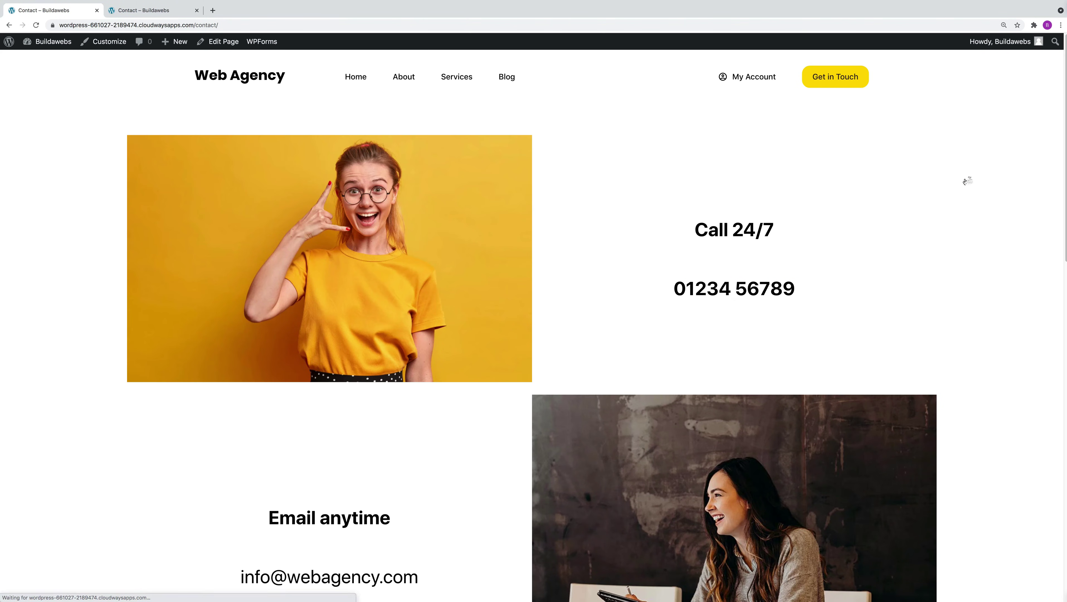
pyautogui.scroll(-15, 1045, 253)
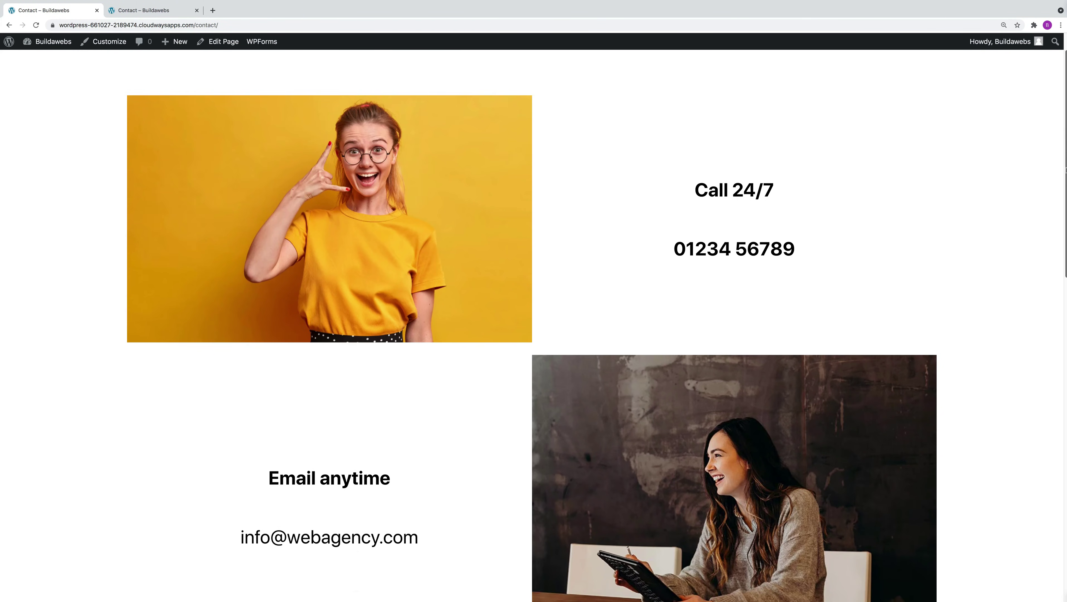
pyautogui.scroll(11, 1054, 391)
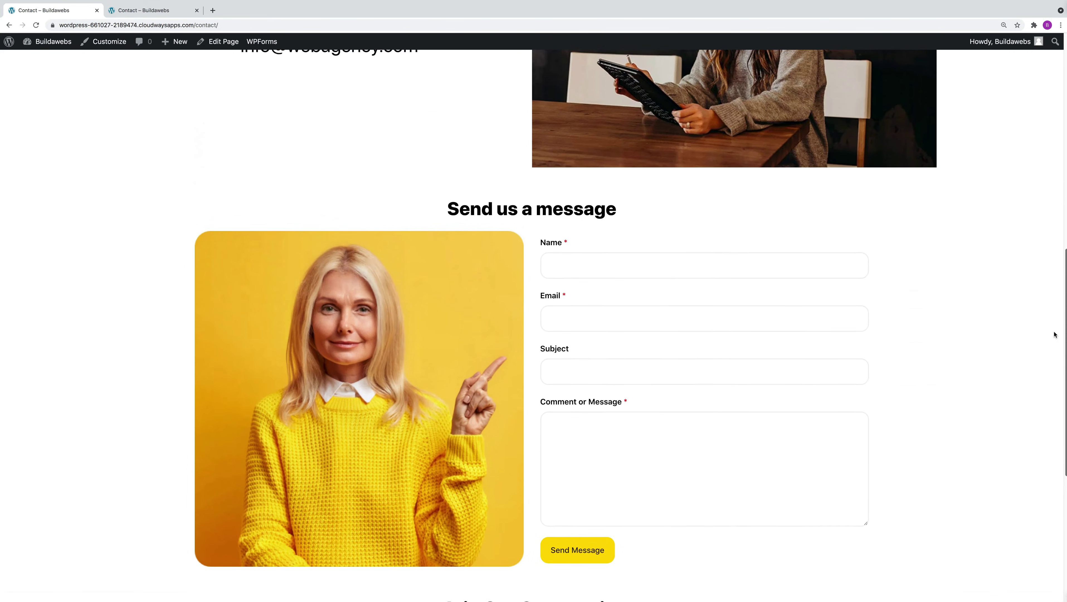
pyautogui.scroll(4, 1063, 184)
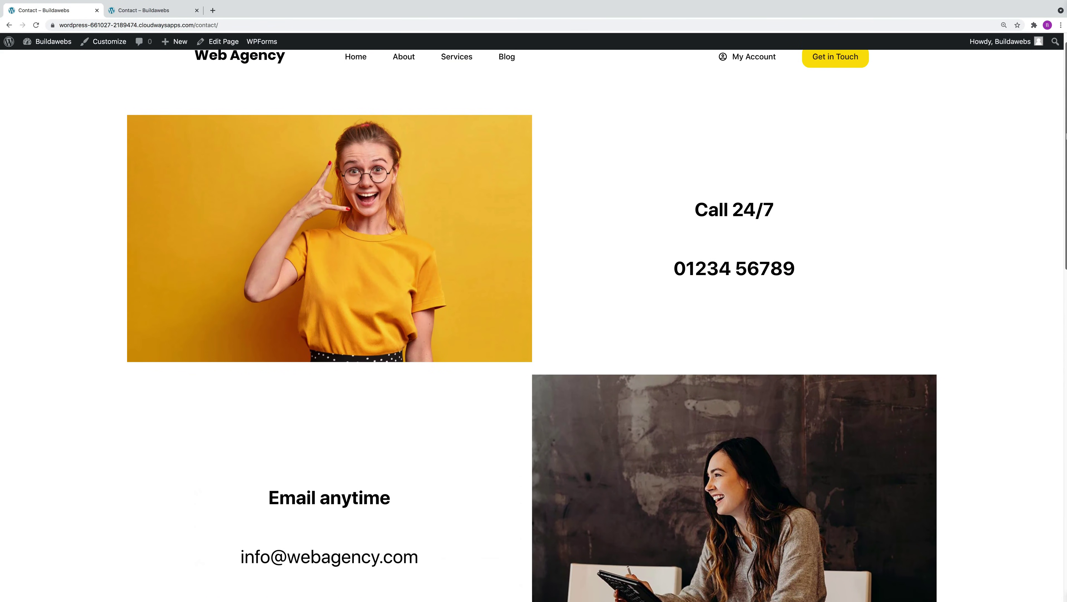
pyautogui.scroll(-16, 1048, 295)
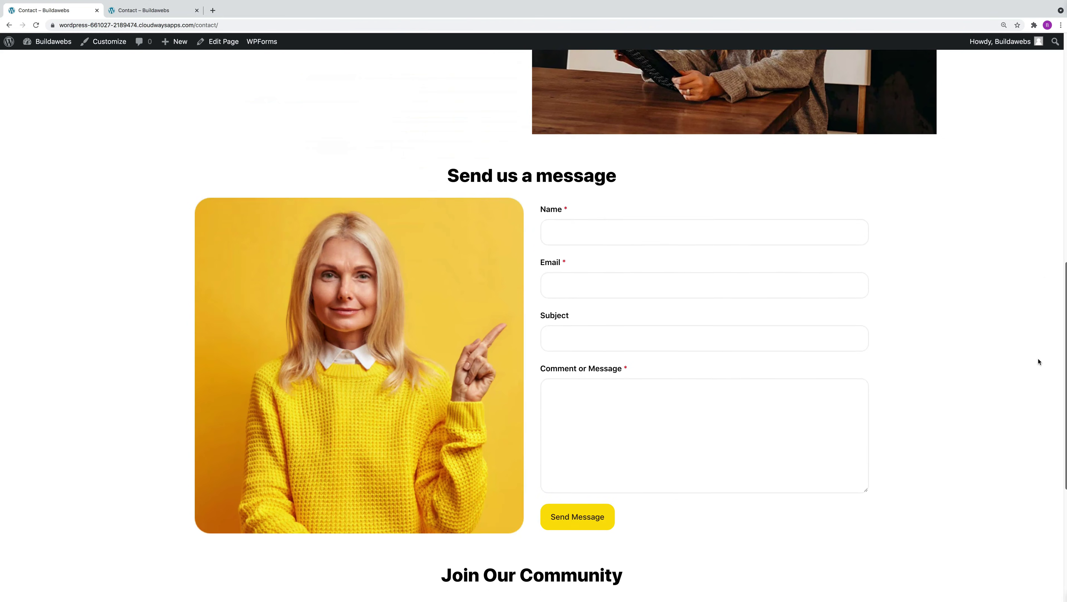
pyautogui.scroll(17, 1029, 425)
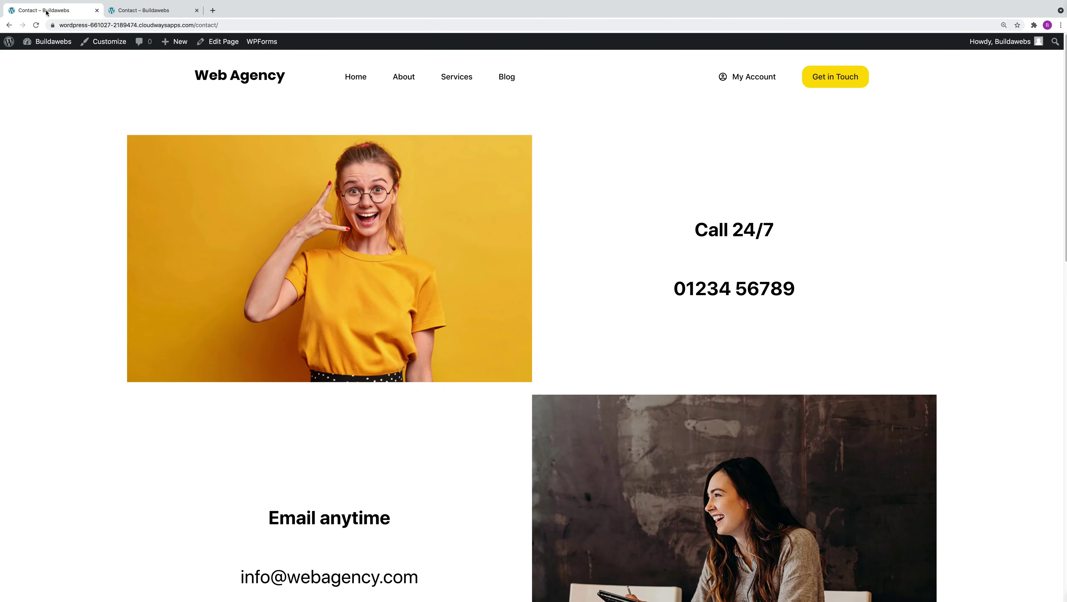
# Add the Contact page to the Main Menu after Blog and save the menu.
pyautogui.moveTo(9, 41)
pyautogui.click(38, 58)
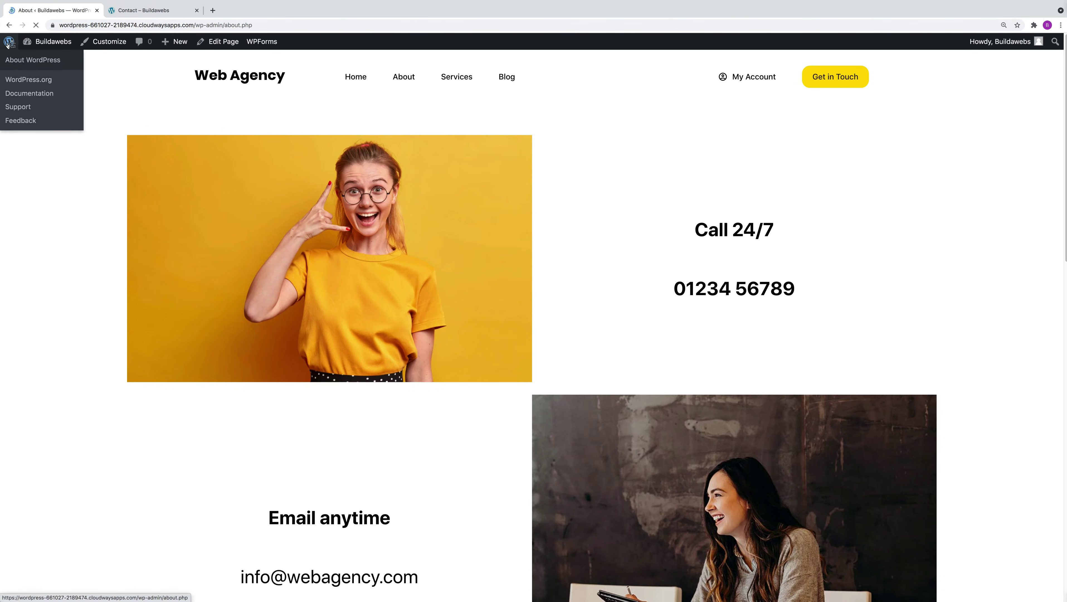
pyautogui.moveTo(46, 200)
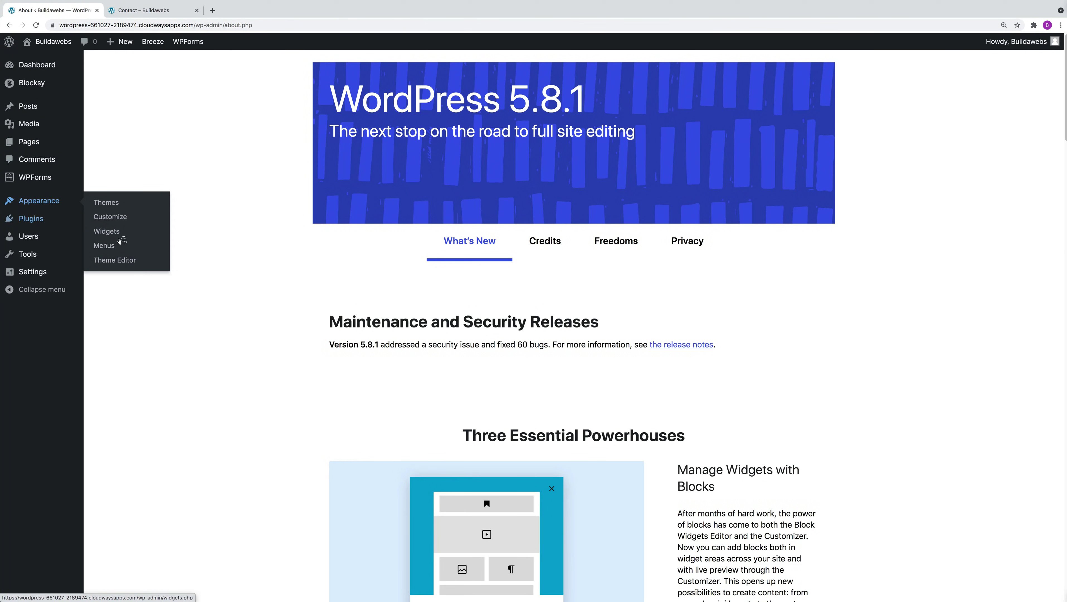
pyautogui.click(112, 246)
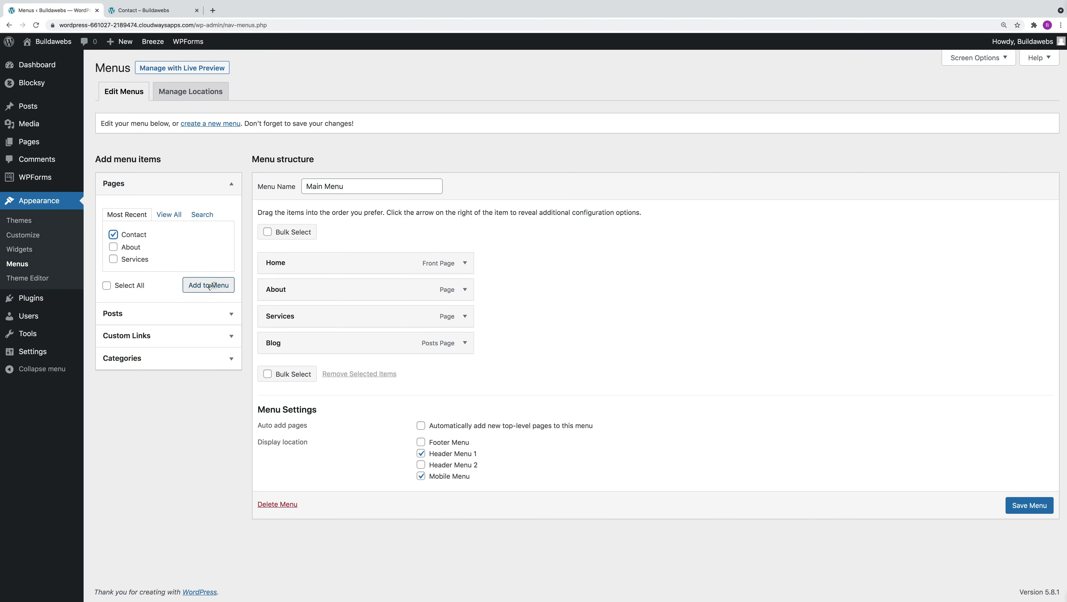
pyautogui.click(211, 286)
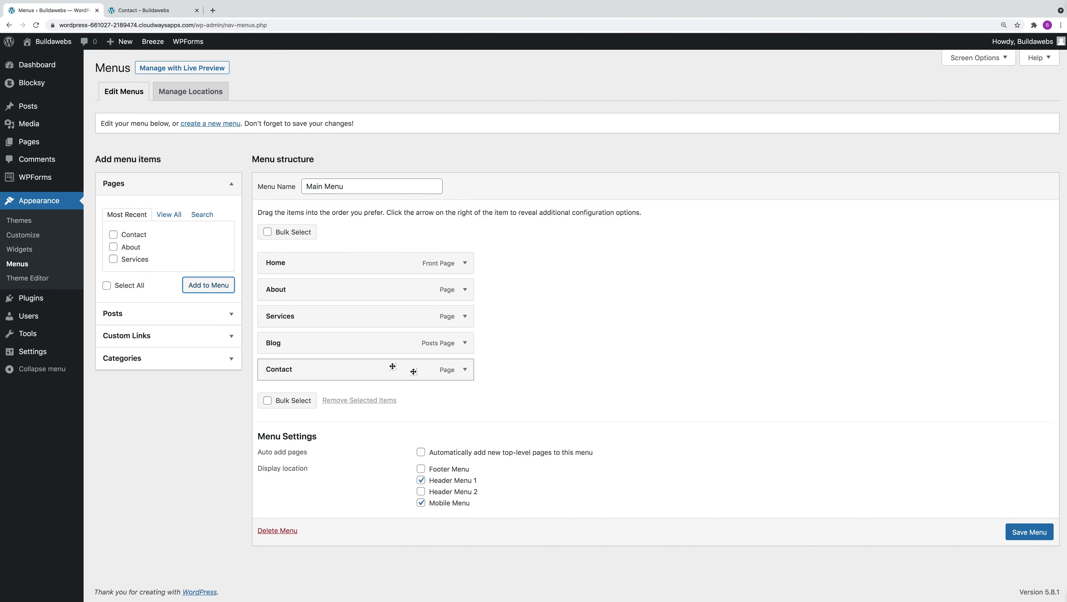
pyautogui.moveTo(355, 371)
pyautogui.mouseDown()
pyautogui.moveTo(355, 340)
pyautogui.moveTo(347, 371)
pyautogui.mouseUp()
pyautogui.click(1023, 538)
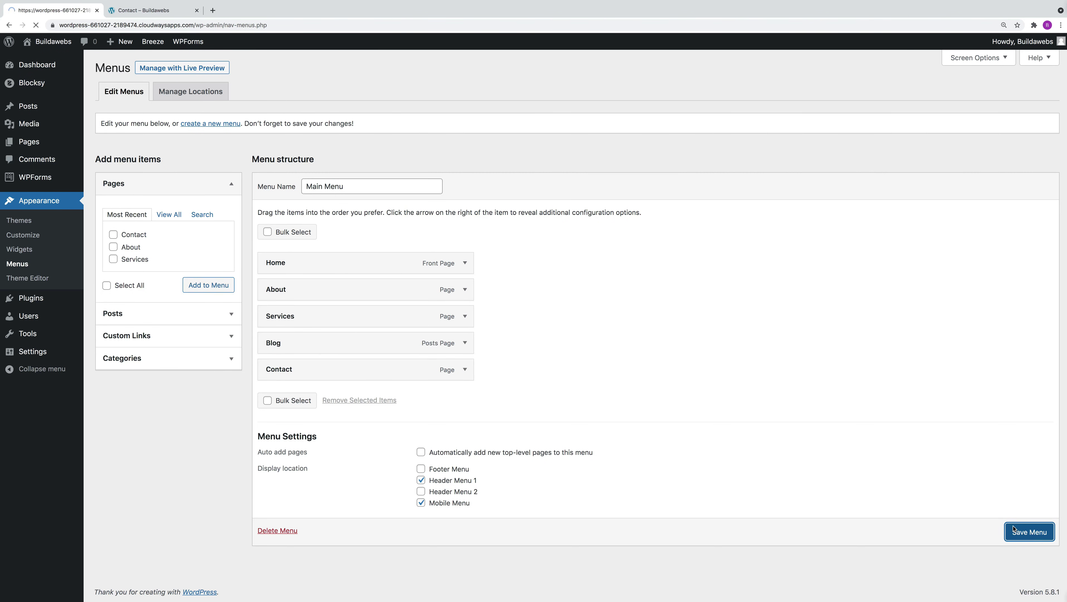
pyautogui.click(65, 42)
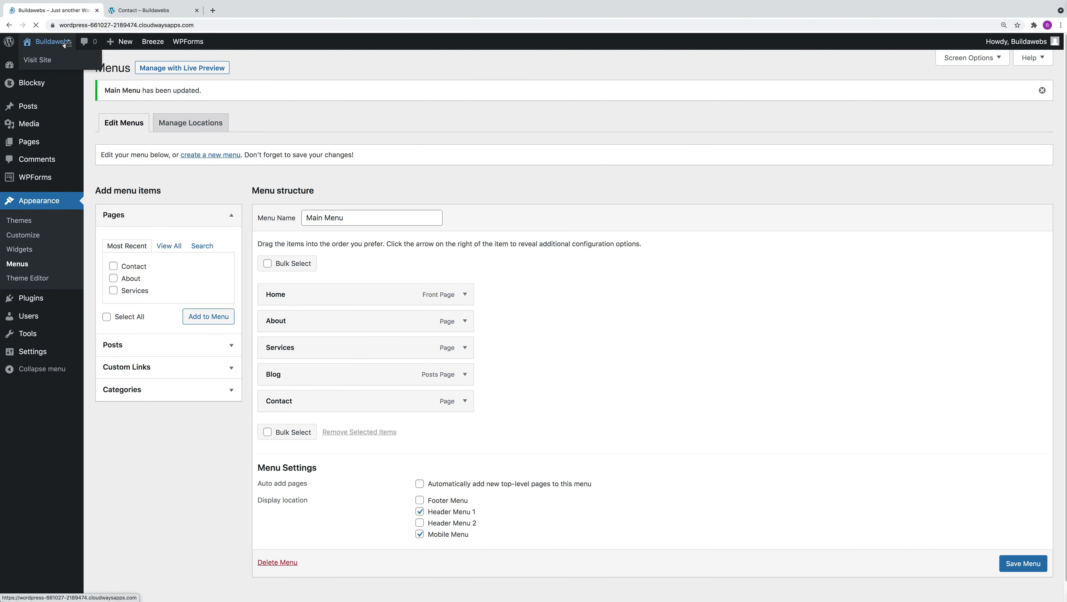
# Confirm Contact in the site's header navigation, then open the admin's All Pages list.
pyautogui.click(564, 80)
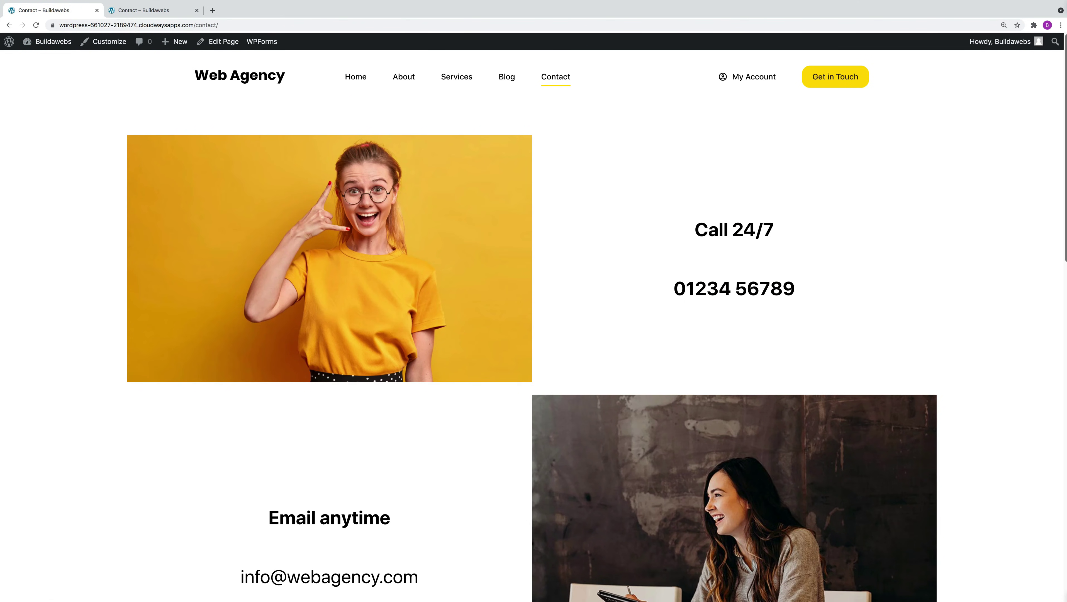
pyautogui.scroll(-8, 1064, 301)
pyautogui.scroll(-4, 1049, 397)
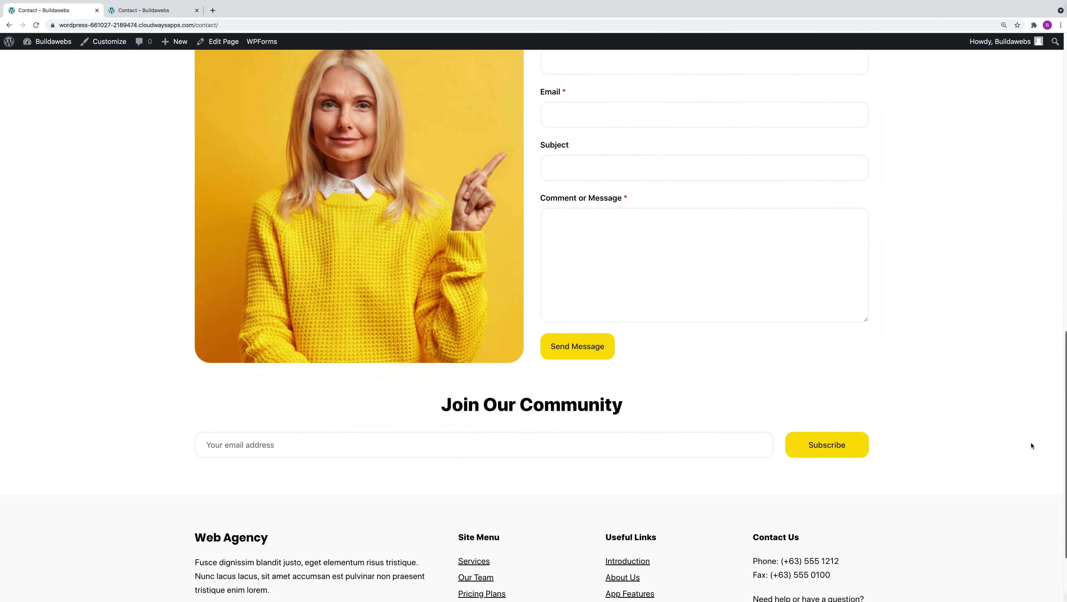
pyautogui.press('super+w')
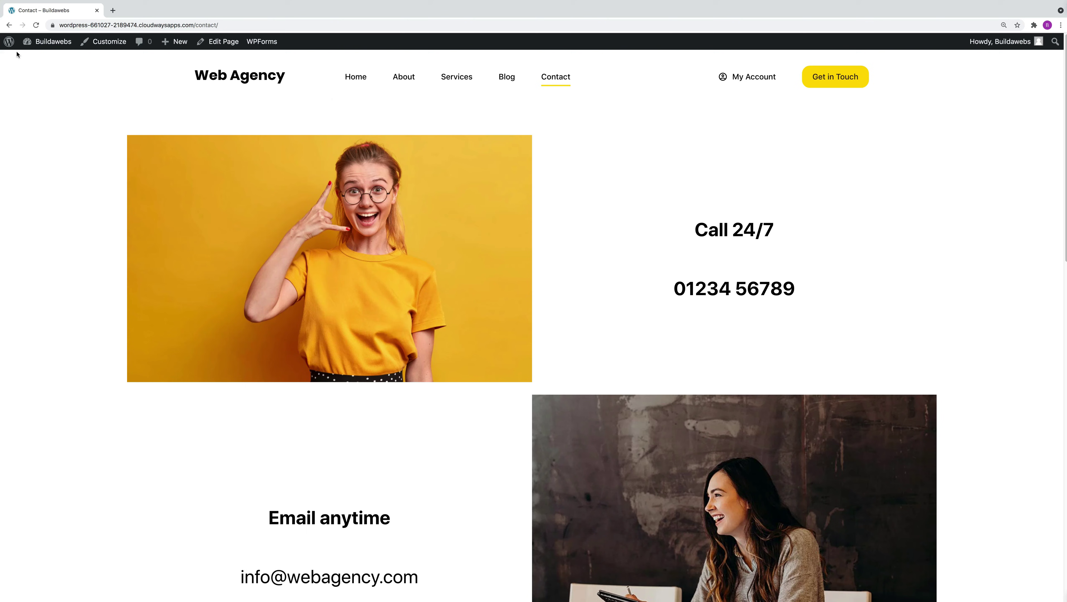
pyautogui.click(9, 42)
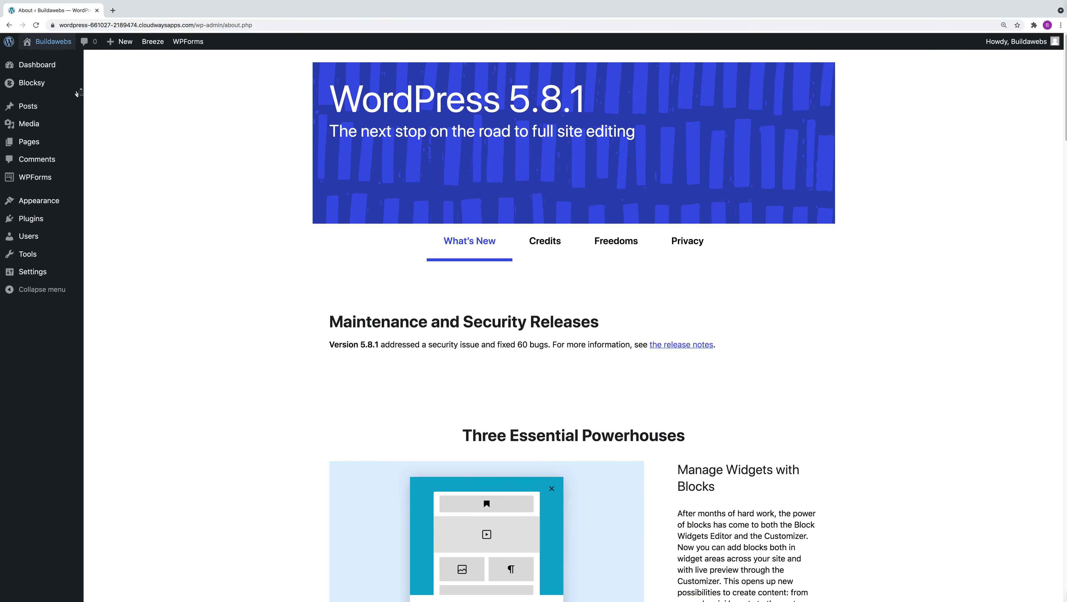
pyautogui.click(42, 141)
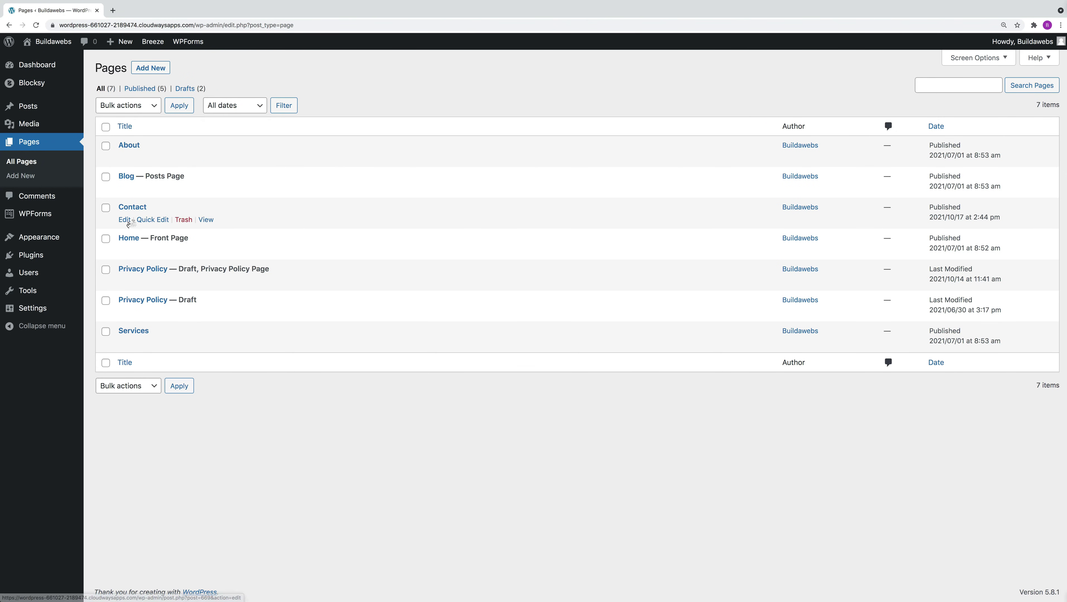
# Retitle the Contact page 'Contact us', update it, then switch it back to draft.
pyautogui.click(125, 220)
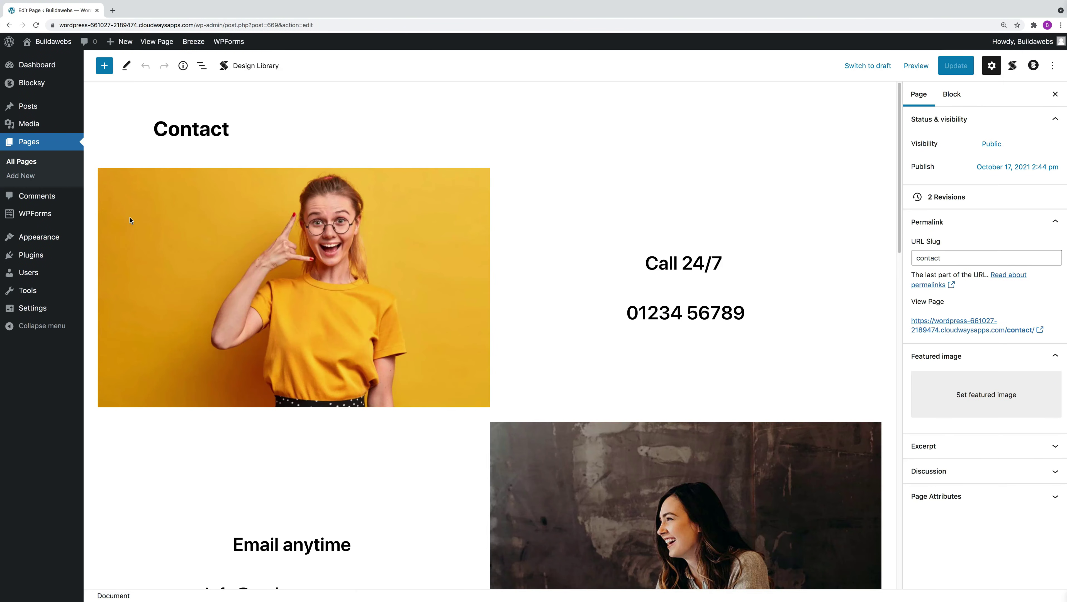
pyautogui.click(248, 129)
pyautogui.write('s')
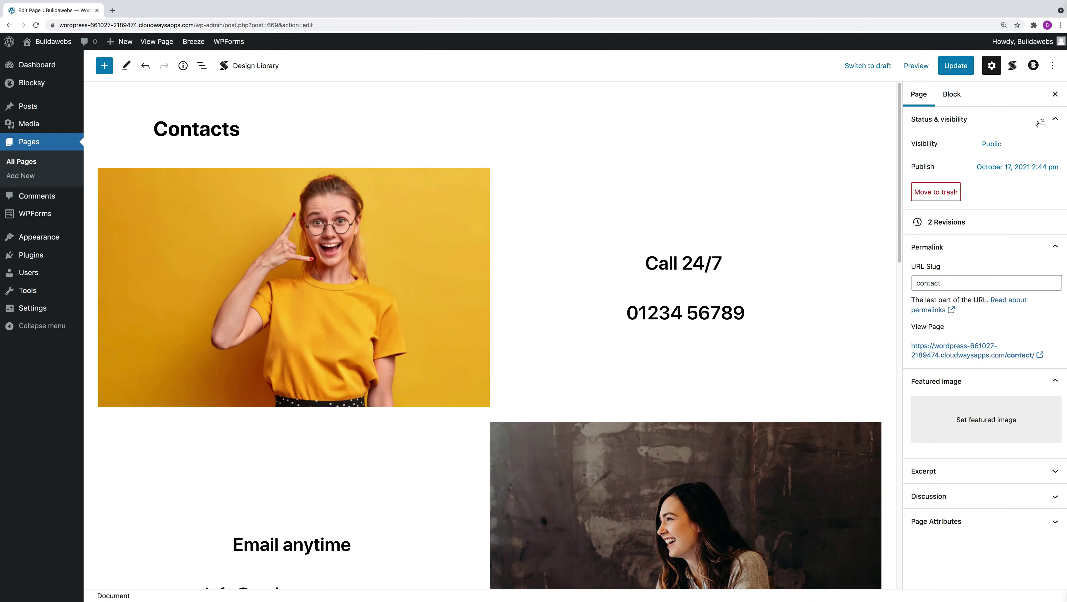
pyautogui.click(960, 69)
pyautogui.click(954, 69)
pyautogui.press('BackSpace')
pyautogui.write('us')
pyautogui.click(953, 68)
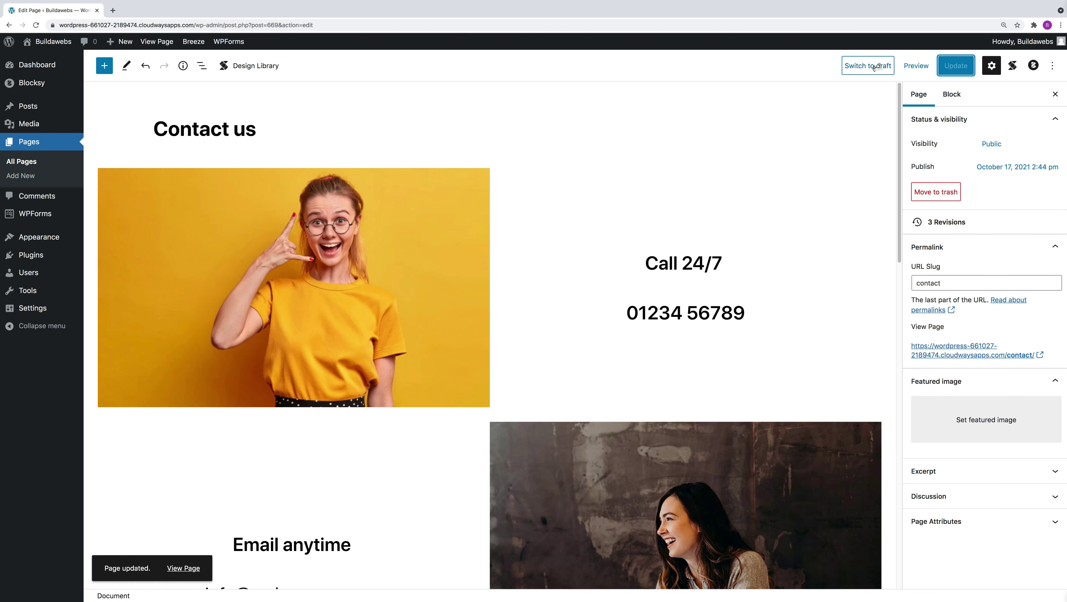
pyautogui.click(871, 66)
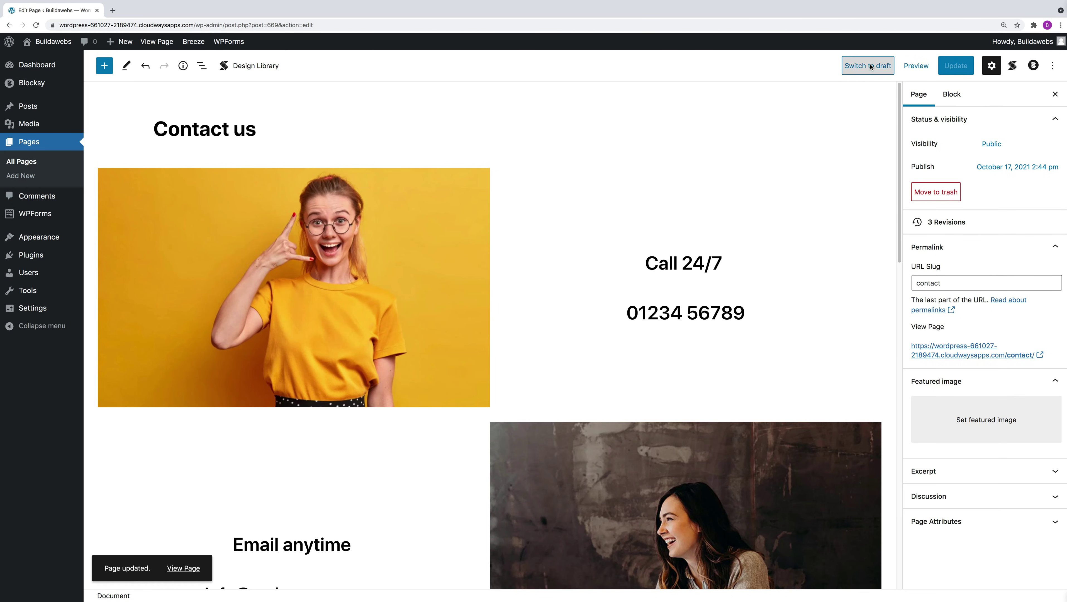
pyautogui.click(607, 72)
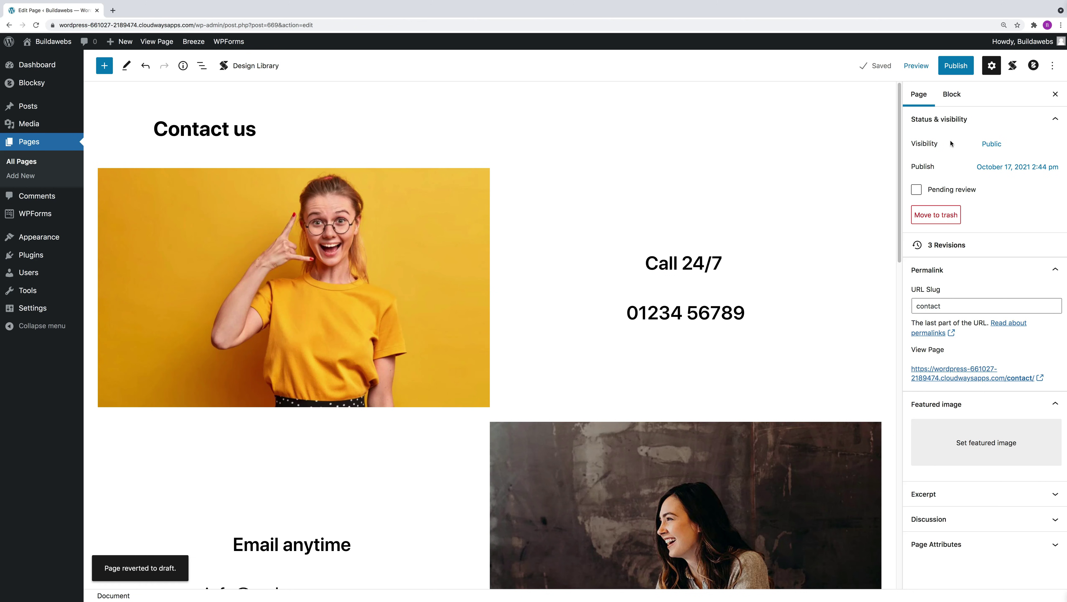
# Quick Edit the drafted page back to title 'Contact' with status Published.
pyautogui.click(43, 139)
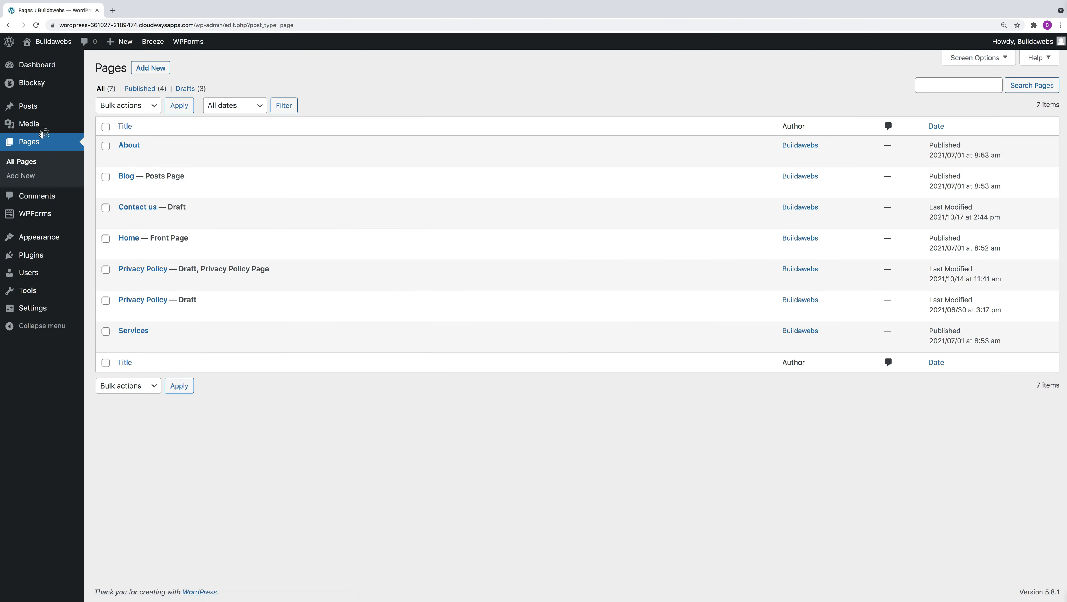
pyautogui.click(185, 88)
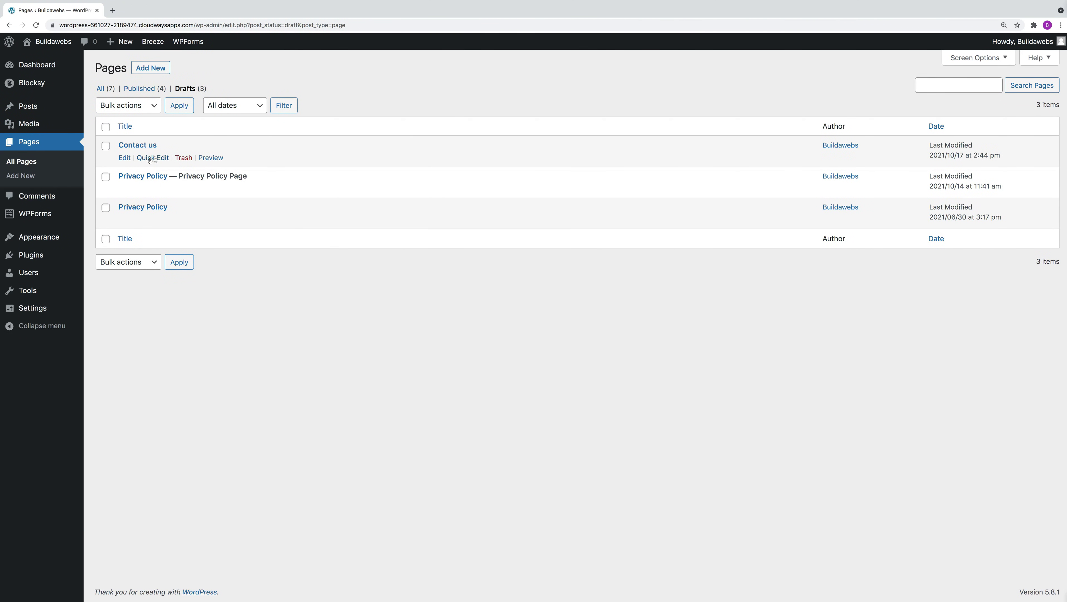
pyautogui.click(152, 158)
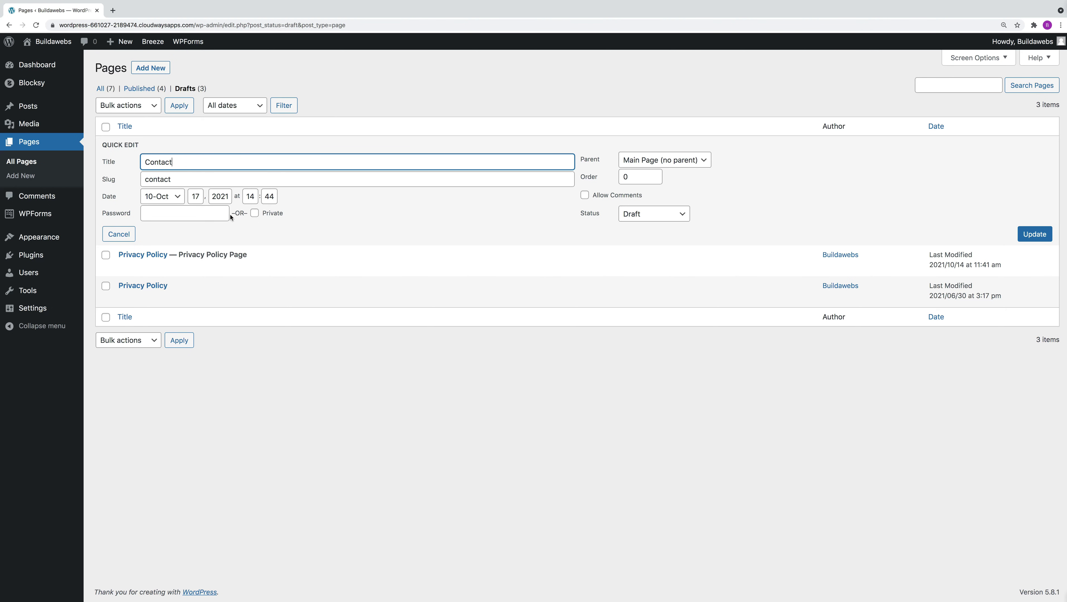
pyautogui.click(652, 218)
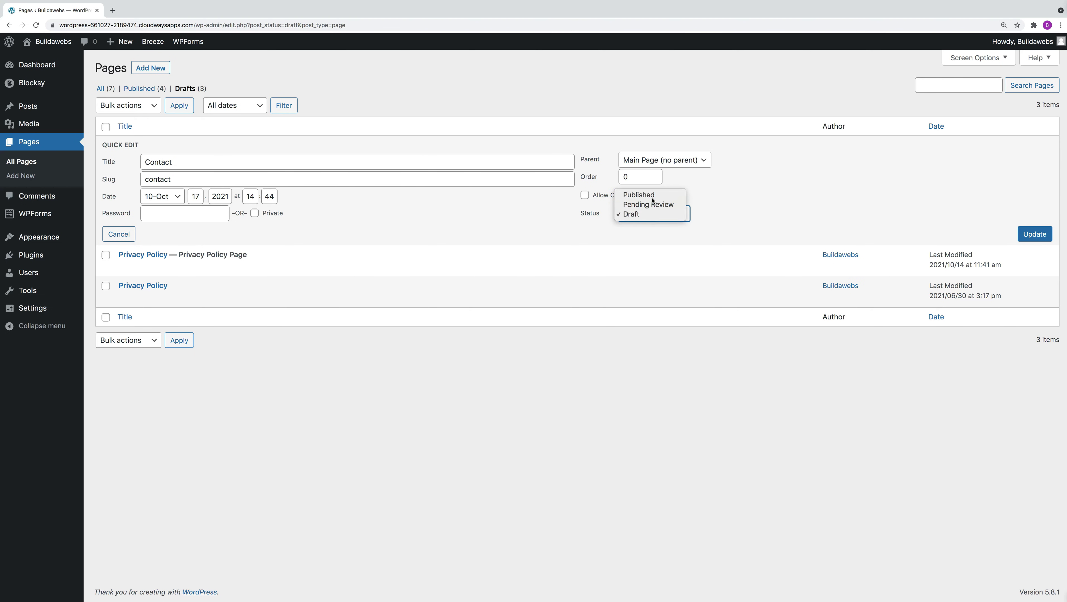
pyautogui.click(638, 194)
pyautogui.click(1034, 234)
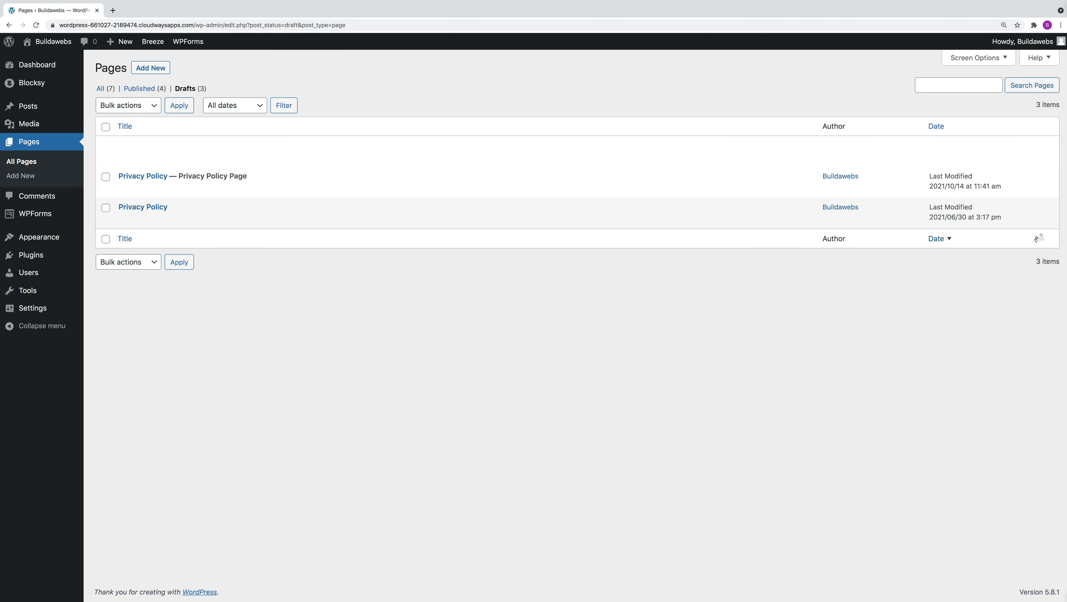
pyautogui.click(54, 142)
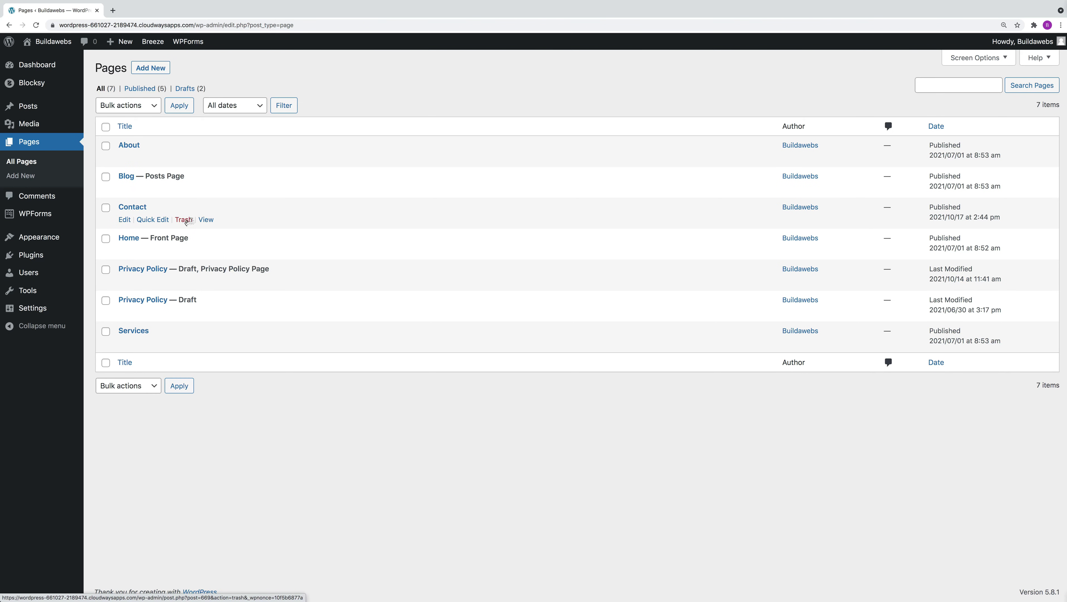
# Move the Contact page to the Trash, then restore it.
pyautogui.click(184, 219)
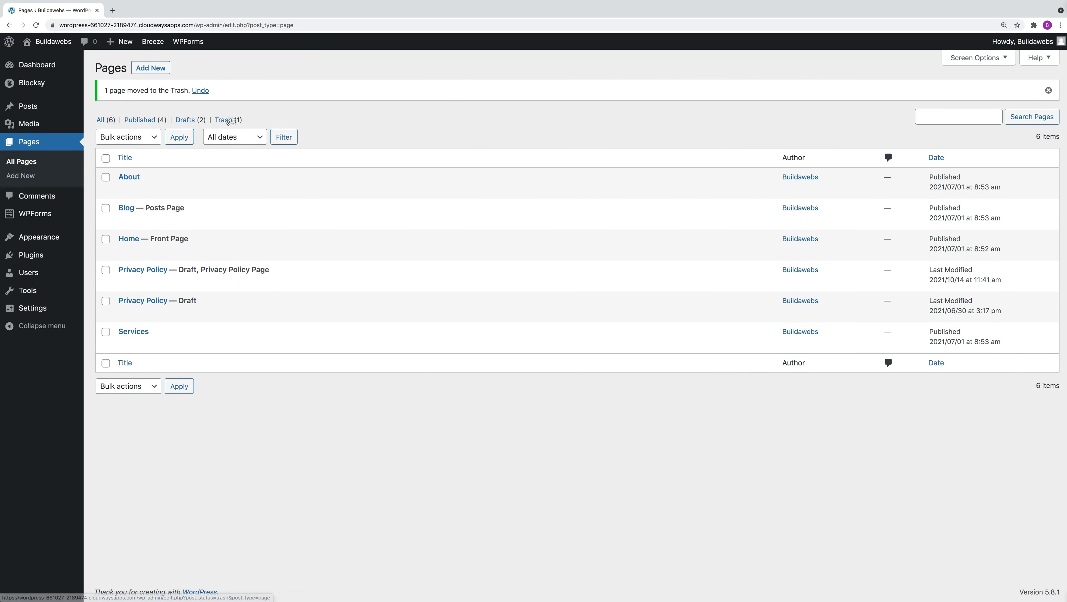
pyautogui.click(225, 120)
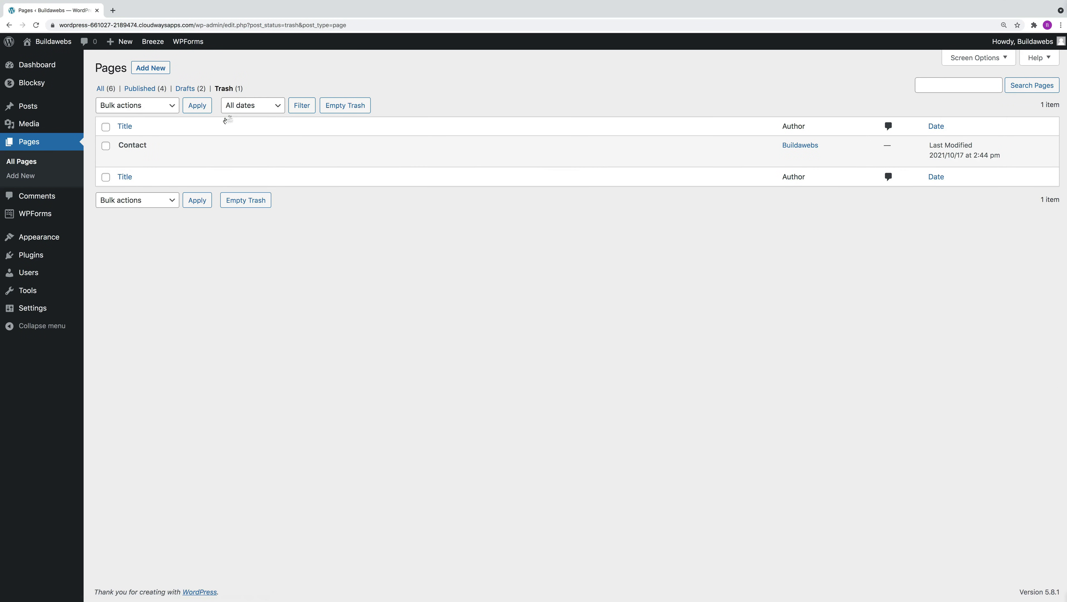
pyautogui.moveTo(149, 155)
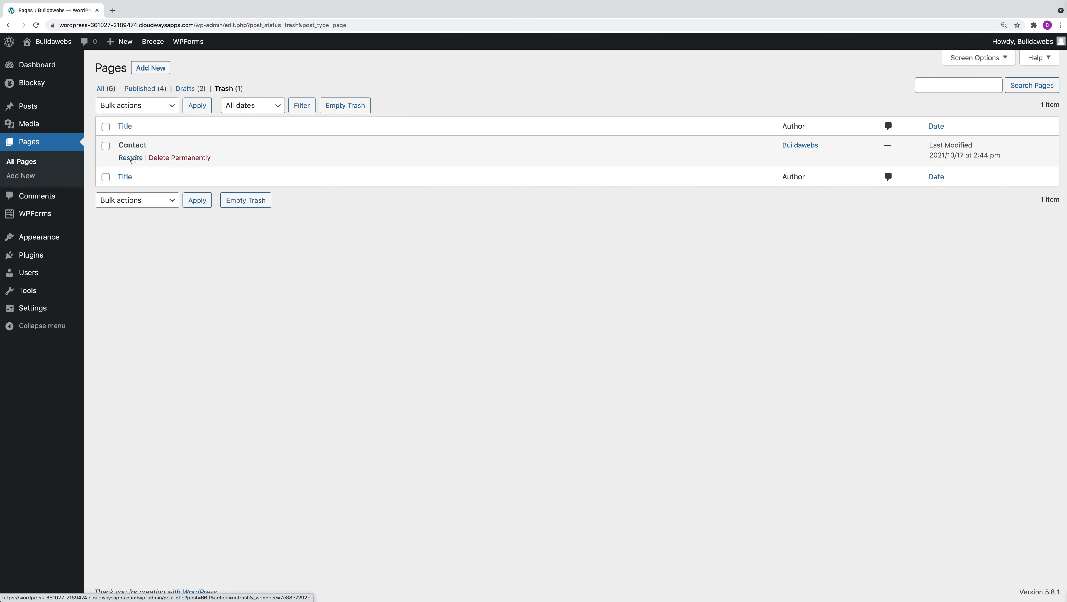
pyautogui.click(131, 158)
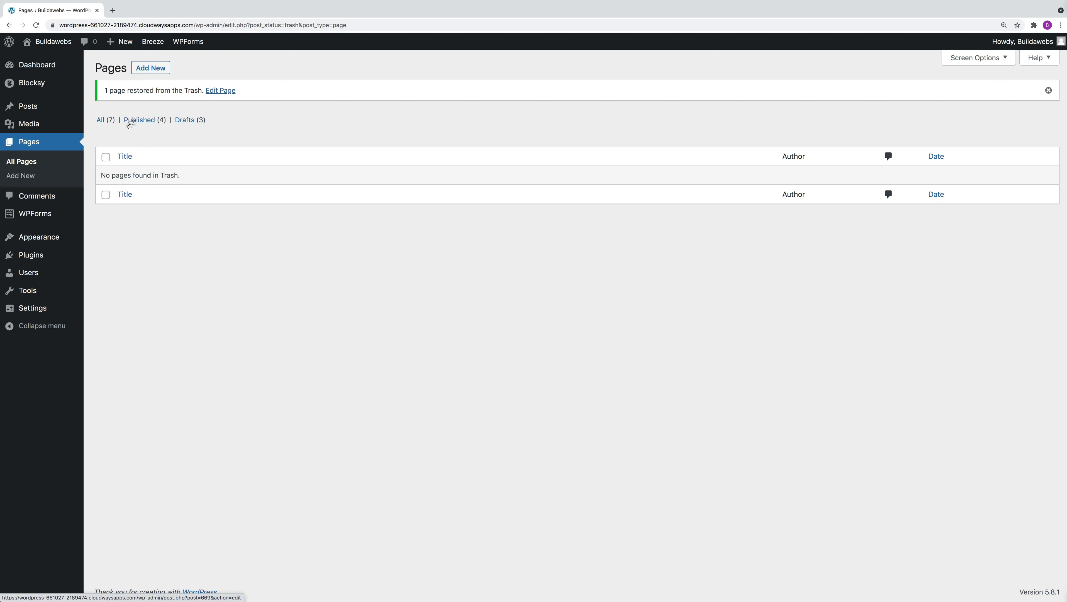
pyautogui.click(101, 121)
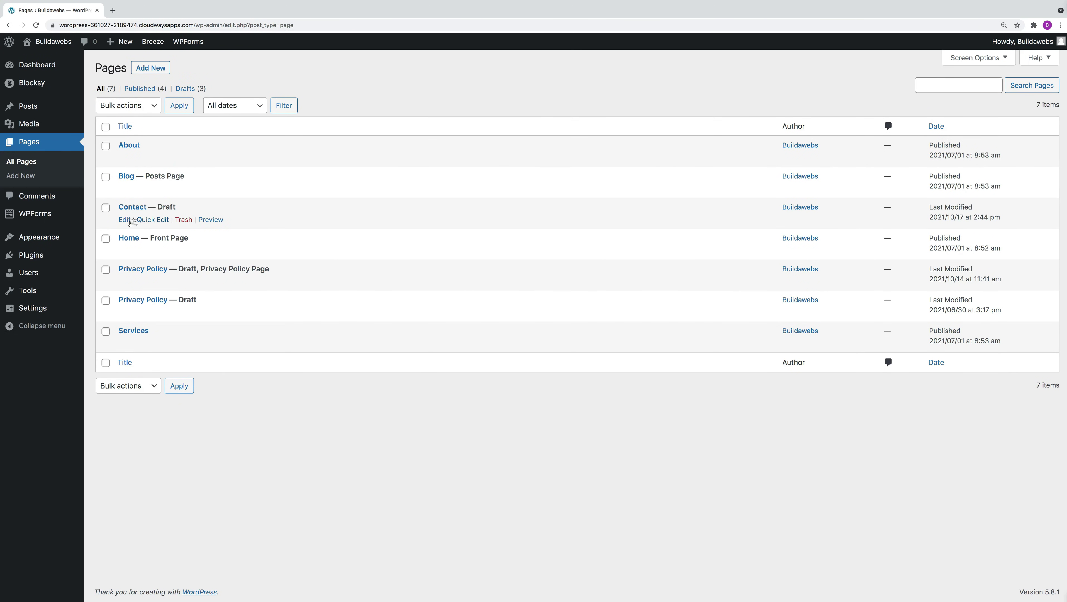
# Set the restored Contact page to Published via Quick Edit and view the live homepage.
pyautogui.click(146, 219)
pyautogui.click(652, 280)
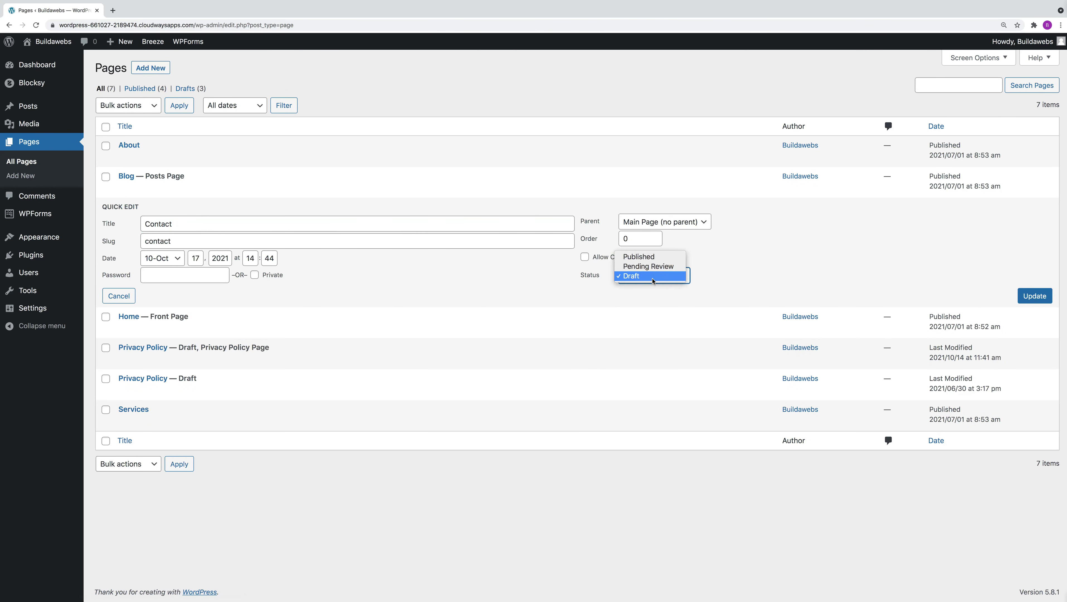
pyautogui.click(660, 257)
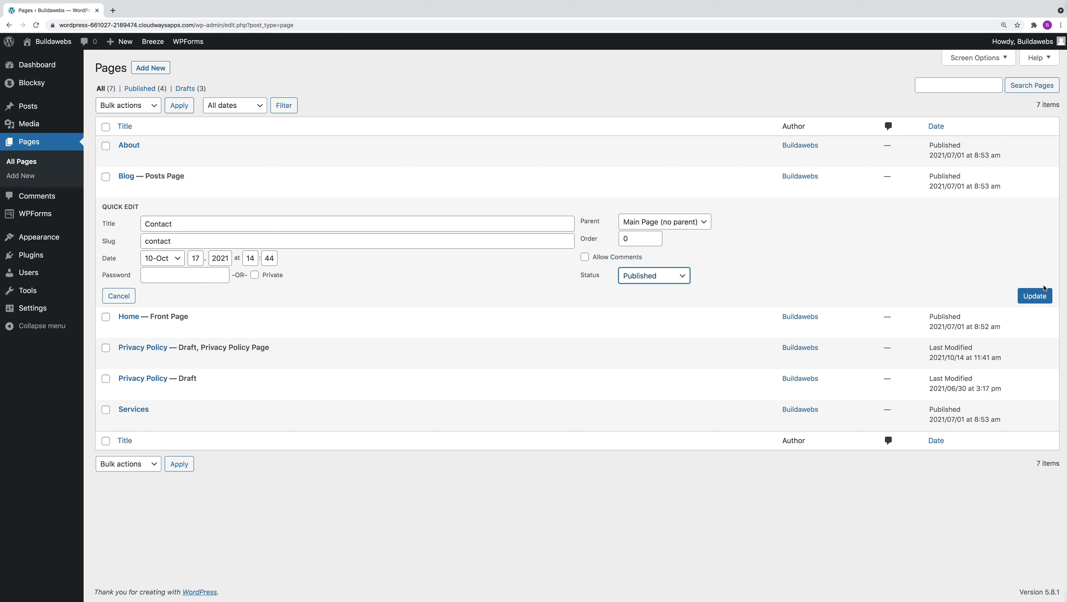
pyautogui.click(1037, 294)
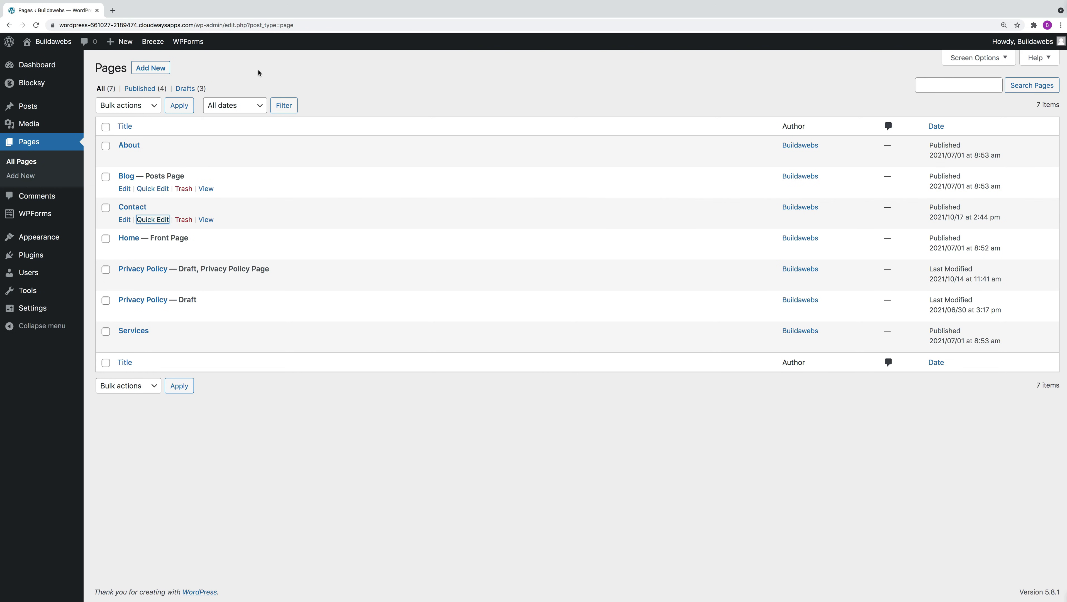
pyautogui.click(59, 42)
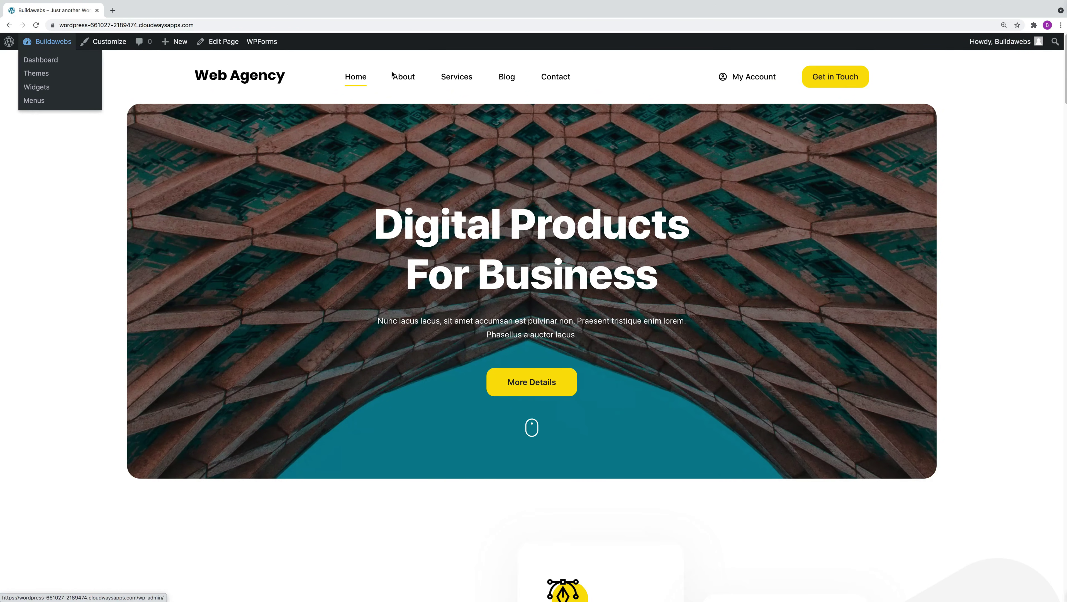
# Open Contact from the live site menu and scroll through its call and email sections.
pyautogui.click(556, 78)
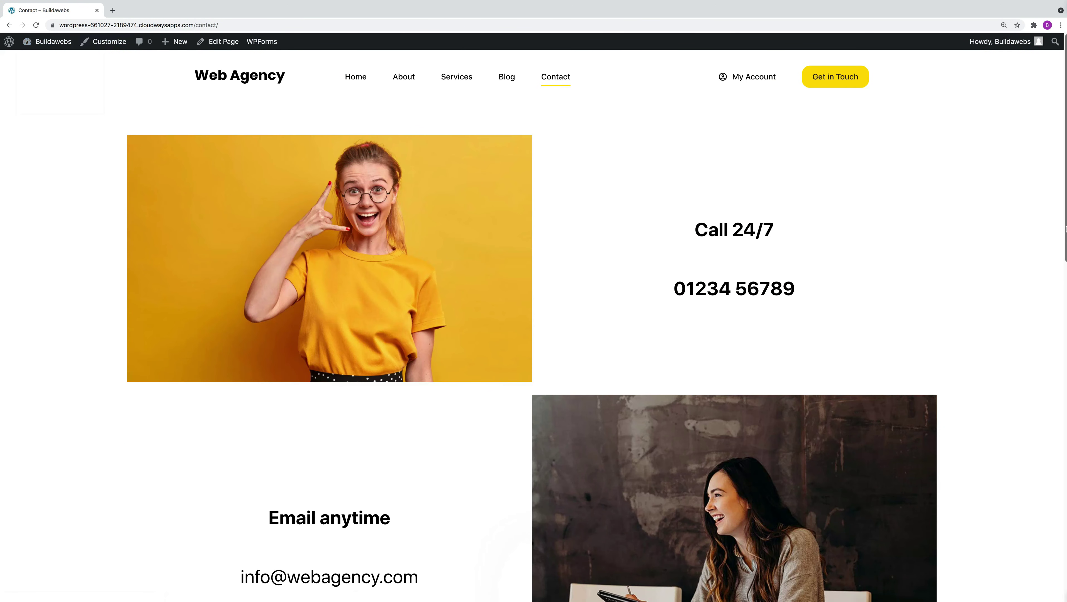
pyautogui.scroll(-15, 1043, 341)
pyautogui.scroll(5, 1025, 358)
pyautogui.scroll(10, 1025, 358)
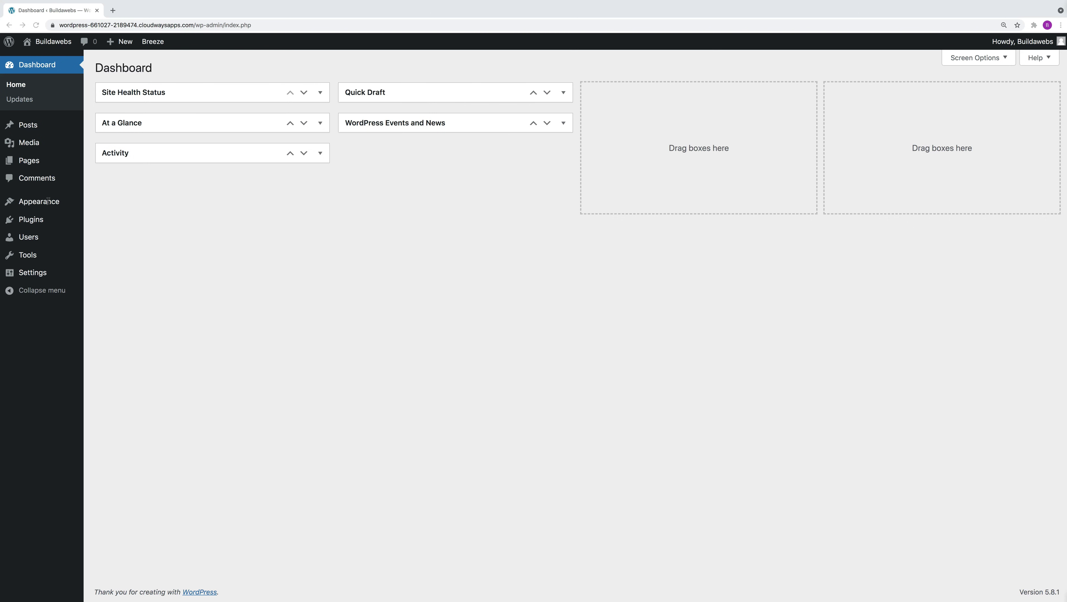
# Find 'blocksy' among new themes, install and activate Blocksy, then add the Blocksy Companion plugin.
pyautogui.moveTo(48, 201)
pyautogui.click(106, 202)
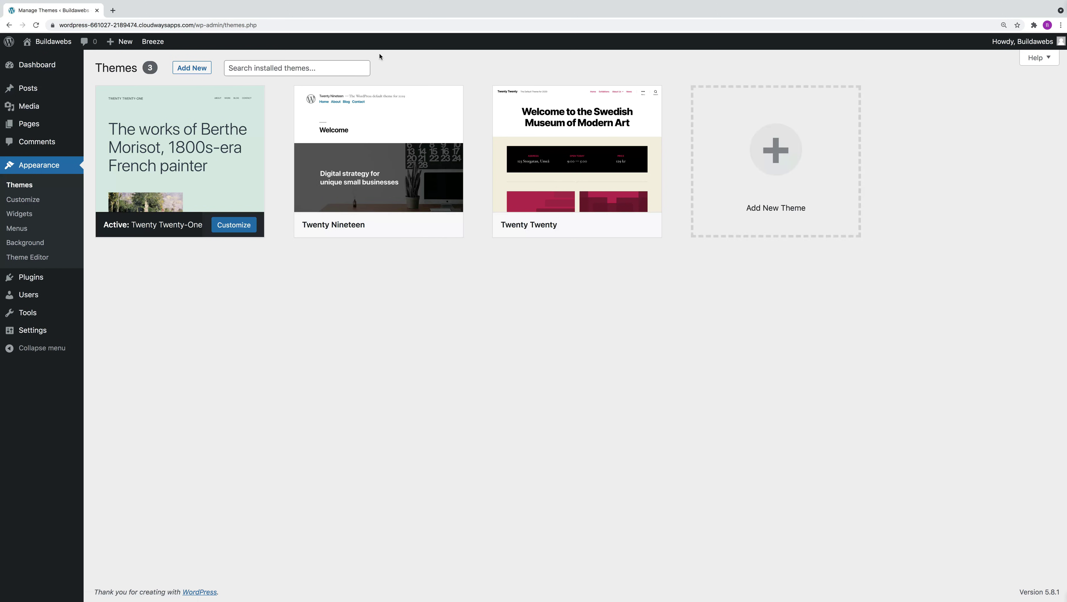
pyautogui.click(199, 68)
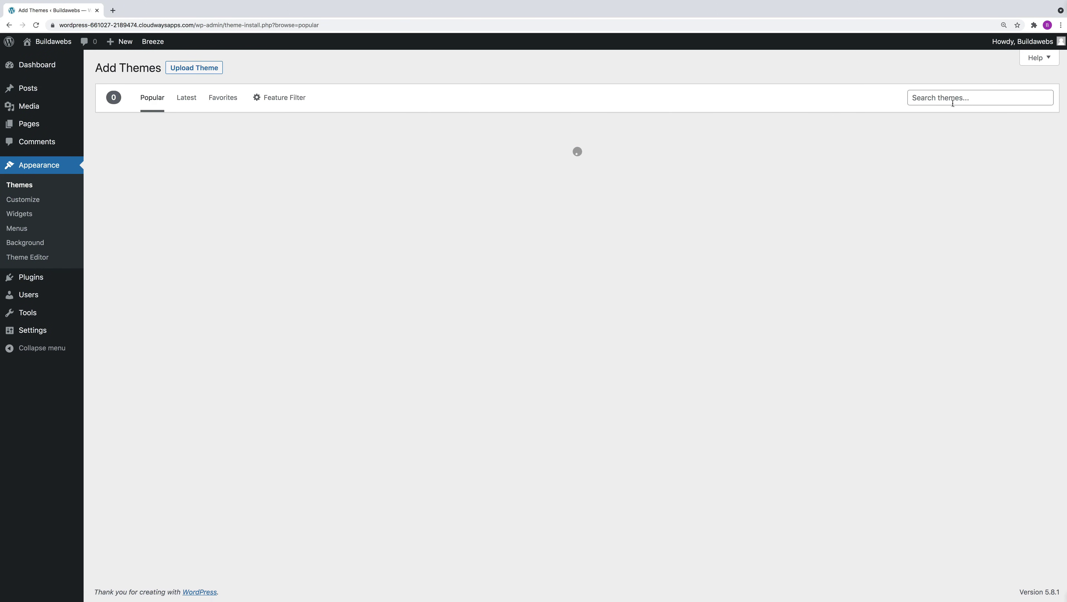
pyautogui.click(952, 101)
pyautogui.write('blocksy')
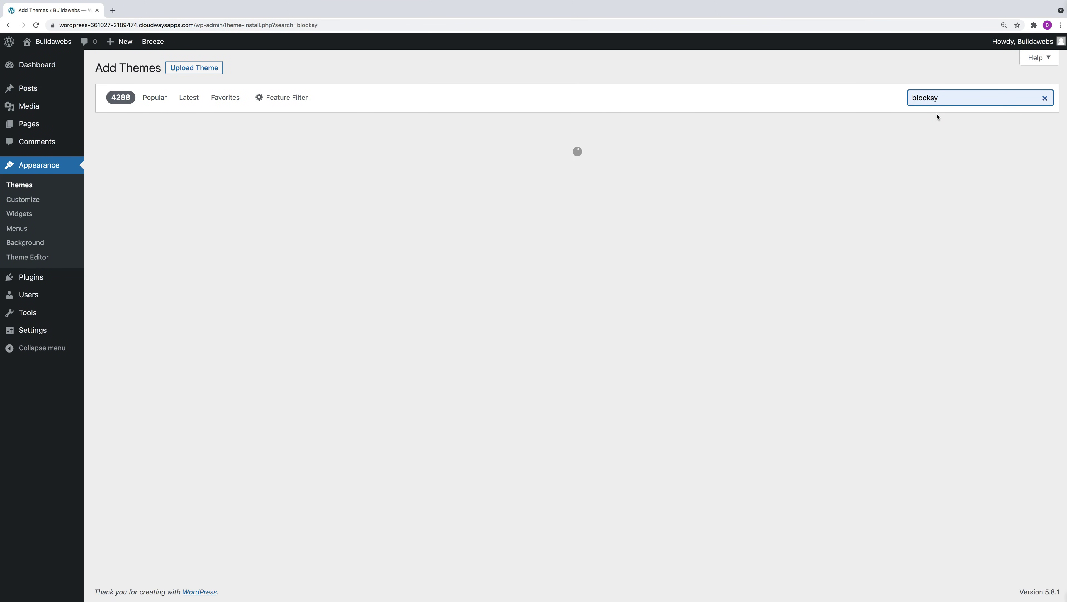
pyautogui.moveTo(220, 180)
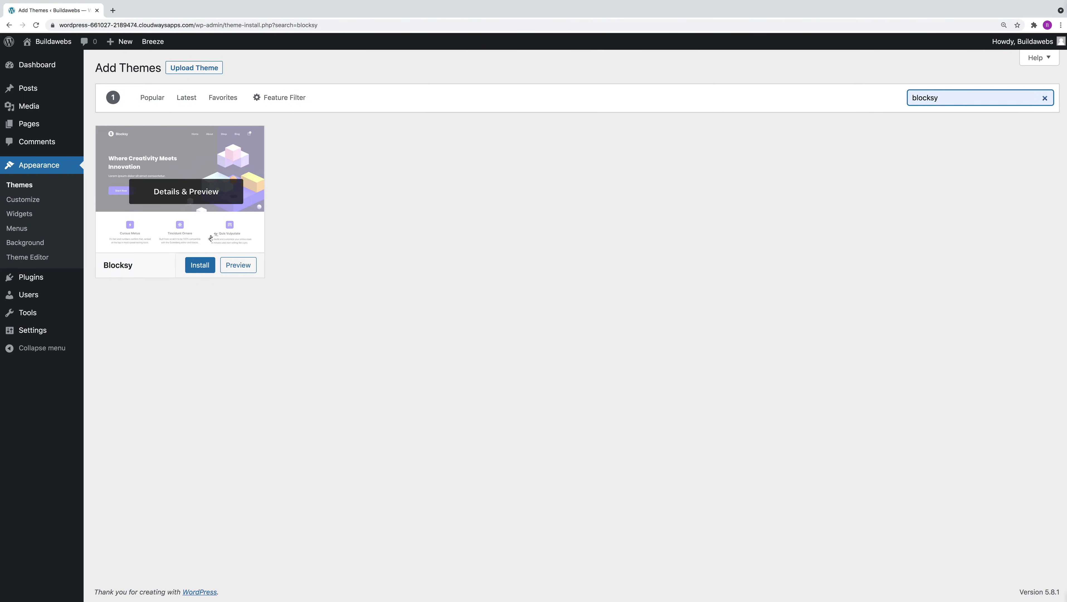
pyautogui.click(203, 266)
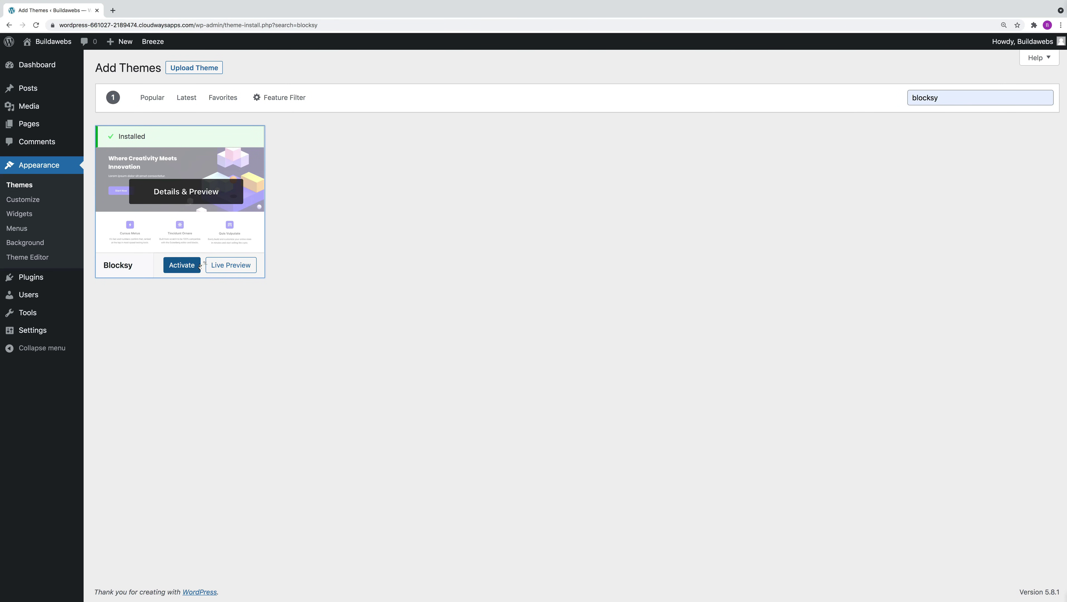
pyautogui.click(182, 265)
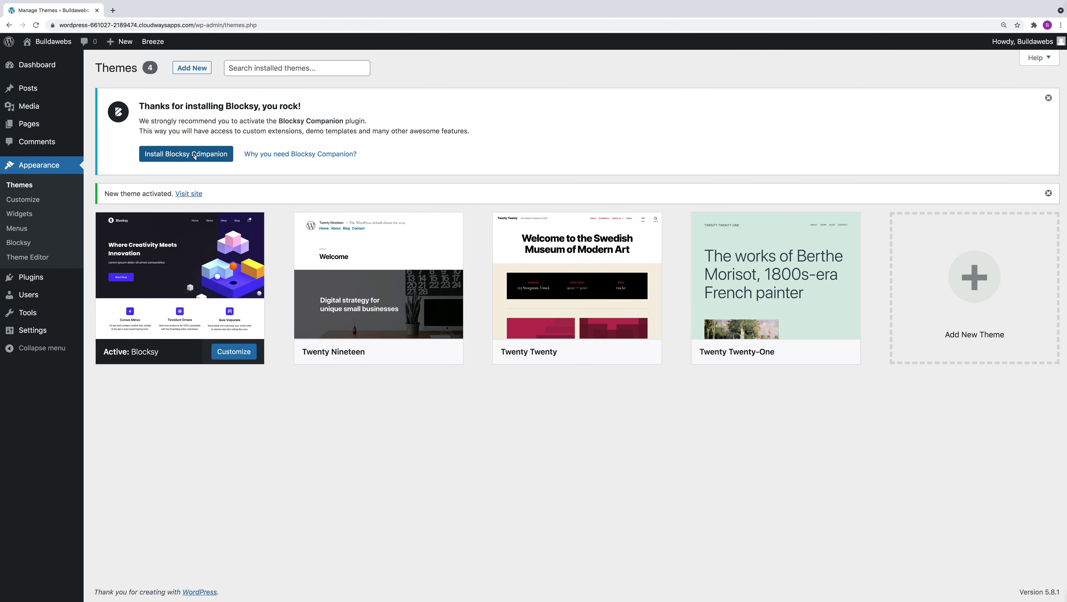
pyautogui.click(195, 154)
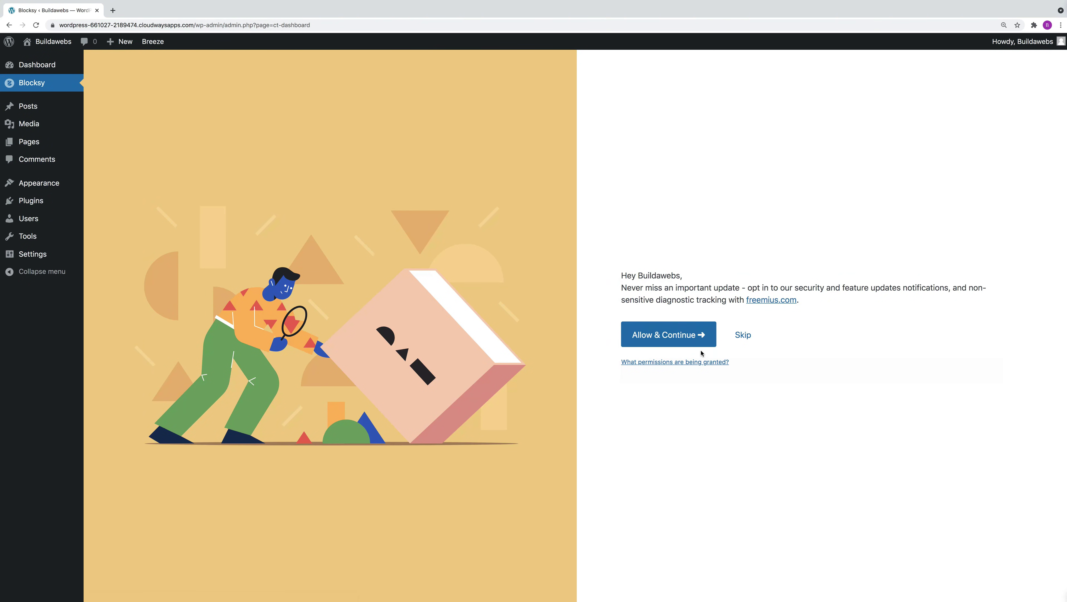
# Skip the opt-in and import the Web Agency starter site with its WPForms and Stackable plugins.
pyautogui.click(743, 335)
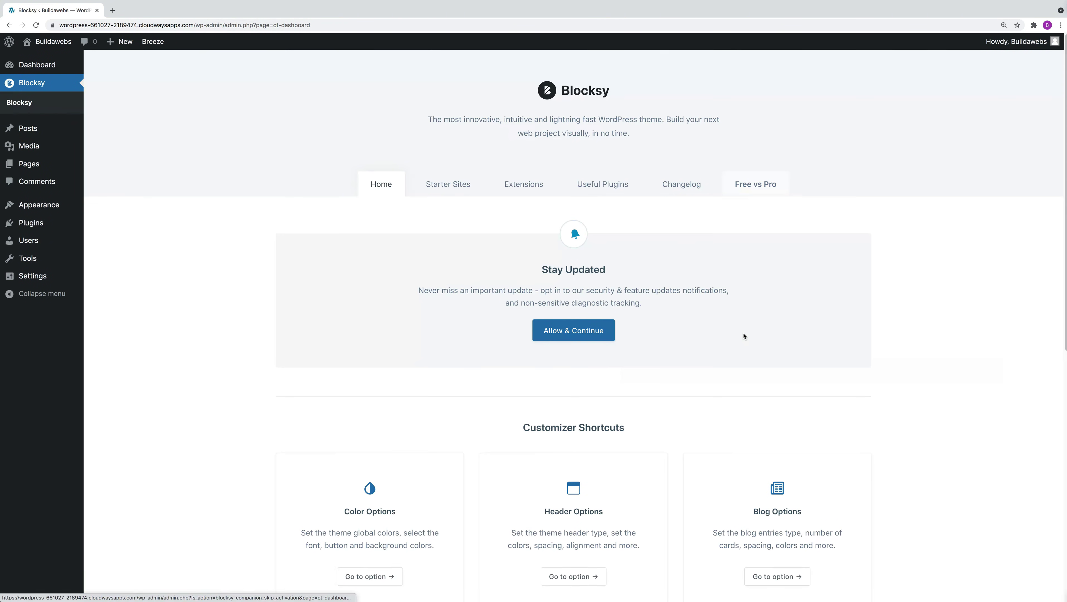
pyautogui.click(448, 185)
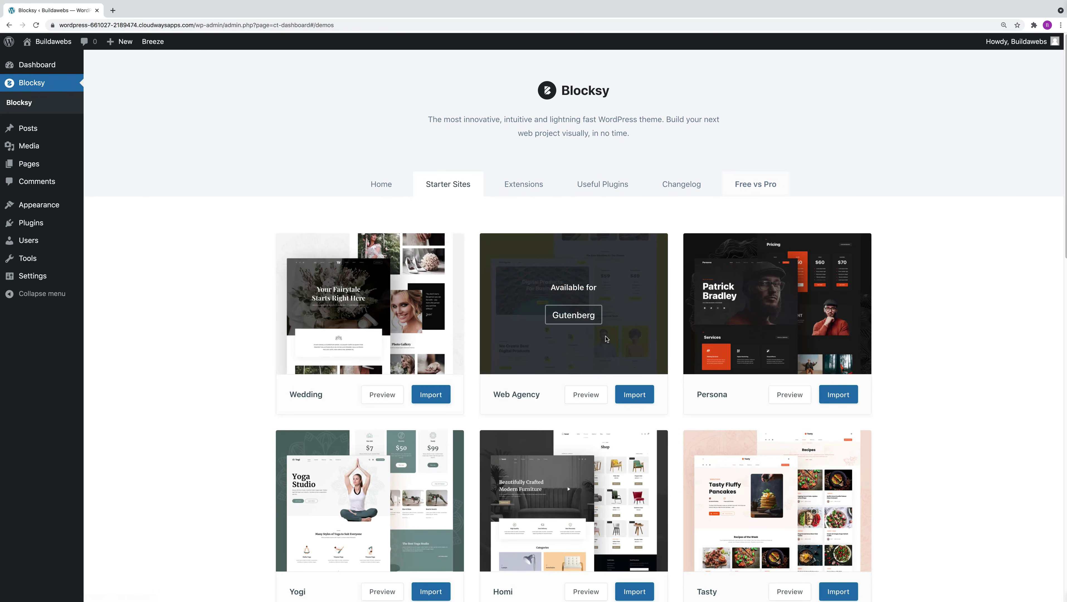
pyautogui.click(634, 396)
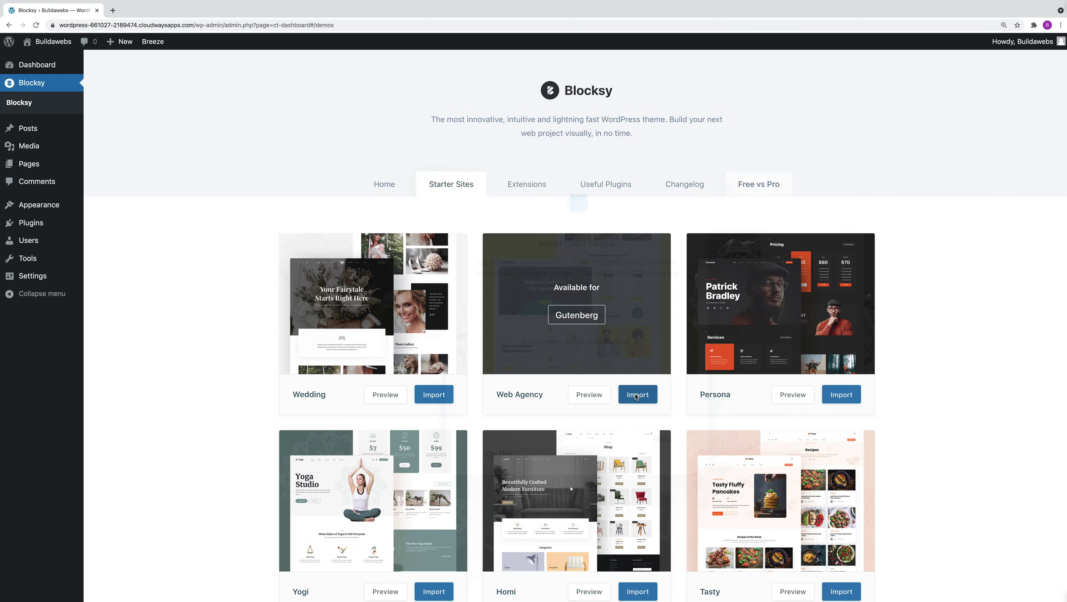
pyautogui.click(668, 442)
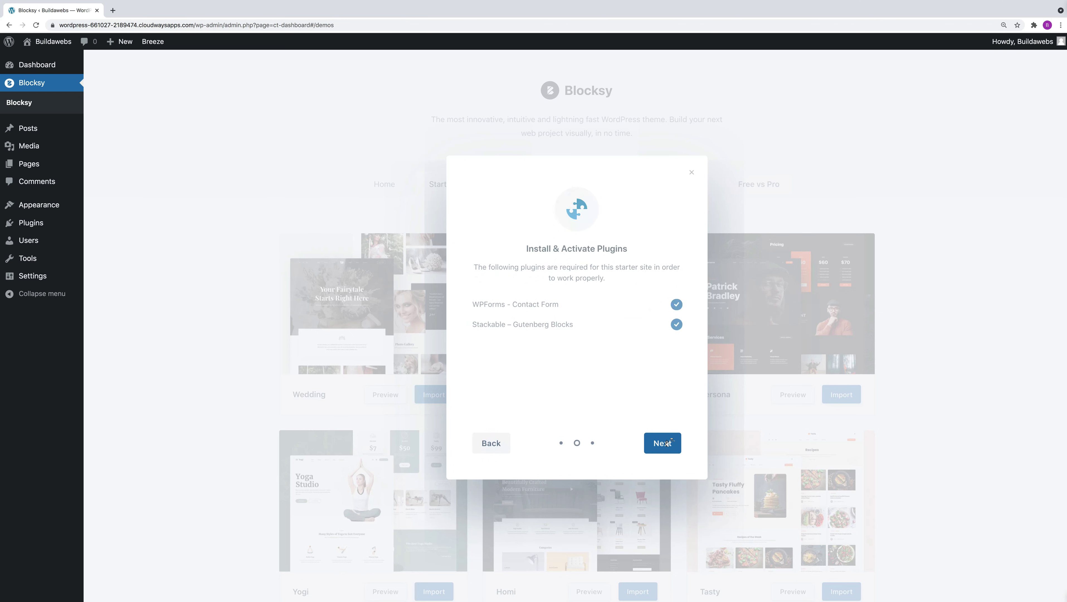
pyautogui.click(668, 443)
pyautogui.click(666, 443)
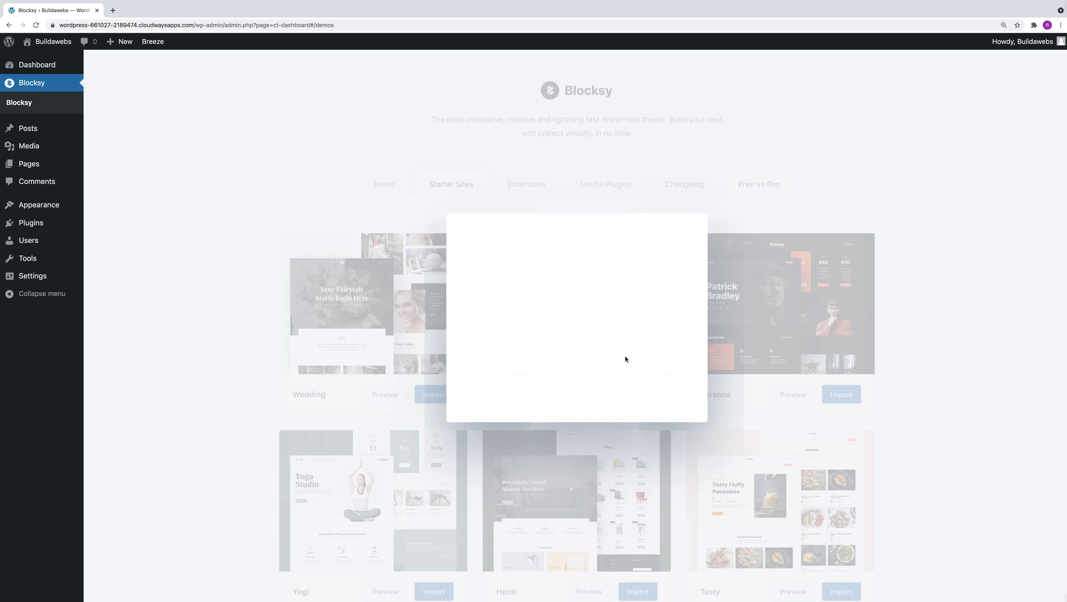
pyautogui.click(239, 255)
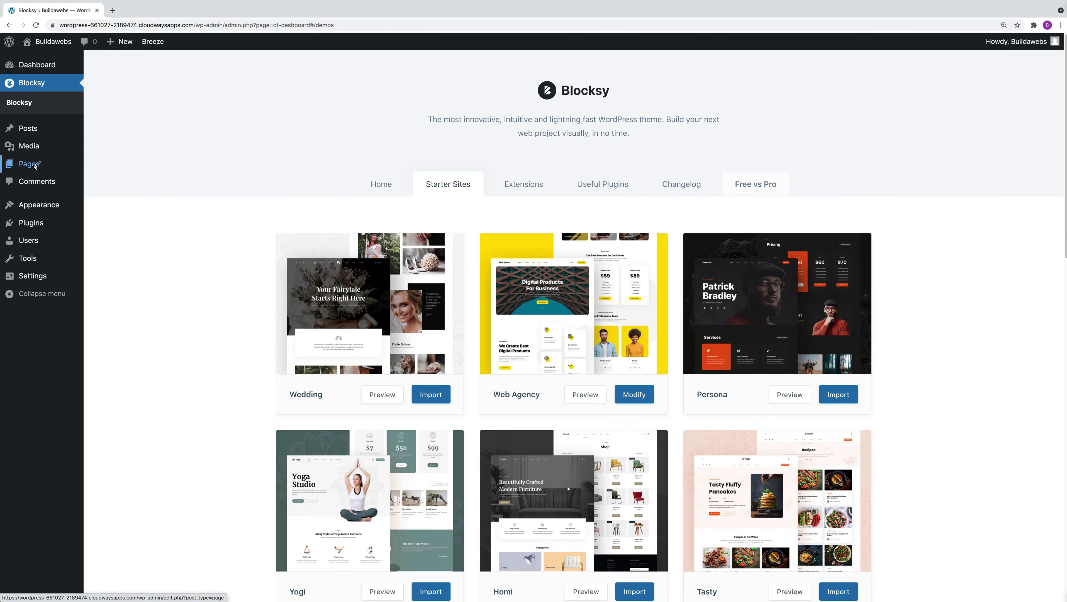
# Trash the Contact page, delete it permanently from Trash, then view the live homepage.
pyautogui.moveTo(36, 166)
pyautogui.click(98, 162)
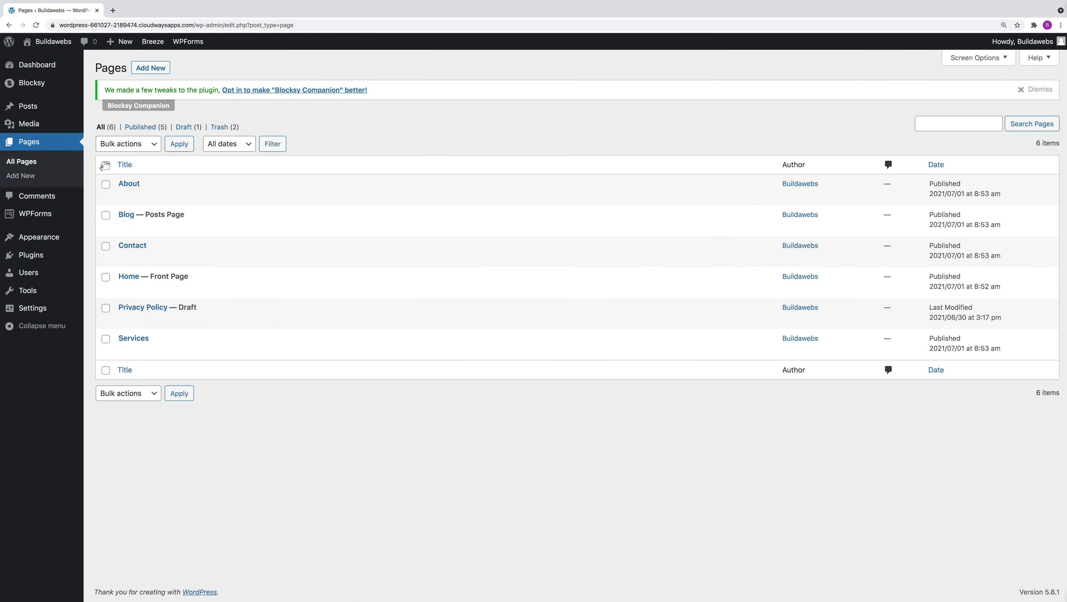
pyautogui.moveTo(151, 257)
pyautogui.click(184, 258)
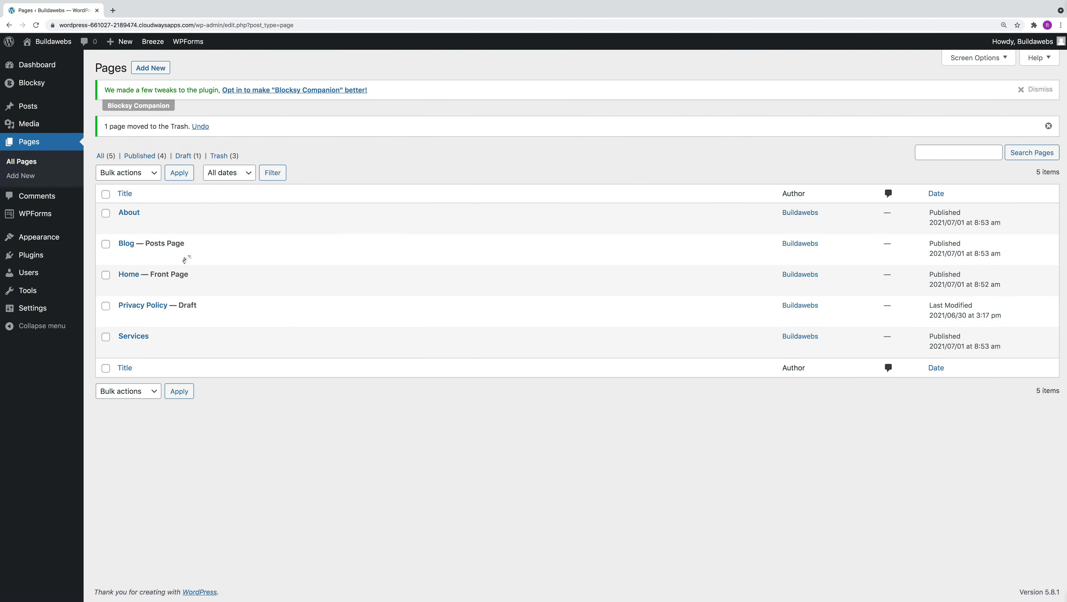
pyautogui.click(219, 155)
pyautogui.moveTo(143, 185)
pyautogui.click(171, 197)
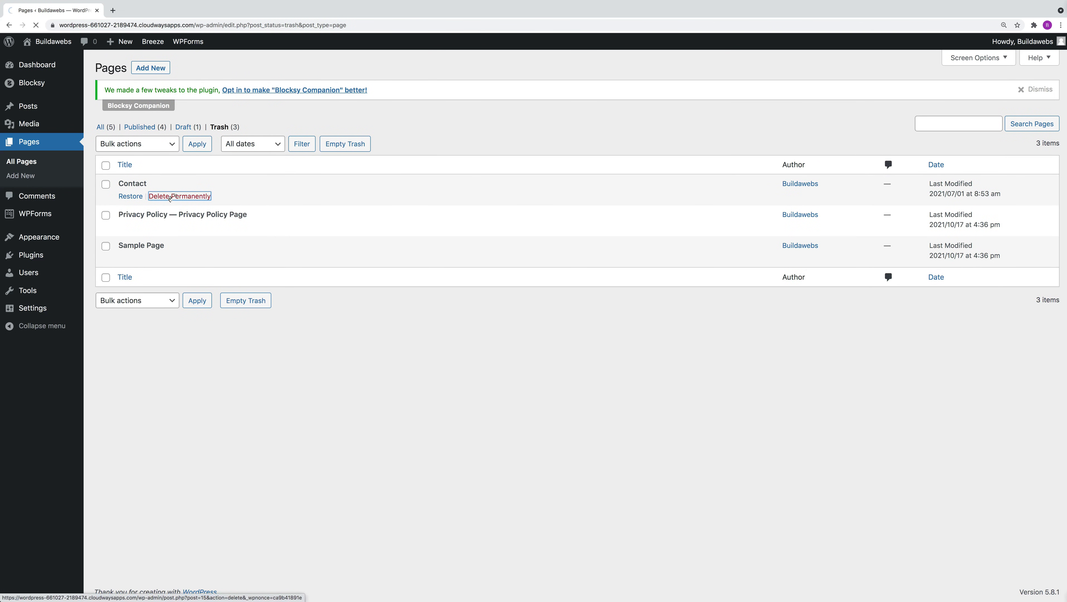
pyautogui.click(52, 42)
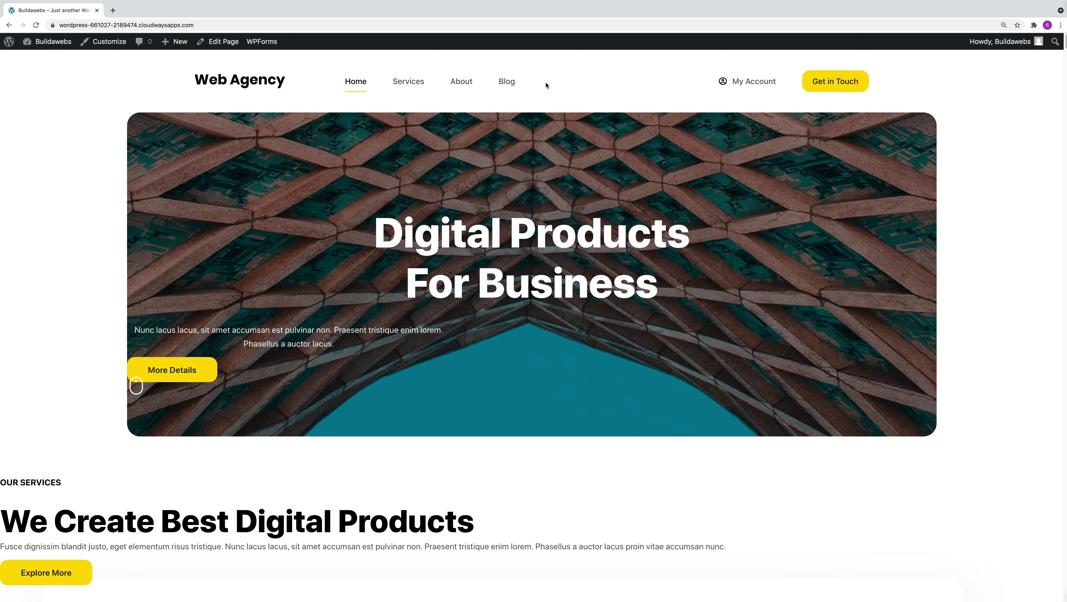